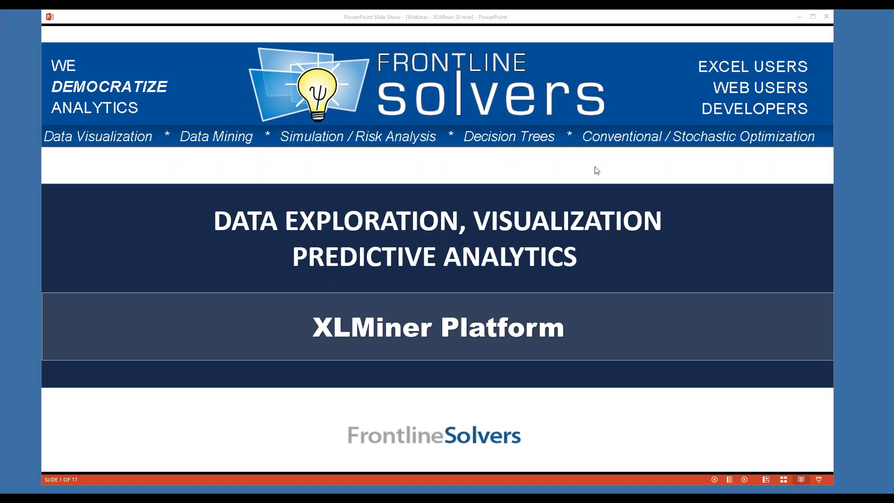
# - Advance the slide show from the title slide to slide 2, 'What is Data Mining?'
pyautogui.click(538, 347)
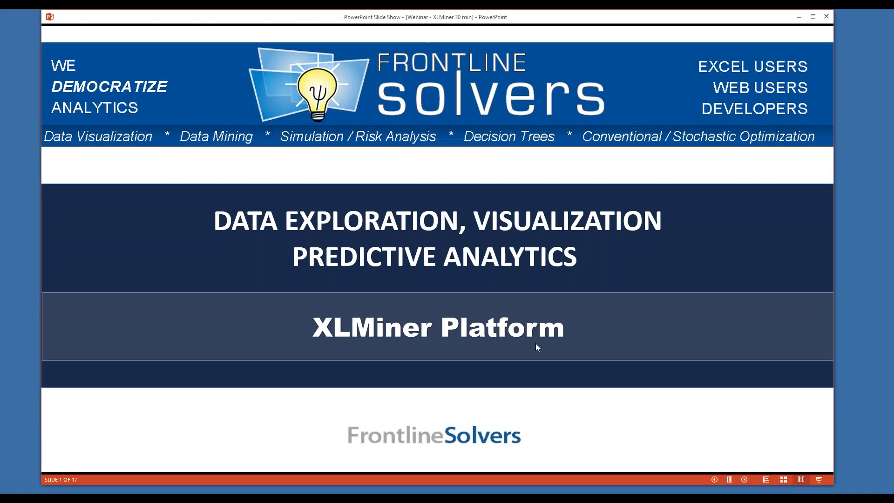
pyautogui.click(538, 348)
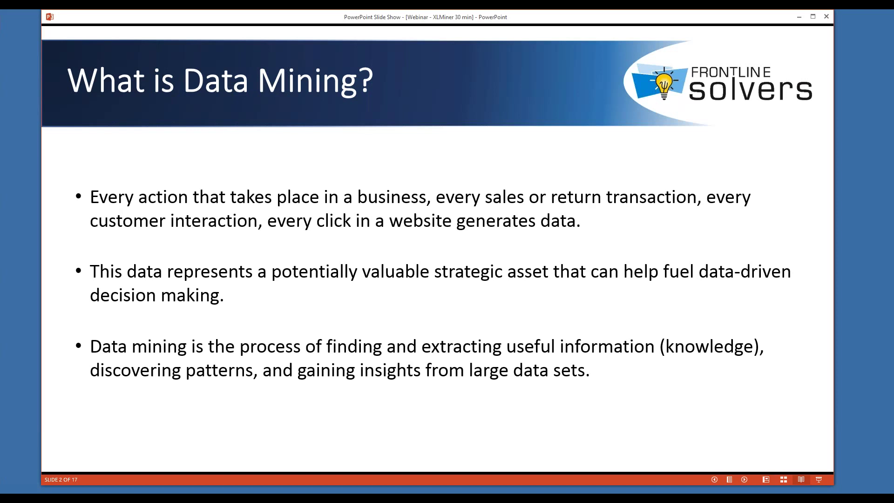
# - Step from slide 3, 'What We'll Cover Today', to slide 4, 'Data Preparation Features'
pyautogui.press('Right')
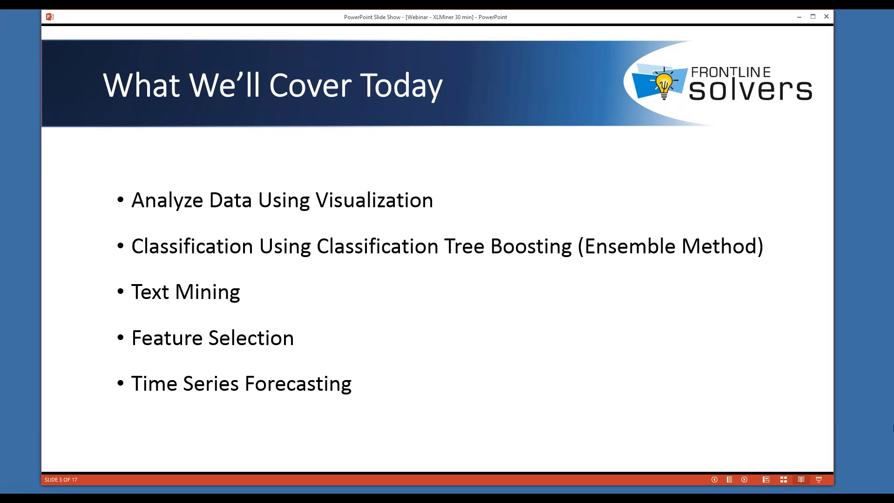
pyautogui.click(849, 319)
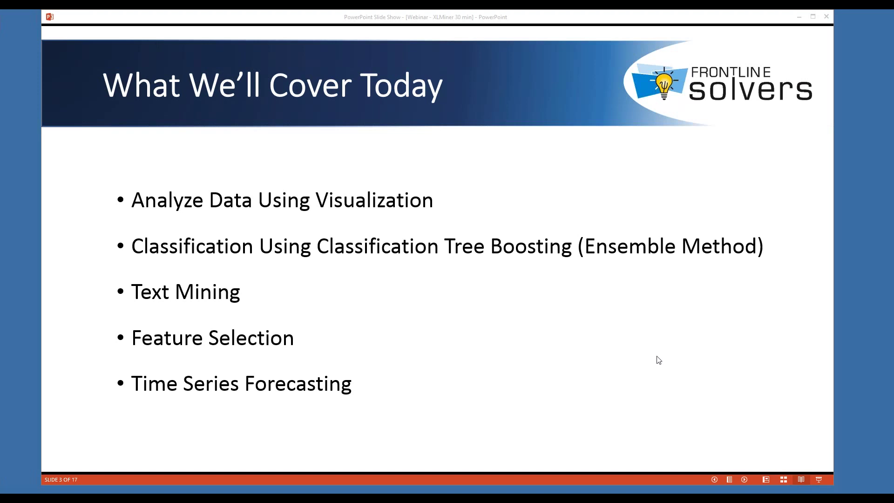
pyautogui.moveTo(1, 502)
pyautogui.click(247, 321)
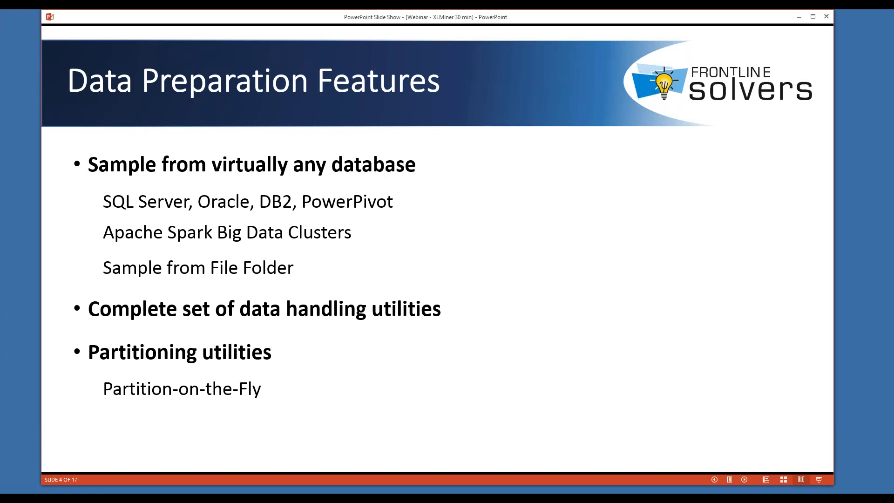
# - Show slides 5 and 6, then switch to the blank Book1 Excel workbook
pyautogui.press('Right')
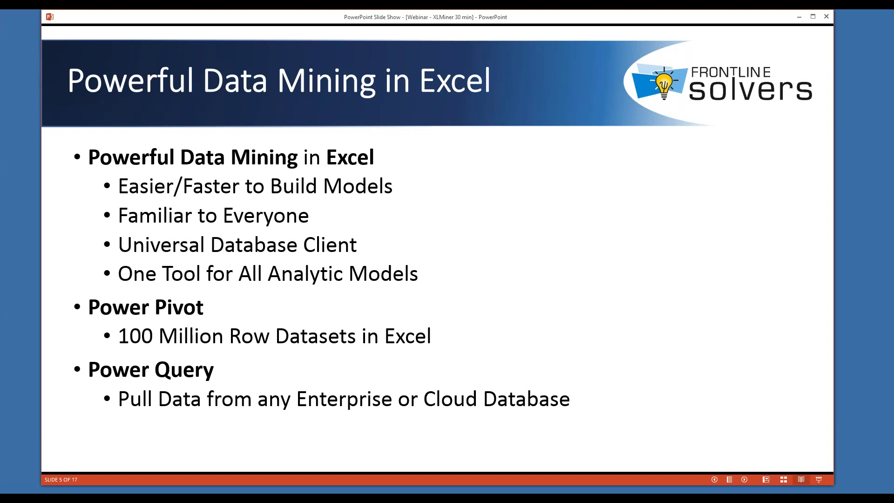
pyautogui.press('Right')
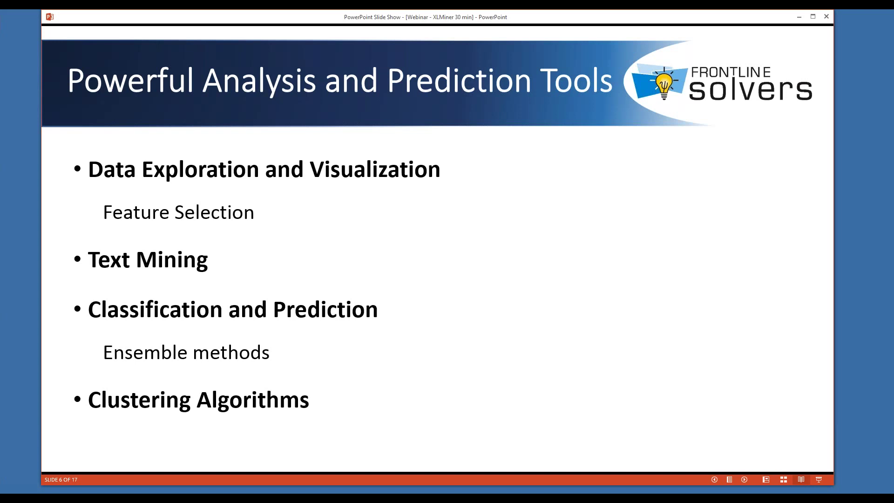
pyautogui.hotkey('alt', 'Tab')
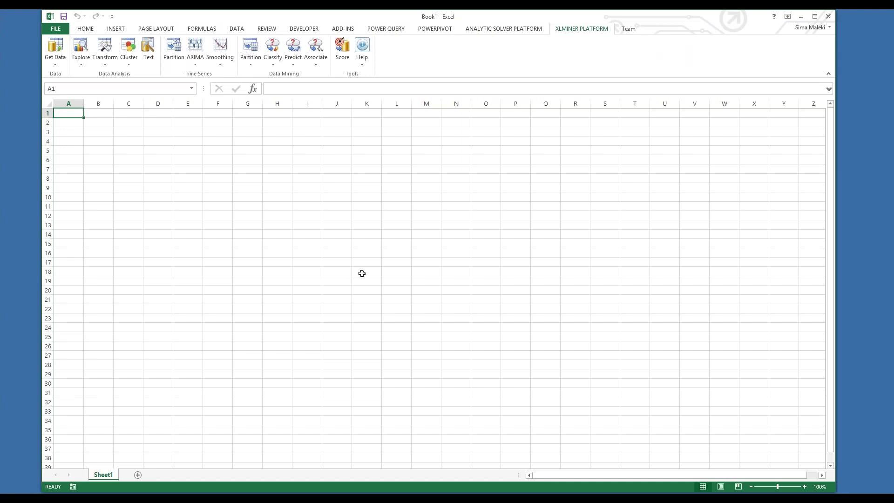
# - Start the Explore Chart Wizard and cancel it, then bring up the Transform tools list
pyautogui.click(83, 66)
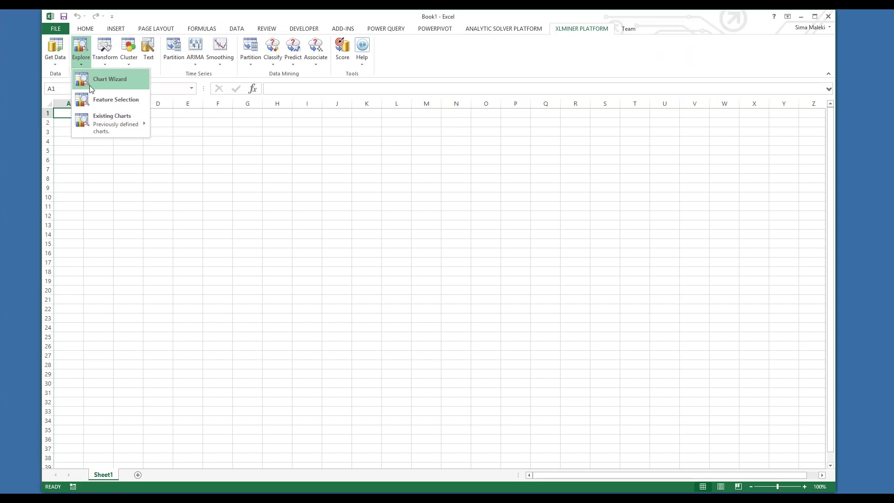
pyautogui.click(89, 85)
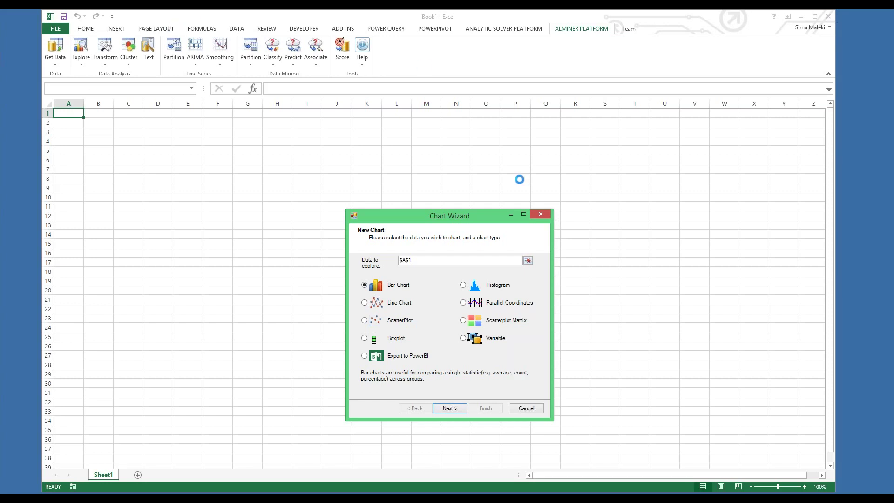
pyautogui.click(539, 214)
pyautogui.click(115, 68)
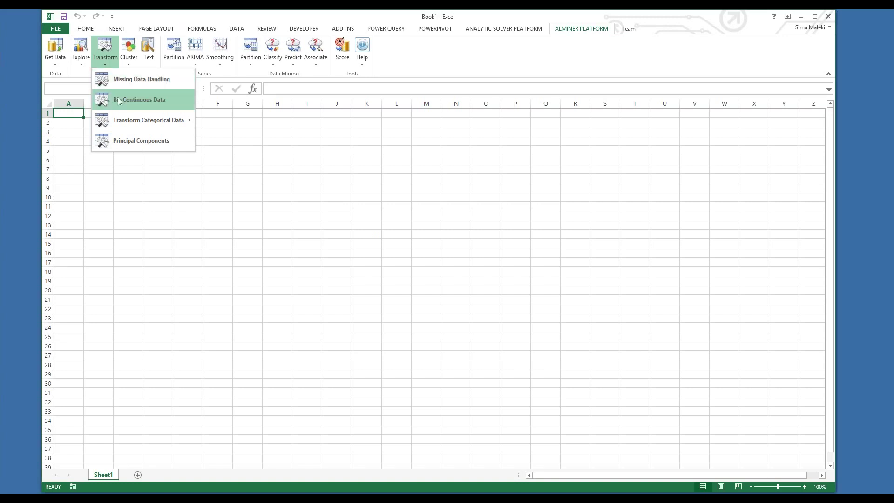
# - Look over Missing Data Handling through Principal Components in the Transform menu, then close it
pyautogui.moveTo(116, 122)
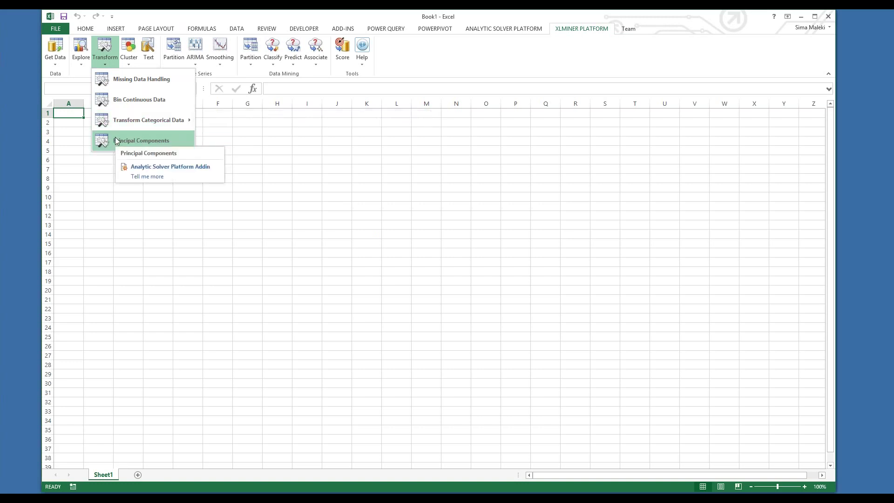
pyautogui.click(73, 75)
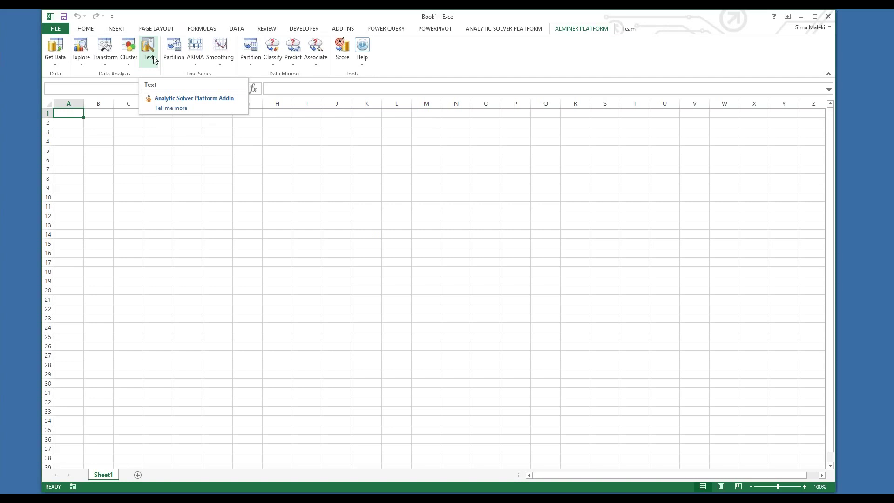
pyautogui.click(194, 64)
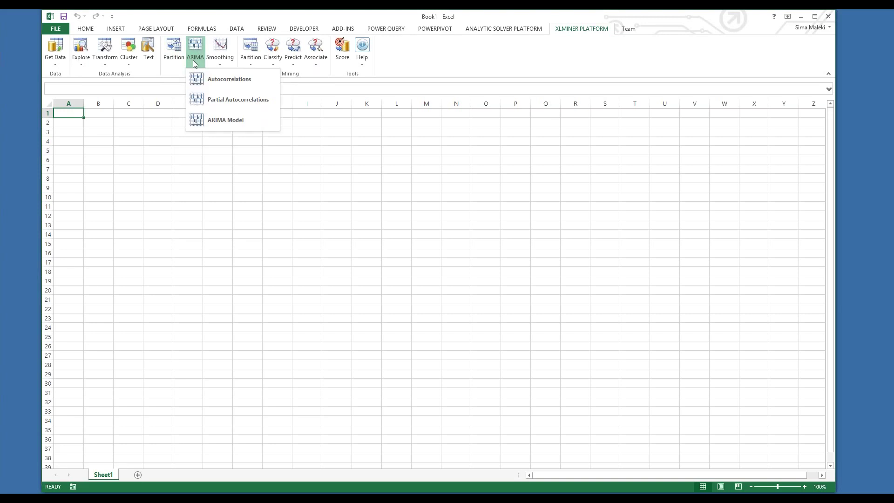
pyautogui.click(177, 72)
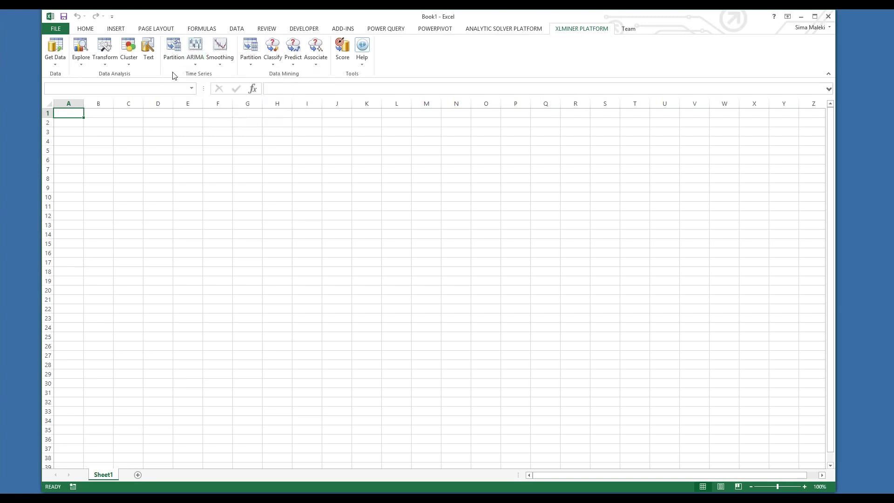
pyautogui.click(222, 65)
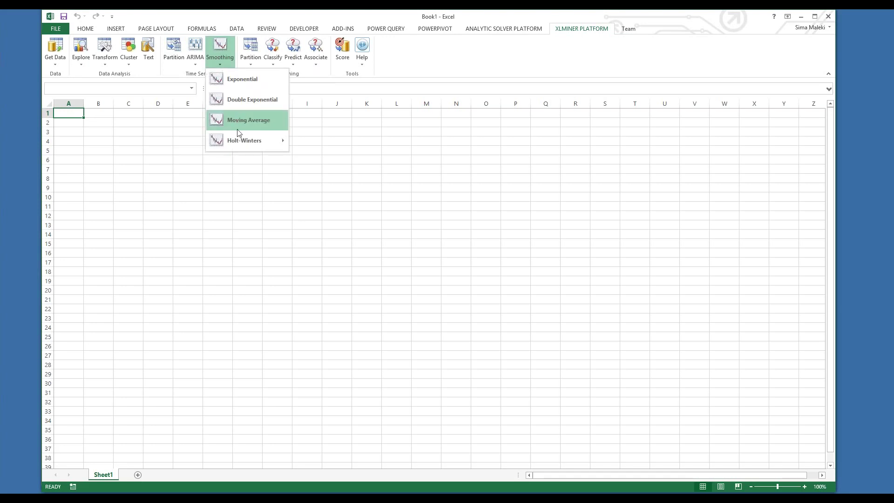
pyautogui.click(171, 79)
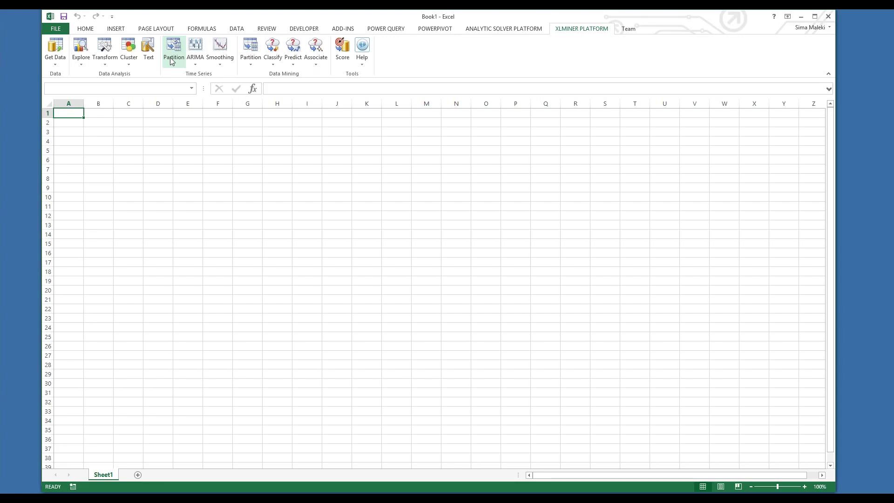
pyautogui.click(280, 63)
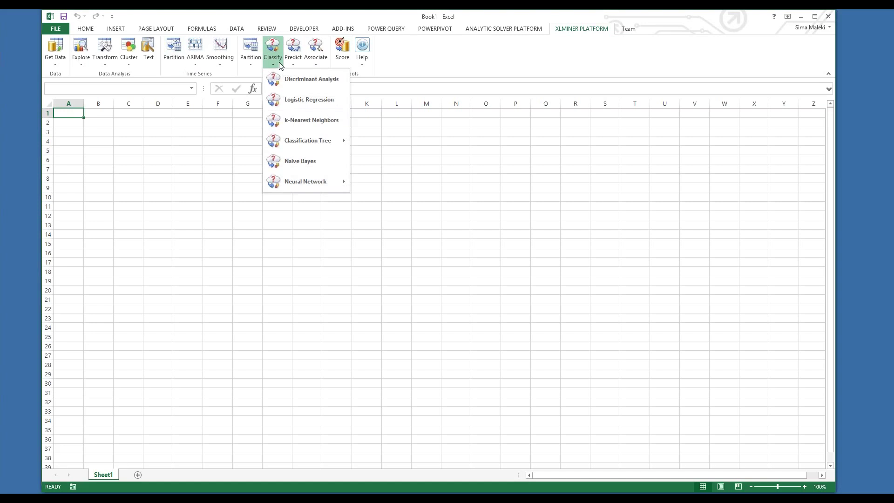
pyautogui.click(297, 65)
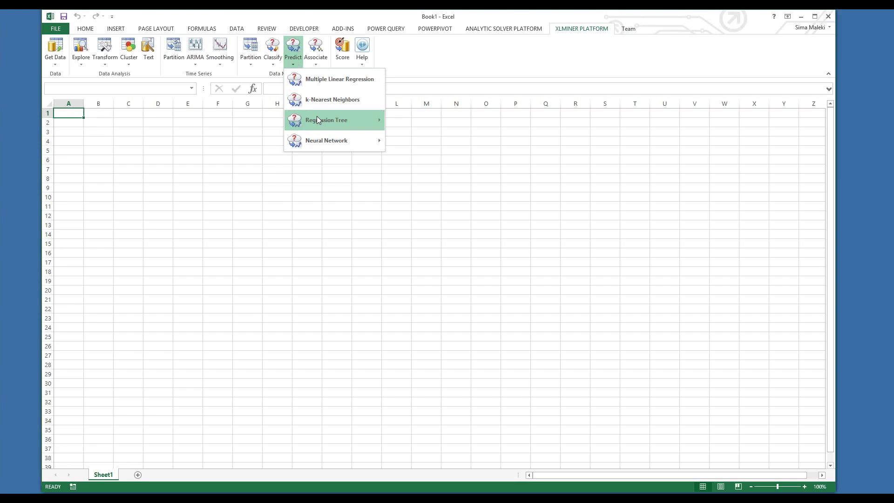
pyautogui.moveTo(316, 118)
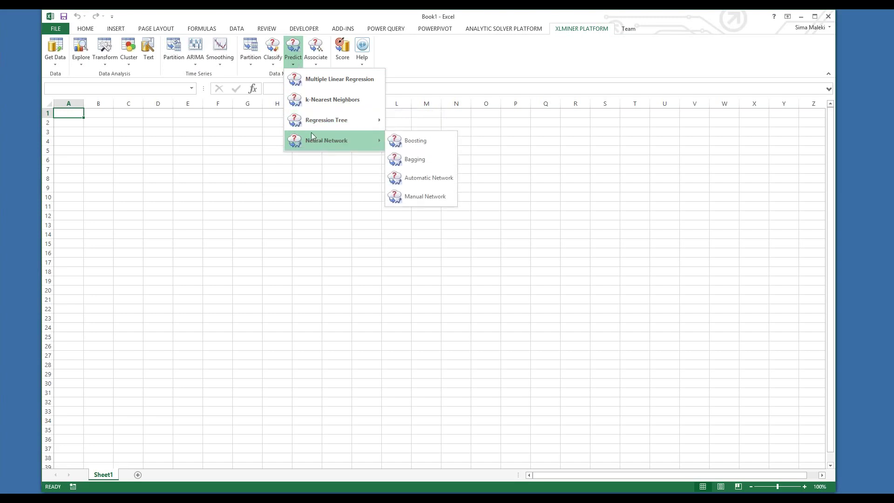
pyautogui.click(273, 67)
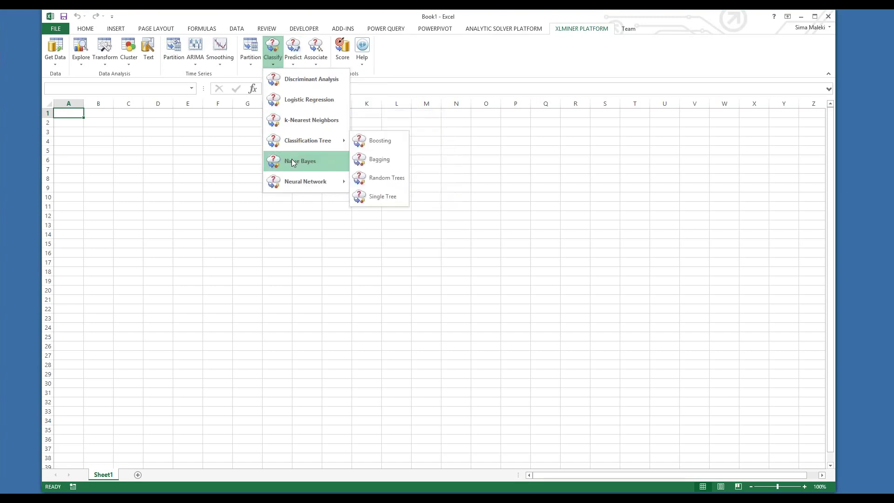
pyautogui.moveTo(294, 184)
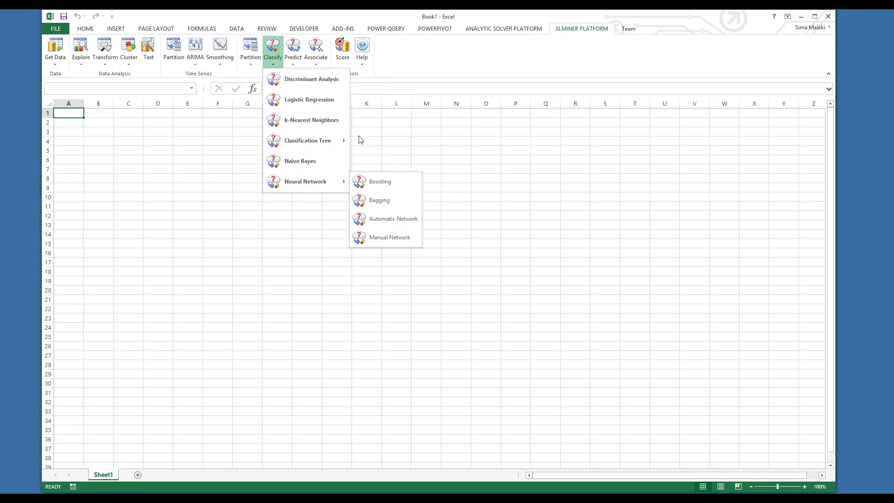
pyautogui.click(393, 71)
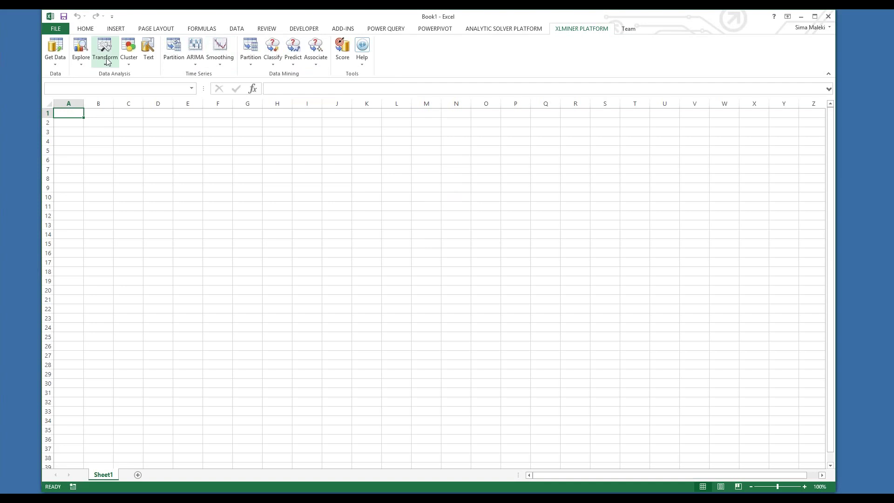
# - Browse the Cluster, Transform and Associate tool lists on the XLMiner Platform ribbon
pyautogui.click(129, 64)
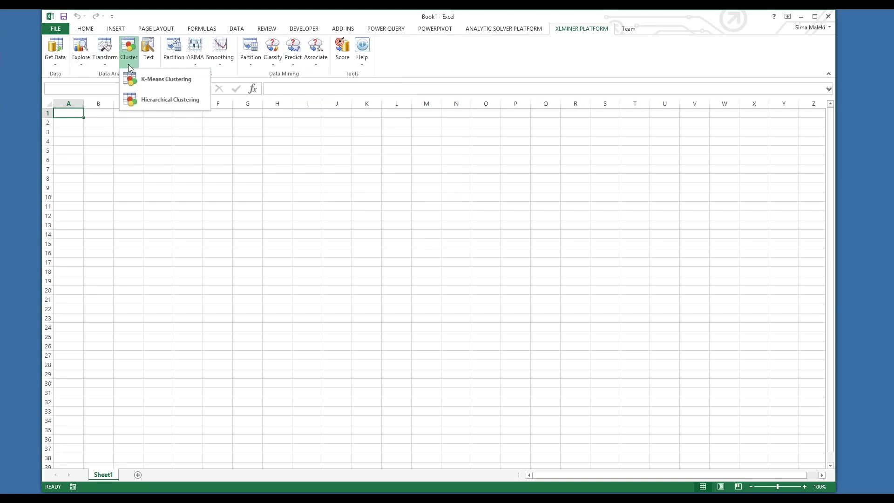
pyautogui.click(105, 70)
pyautogui.click(105, 64)
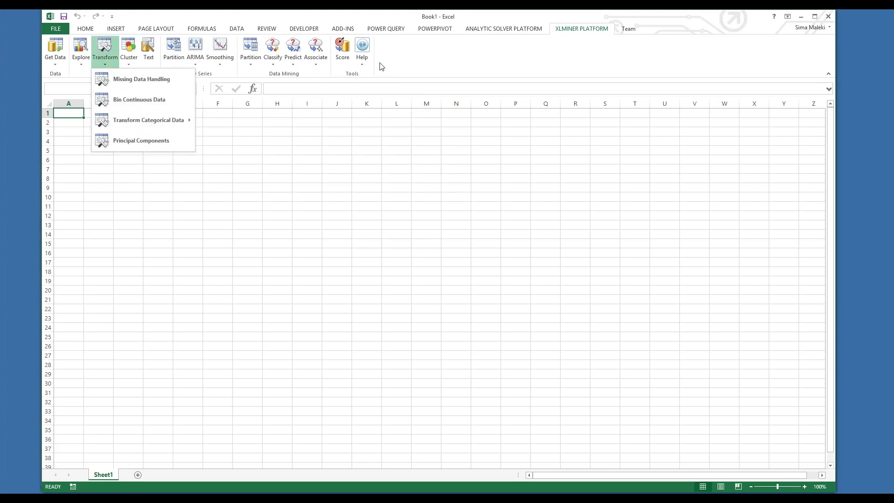
pyautogui.click(324, 70)
pyautogui.click(324, 70)
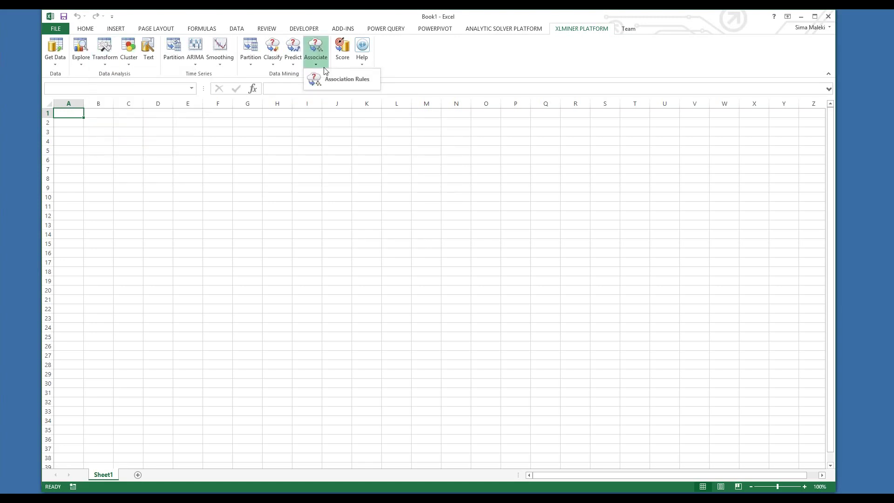
pyautogui.click(429, 70)
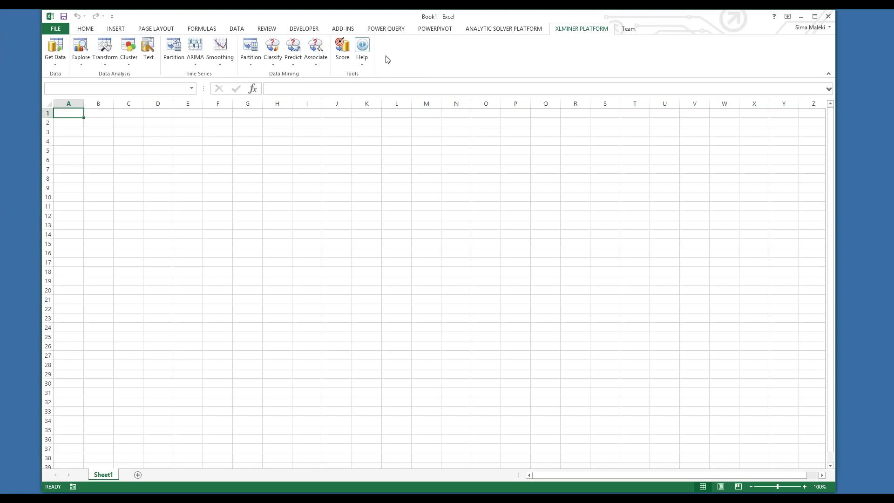
# - Open the XLMiner example models workbook at its Forecasting/Data Mining list
pyautogui.click(365, 69)
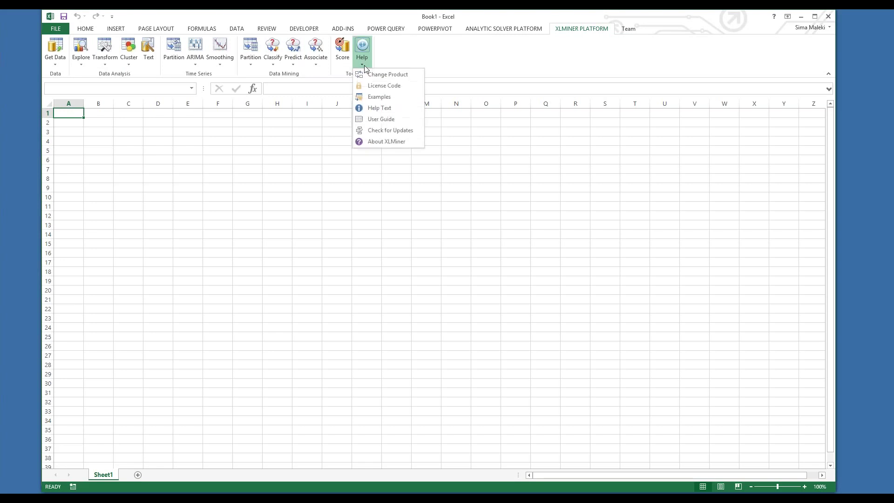
pyautogui.click(372, 96)
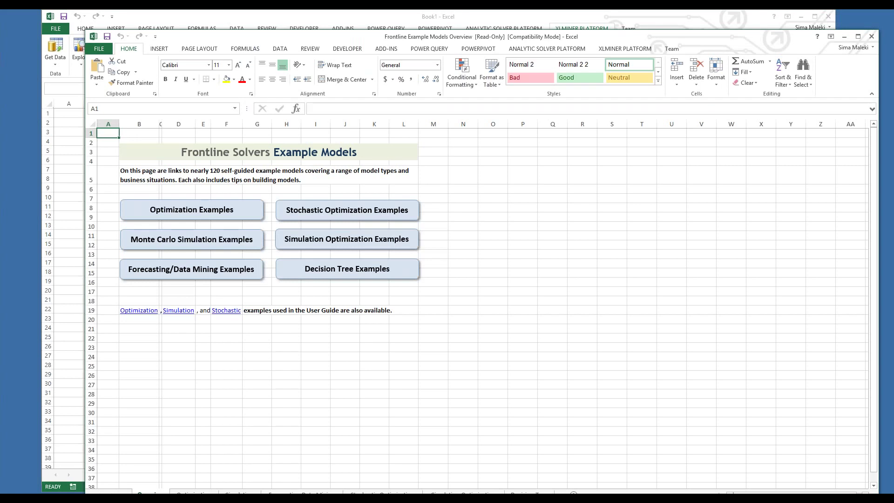
pyautogui.click(191, 270)
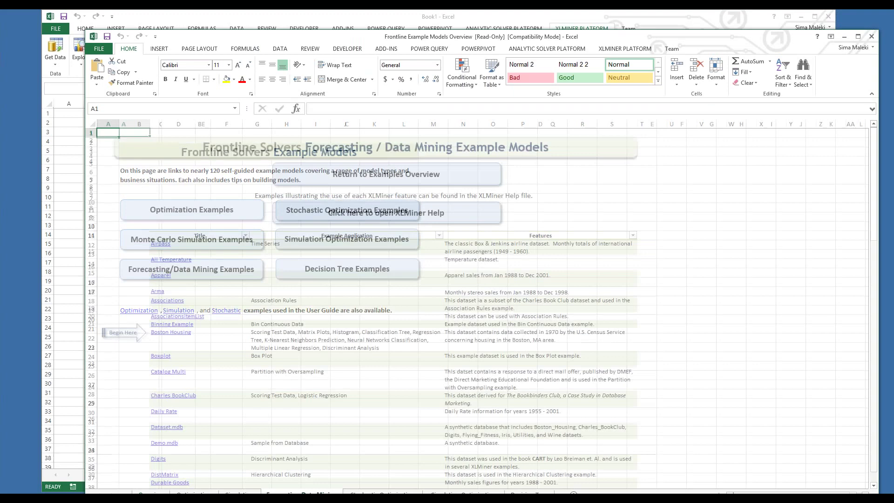
pyautogui.moveTo(351, 37); pyautogui.dragTo(304, 18)
# - Open the Wine example workbook from the examples list
pyautogui.scroll(-10, 296, 180)
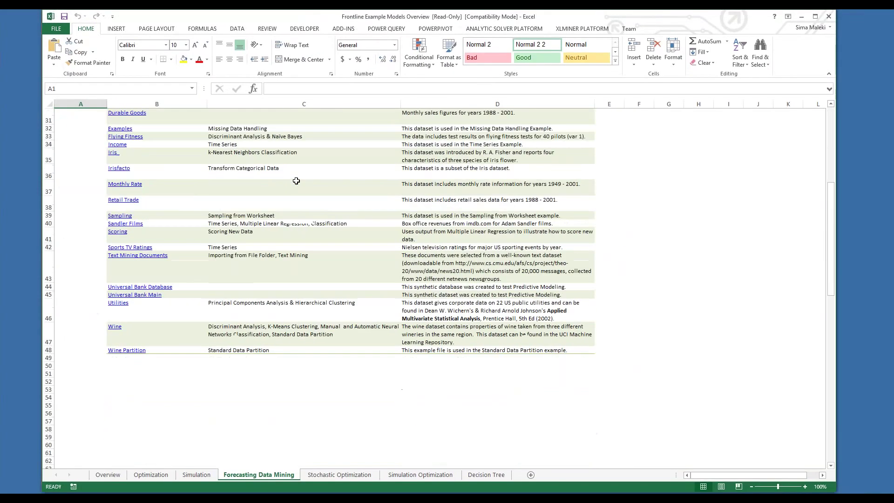
pyautogui.scroll(-3, 296, 180)
pyautogui.click(115, 217)
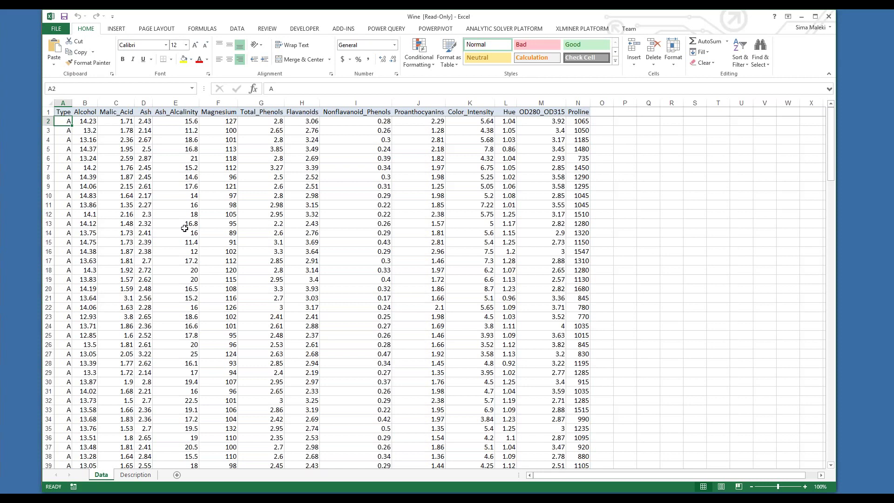
# - Select the Magnesium value in F15 and show the XLMiner Platform ribbon
pyautogui.click(201, 241)
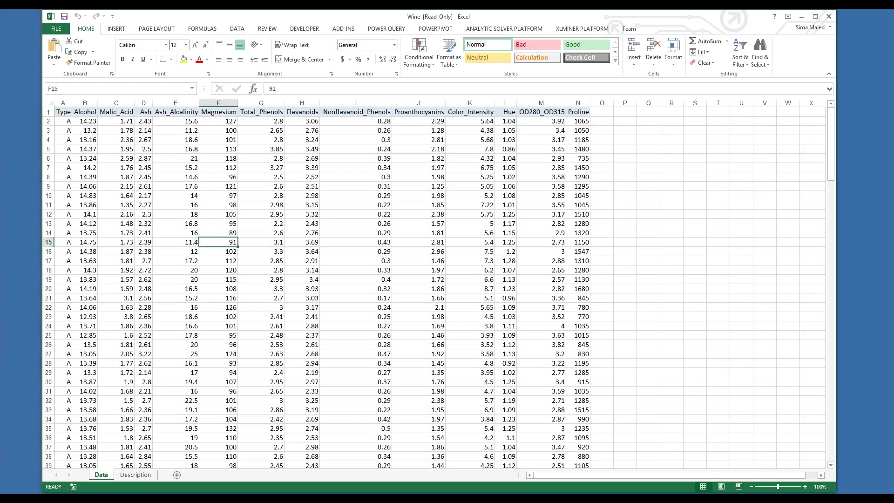
pyautogui.click(588, 28)
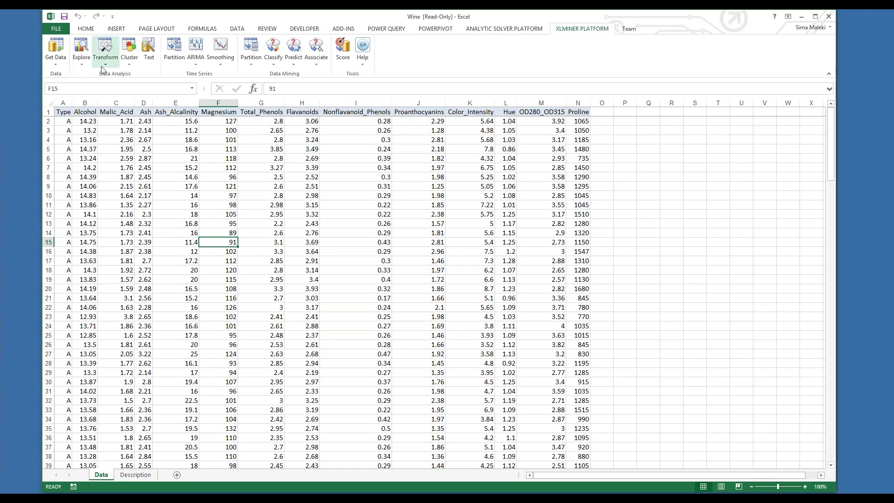
# - Build a Chart Wizard scatterplot matrix, adding Flavanoids and Color_Intensity to Alcohol and Proanthocyanins
pyautogui.click(80, 64)
pyautogui.click(111, 79)
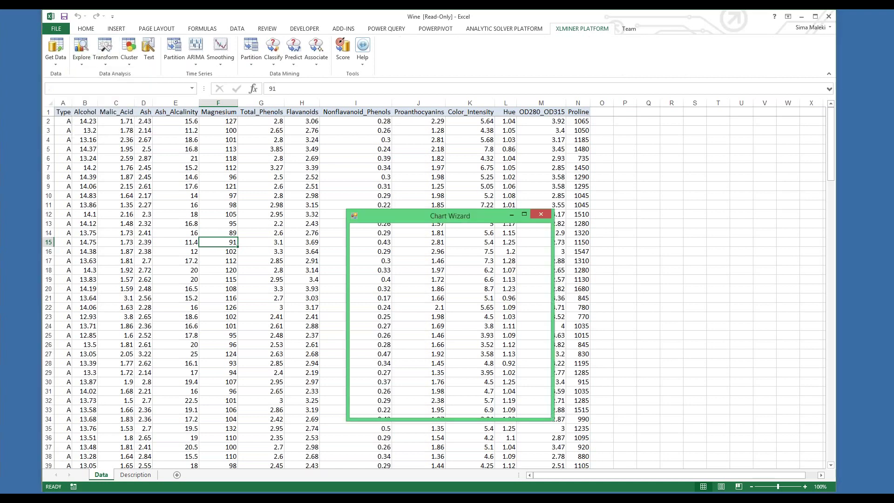
pyautogui.moveTo(446, 224); pyautogui.dragTo(432, 175)
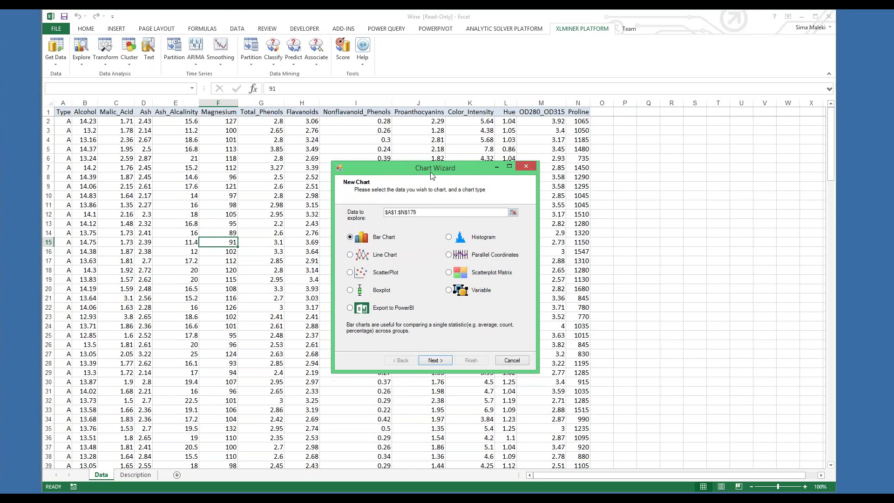
pyautogui.click(450, 274)
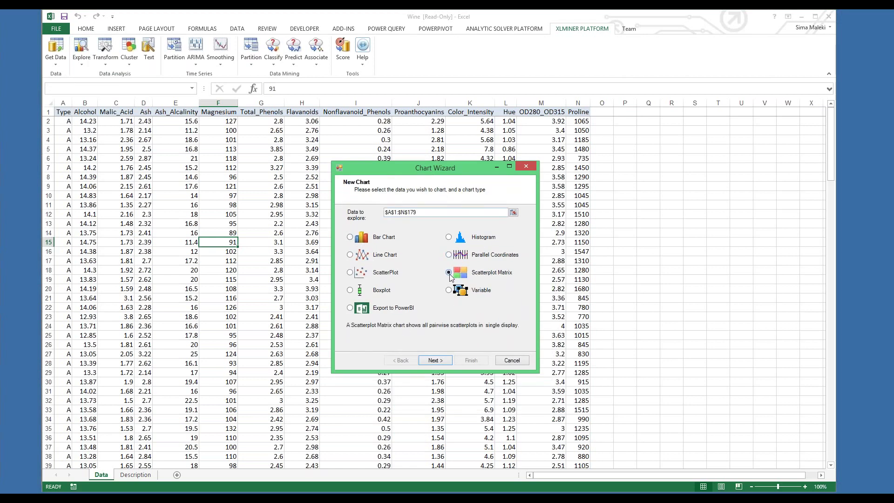
pyautogui.click(436, 361)
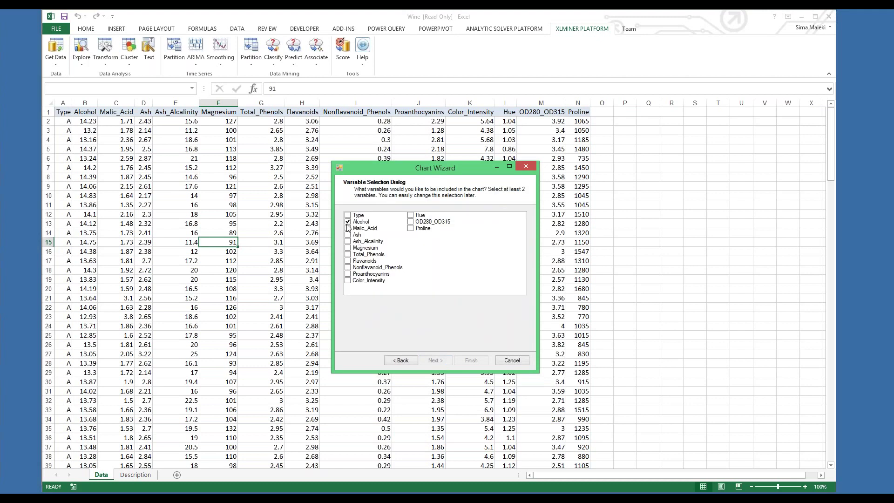
pyautogui.click(348, 261)
pyautogui.click(348, 281)
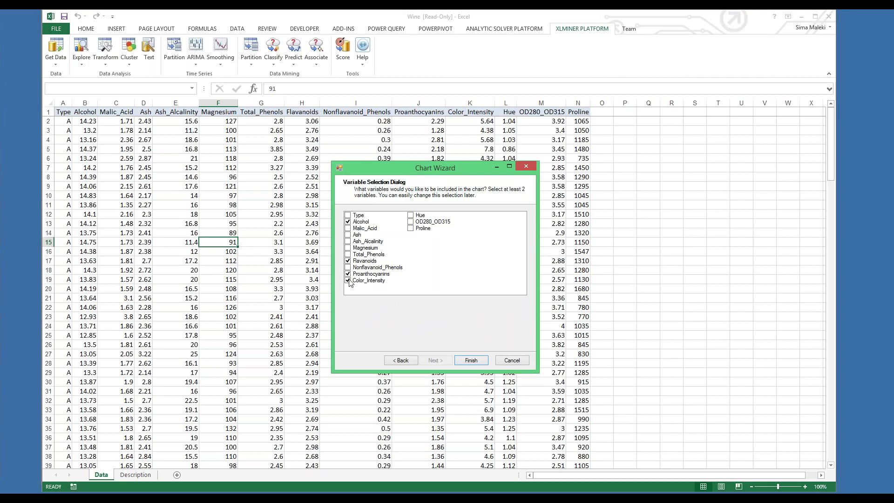
pyautogui.click(475, 363)
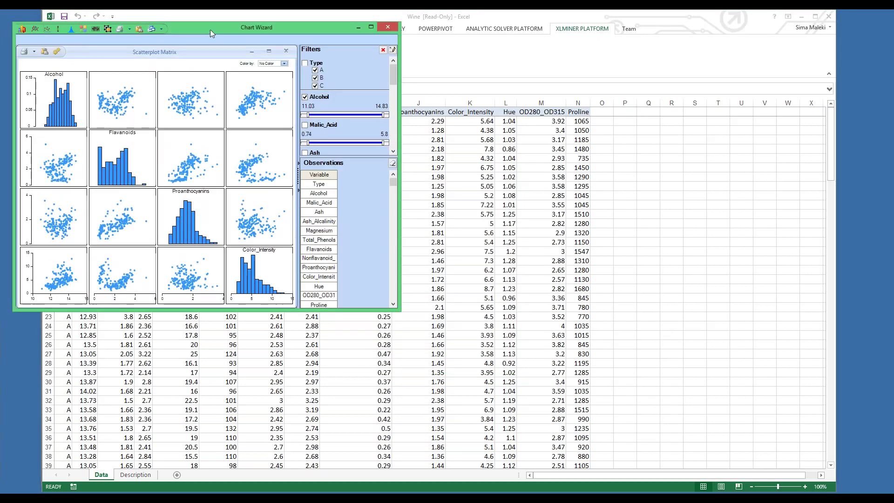
# - Move and enlarge the matrix window, then box-select points in the Alcohol–Color_Intensity plot
pyautogui.moveTo(211, 29); pyautogui.dragTo(399, 64)
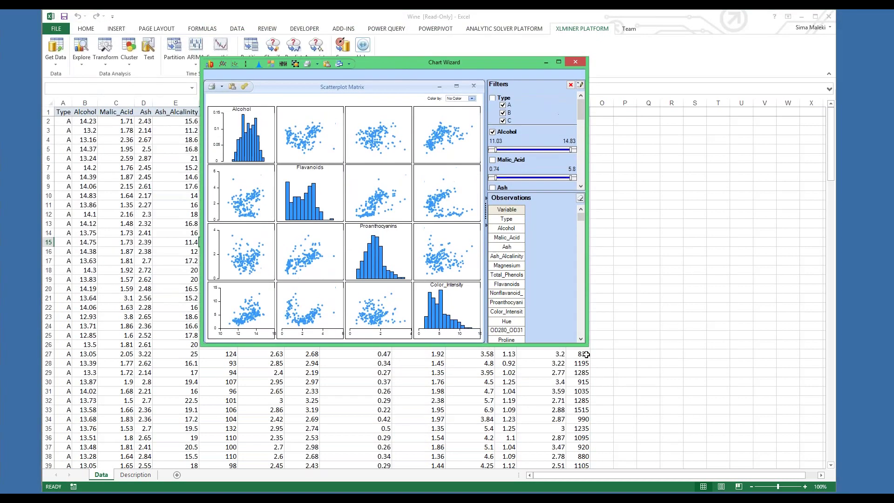
pyautogui.moveTo(603, 354); pyautogui.dragTo(713, 440)
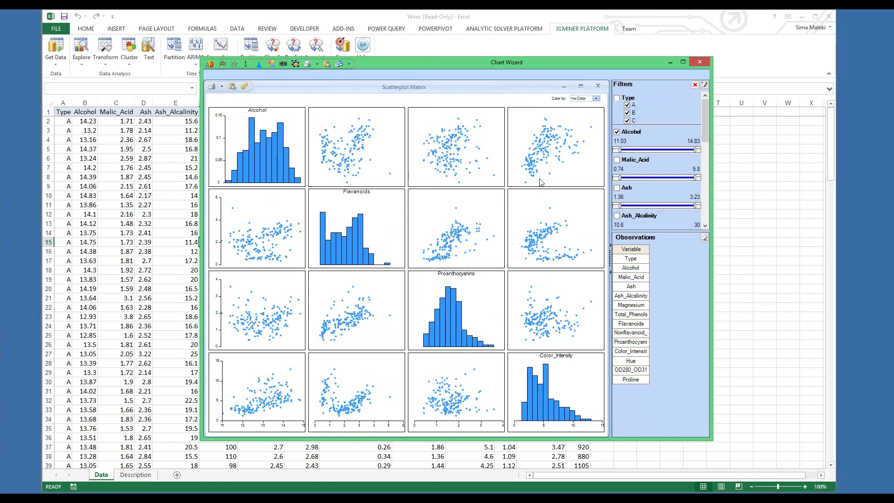
pyautogui.moveTo(539, 179); pyautogui.dragTo(523, 164)
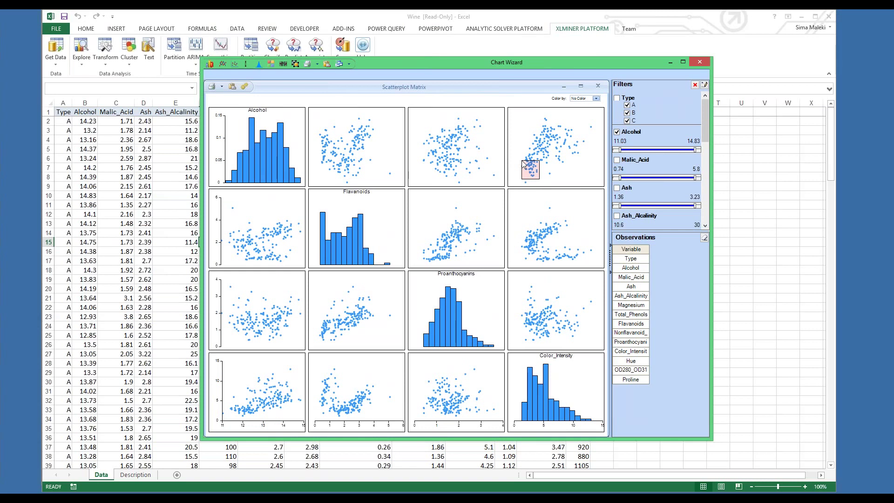
pyautogui.moveTo(523, 164); pyautogui.dragTo(524, 164)
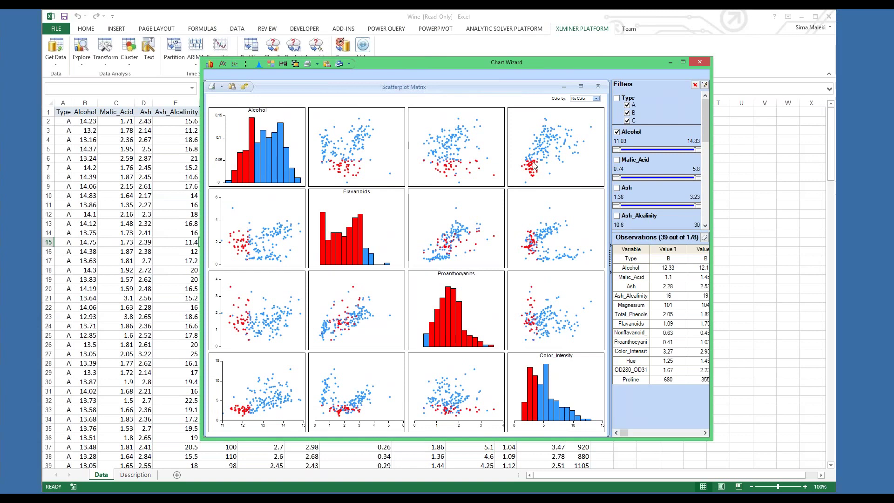
pyautogui.click(706, 433)
pyautogui.click(705, 433)
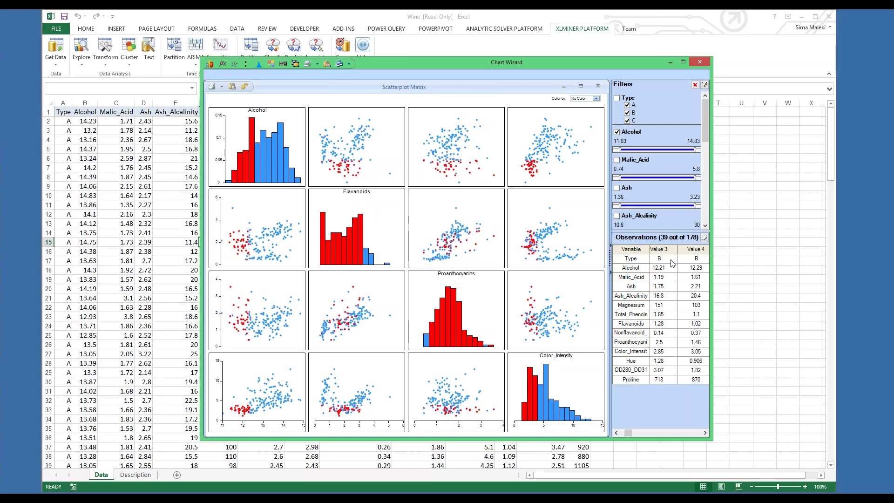
pyautogui.click(542, 183)
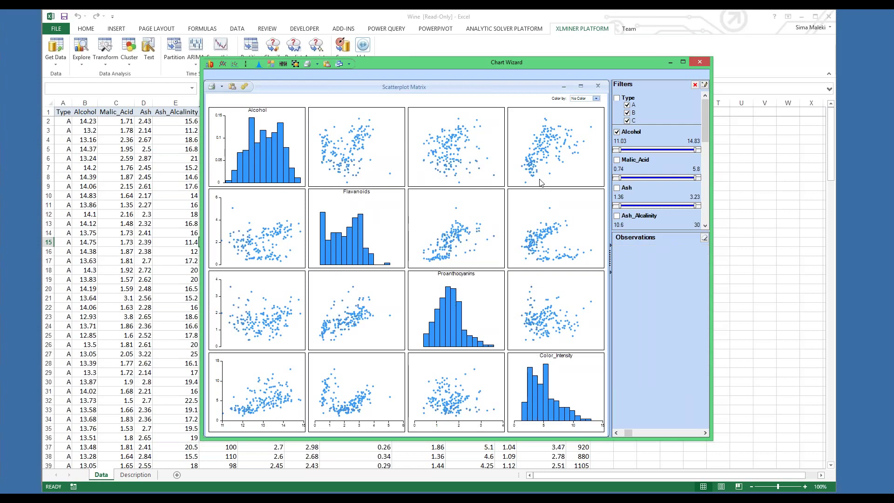
# - Colour the scatterplot matrix points and histograms by Type to separate wines A, B and C
pyautogui.click(596, 99)
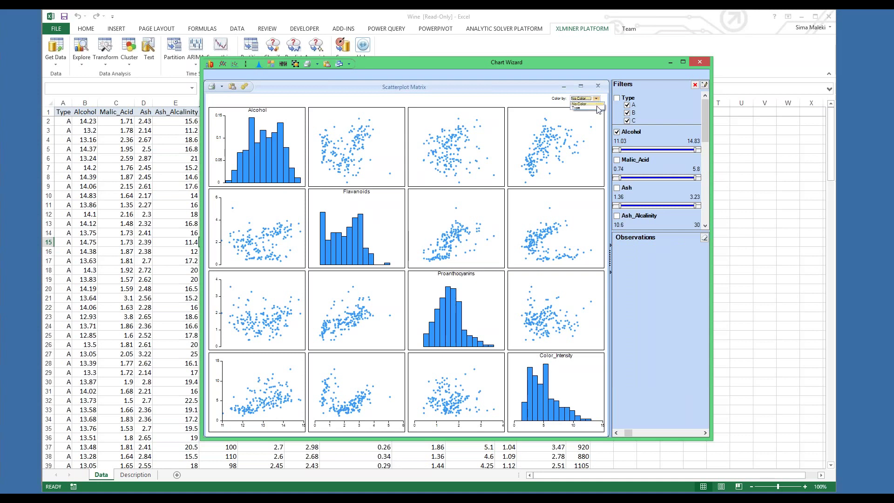
pyautogui.click(598, 108)
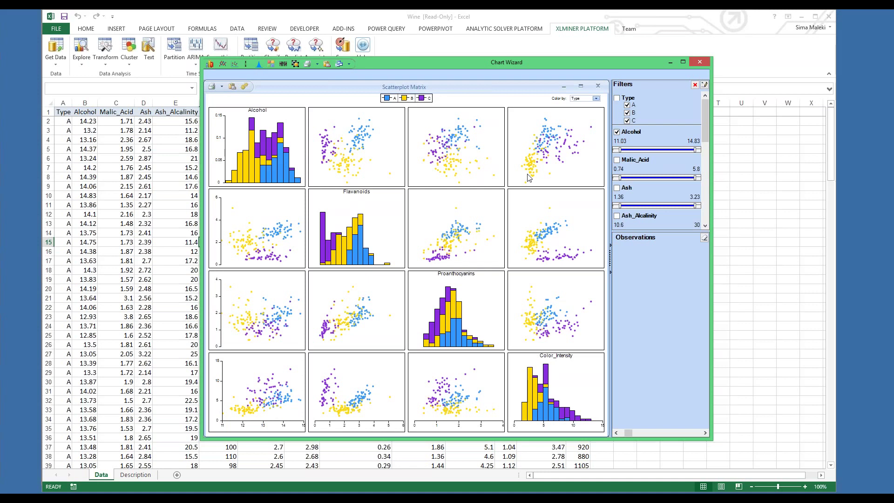
# - Close the scatterplot matrix and save it as Chart1
pyautogui.click(700, 61)
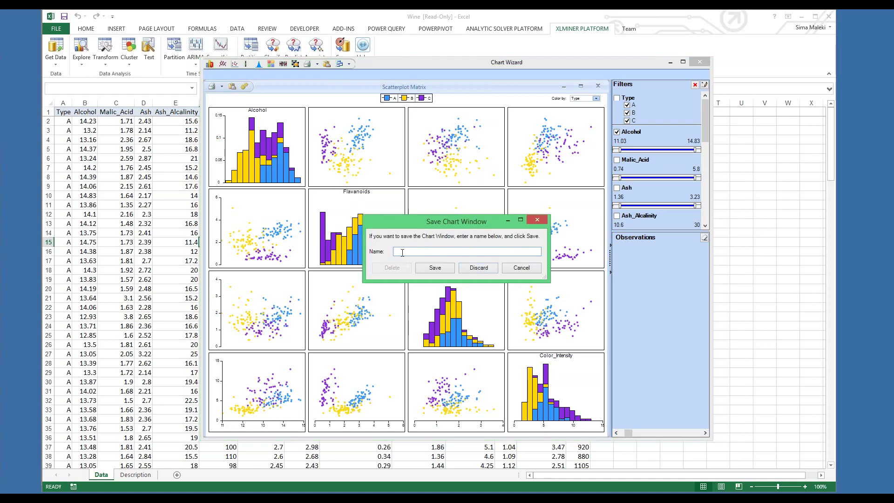
pyautogui.write('Chart1')
pyautogui.click(451, 267)
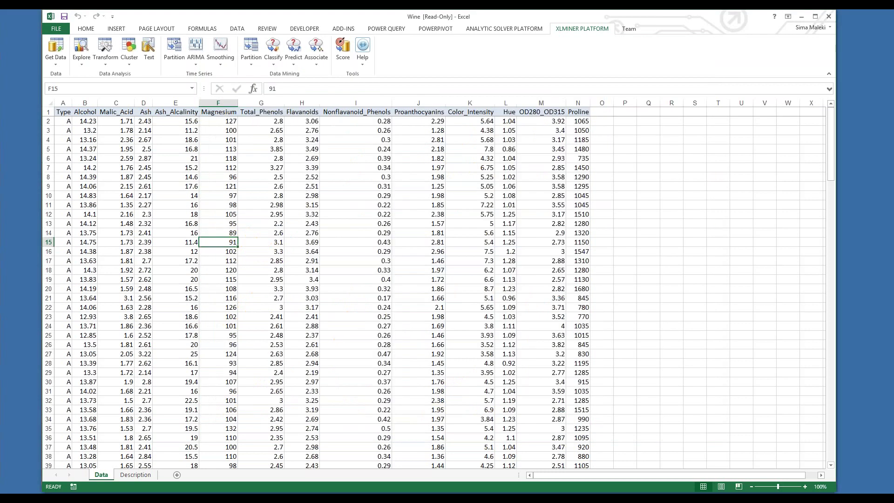
# - Confirm Chart1 is listed under Explore > Existing Charts, then dismiss the menu
pyautogui.click(84, 66)
pyautogui.moveTo(99, 118)
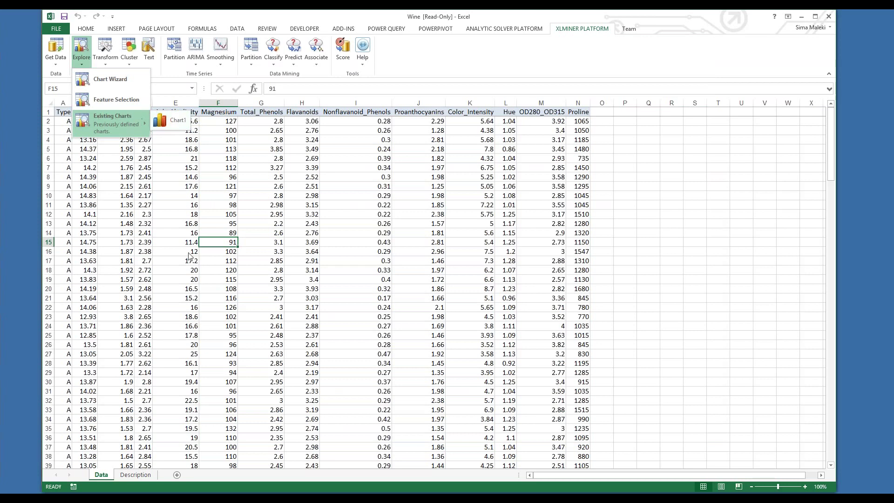
pyautogui.click(175, 121)
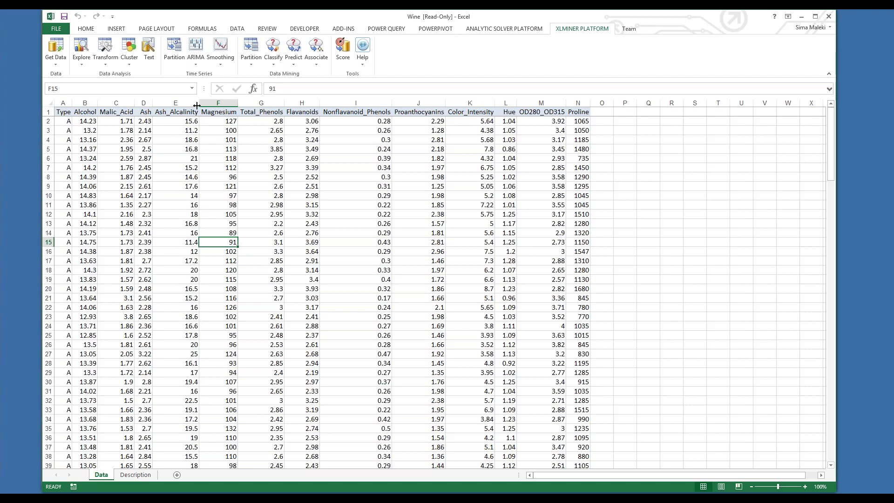
# - Start a single classification tree from XLMiner's Classify > Classification Tree menu
pyautogui.click(273, 65)
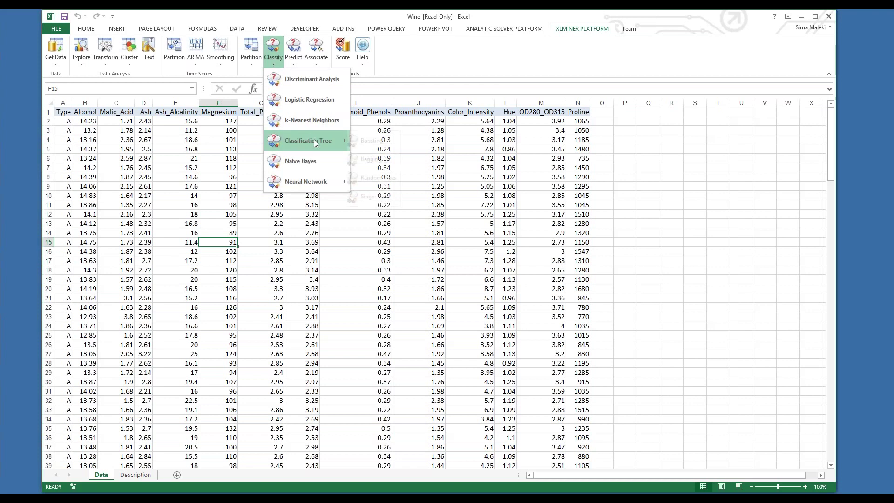
pyautogui.moveTo(326, 141)
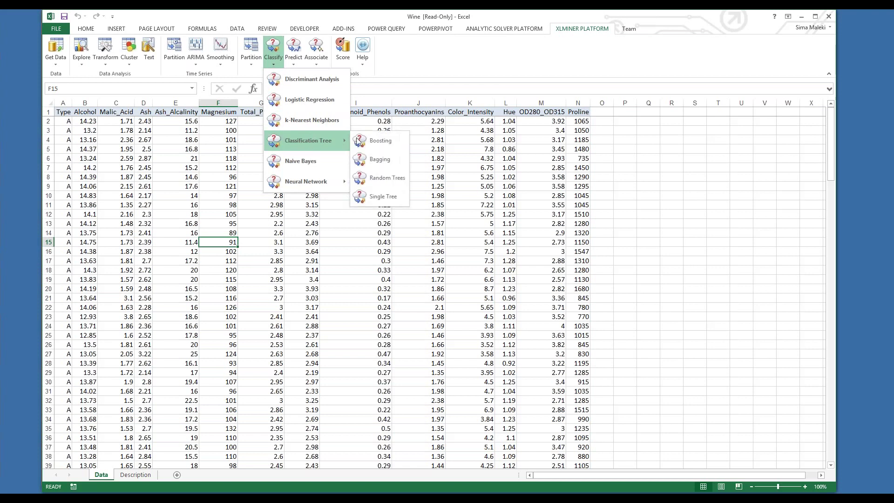
pyautogui.click(377, 197)
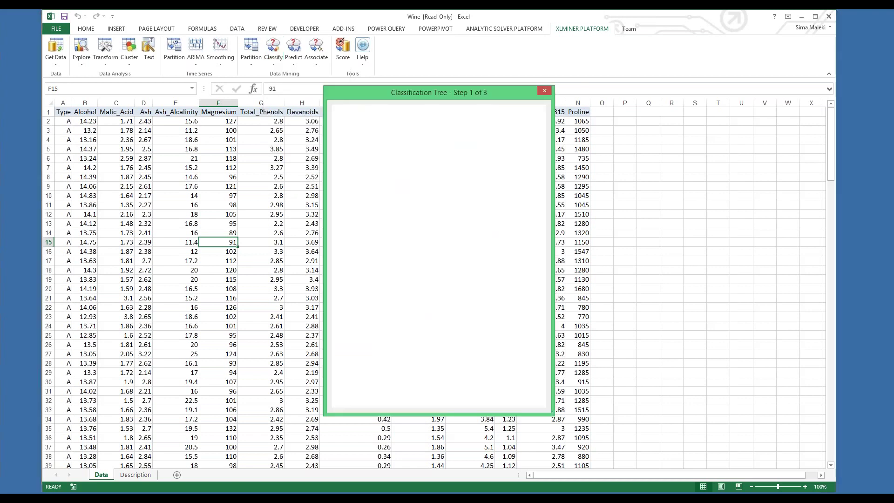
pyautogui.moveTo(426, 93); pyautogui.dragTo(391, 90)
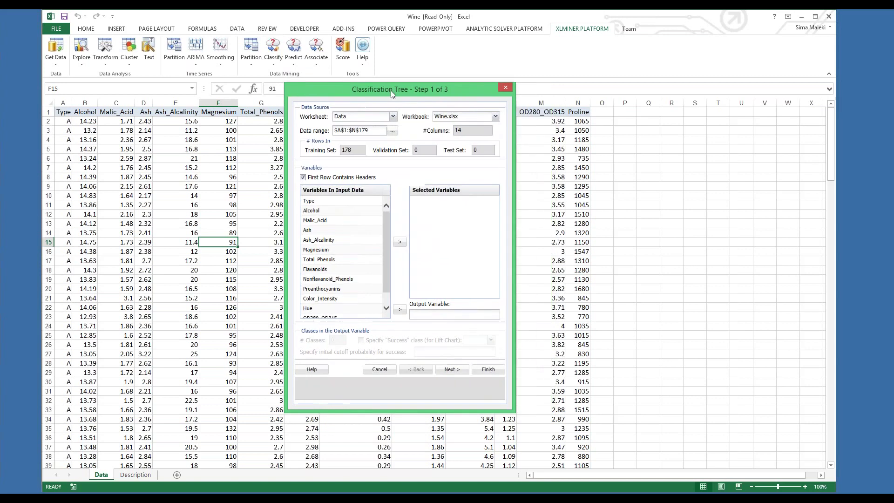
# - Make Type the output variable and Alcohol through Proline the selected predictors
pyautogui.click(339, 202)
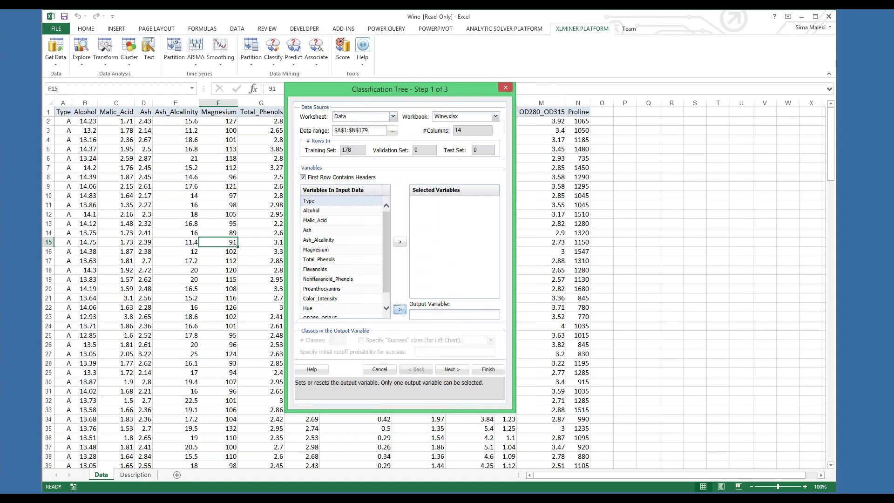
pyautogui.click(400, 310)
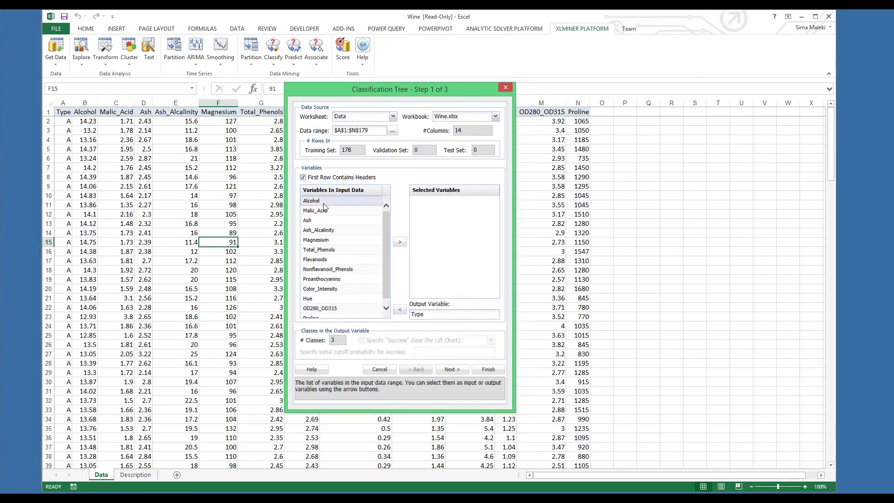
pyautogui.scroll(-1, 384, 243)
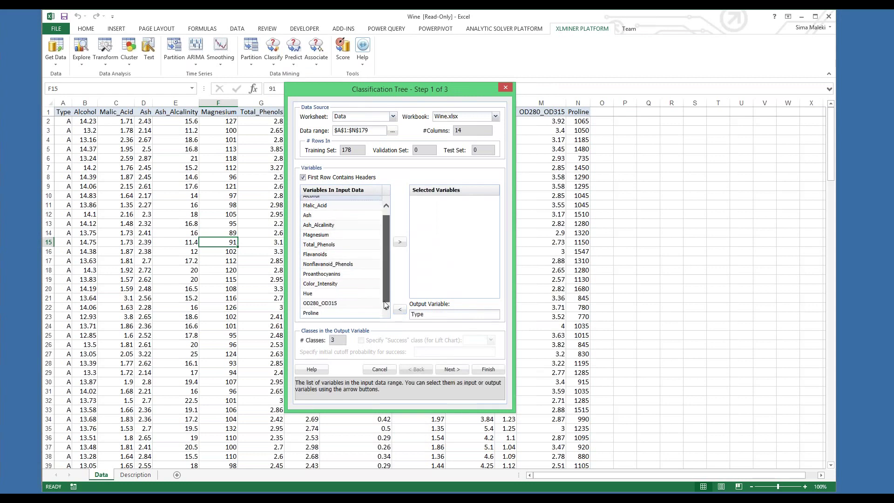
pyautogui.keyDown('shift'); pyautogui.click(324, 312); pyautogui.keyUp('shift')
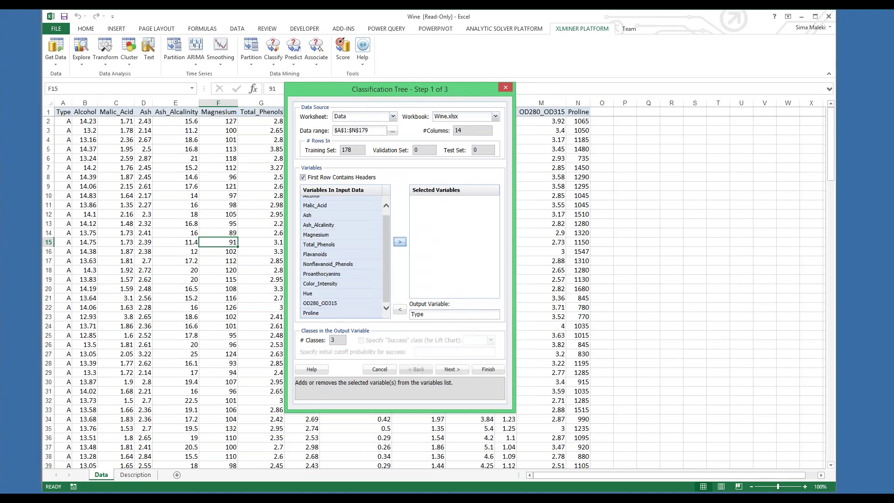
pyautogui.click(399, 242)
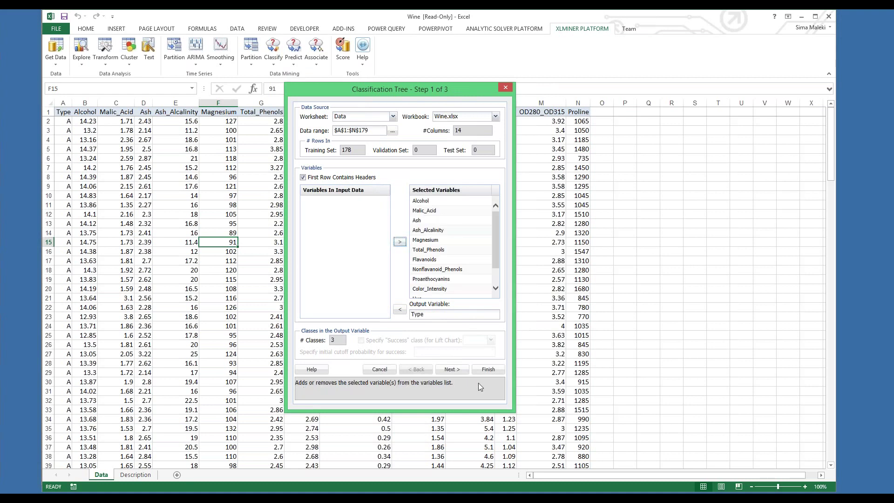
pyautogui.click(451, 370)
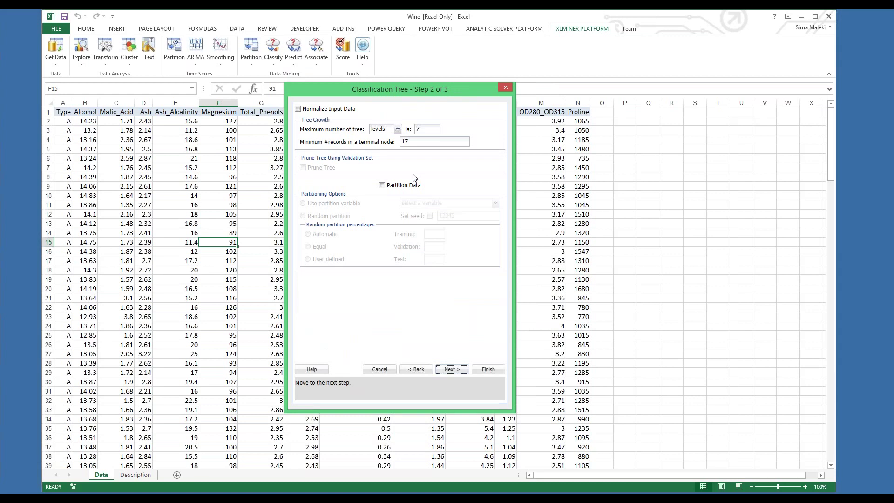
# - Partition the data randomly 60/40 with seed 12345 and advance to Step 3
pyautogui.click(383, 186)
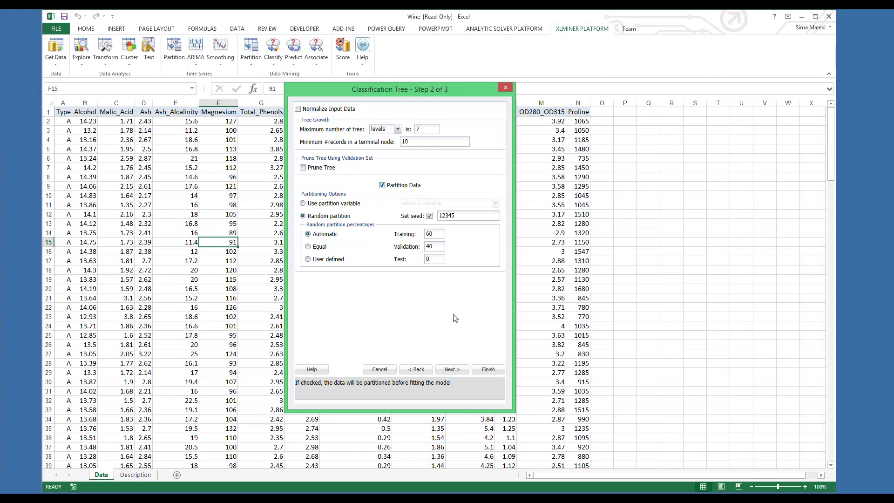
pyautogui.click(451, 369)
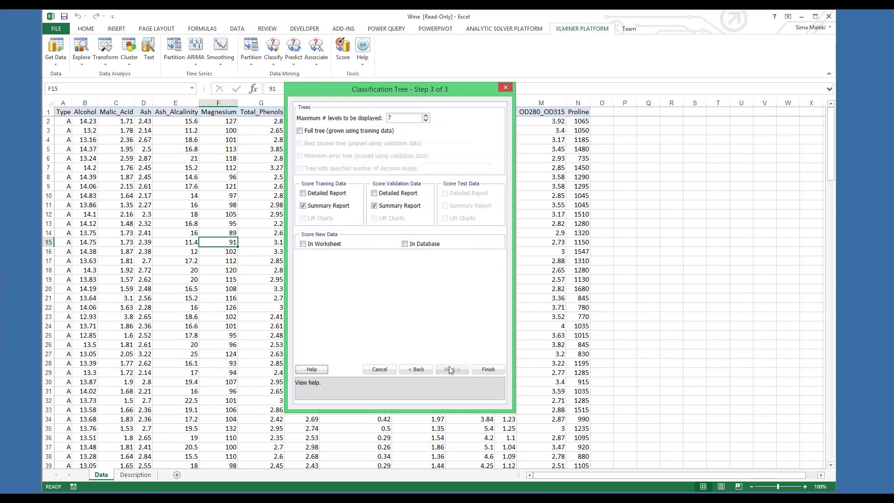
# - Include the full tree grown on training data in the output and run the classification tree
pyautogui.click(300, 132)
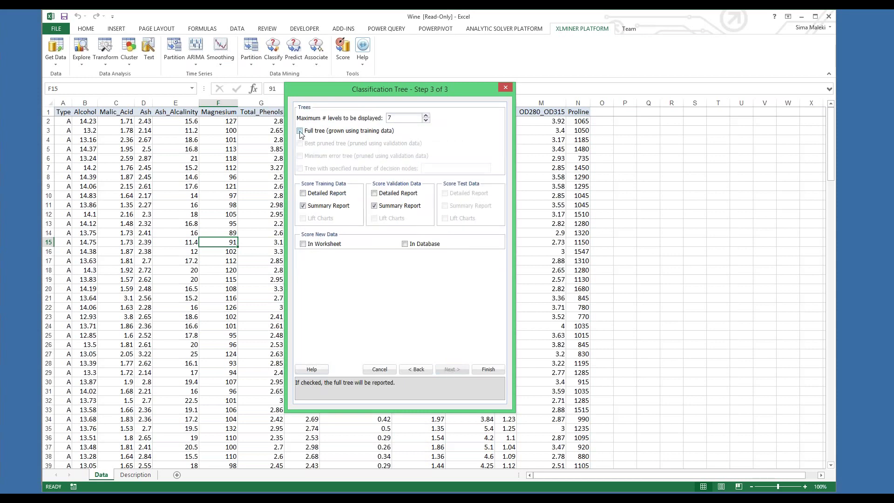
pyautogui.click(488, 369)
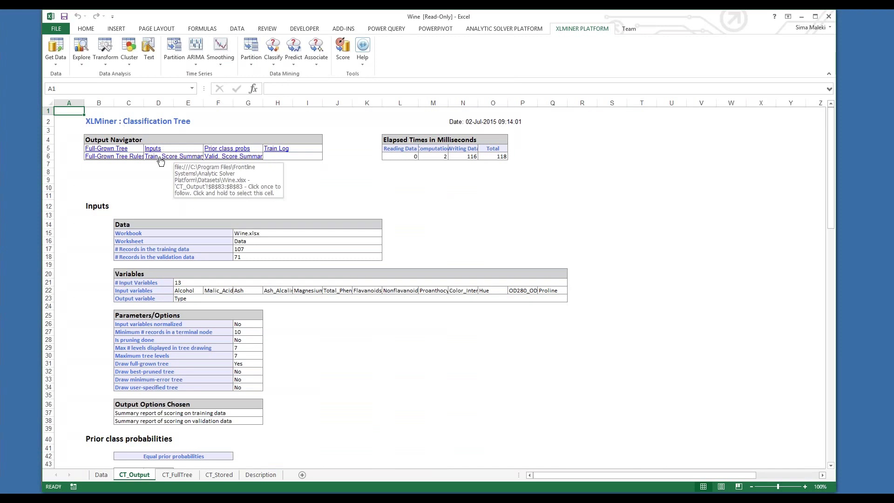
# - View the full-grown tree, then the training and validation score summaries (1/107 and 7/71 errors)
pyautogui.click(110, 149)
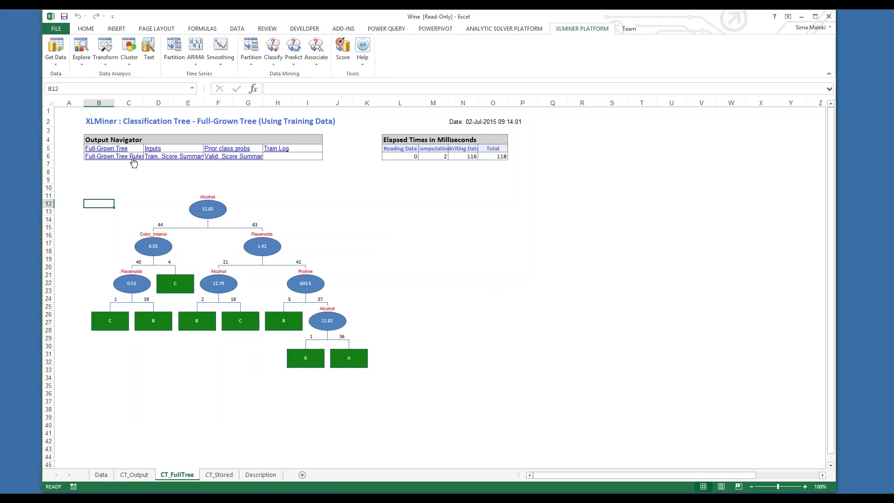
pyautogui.click(179, 158)
pyautogui.click(179, 159)
pyautogui.scroll(-4, 366, 216)
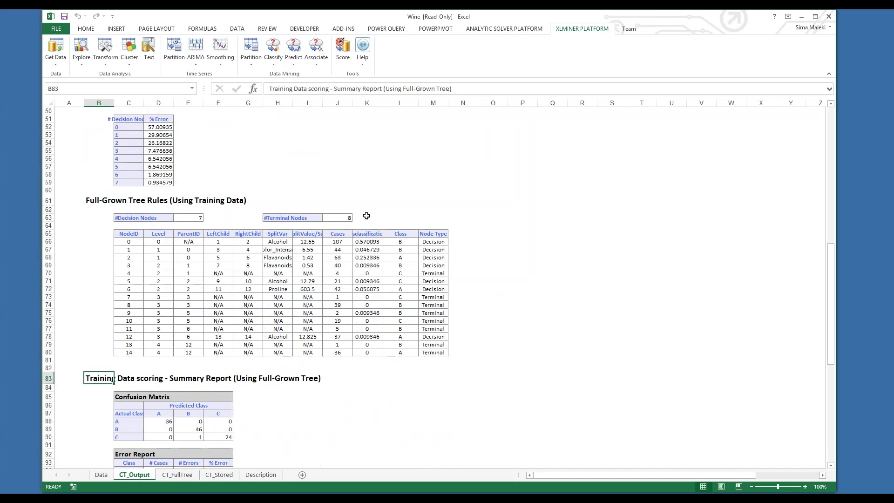
pyautogui.scroll(-8, 366, 216)
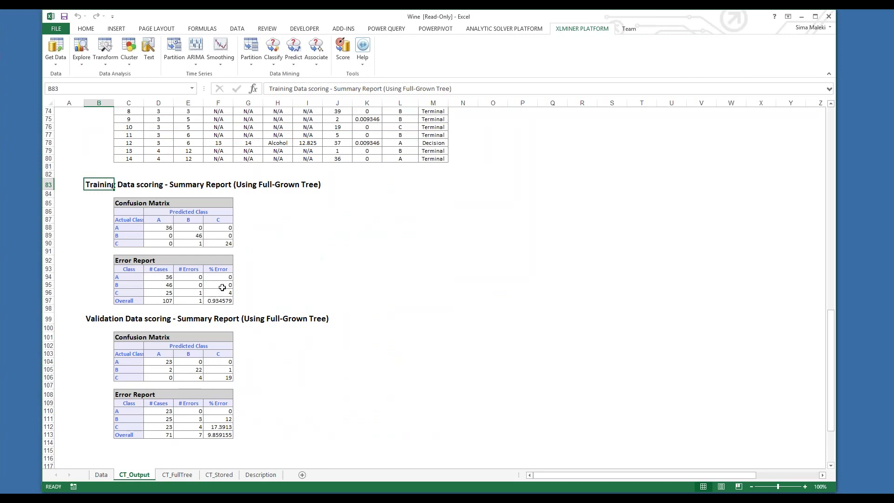
pyautogui.click(197, 300)
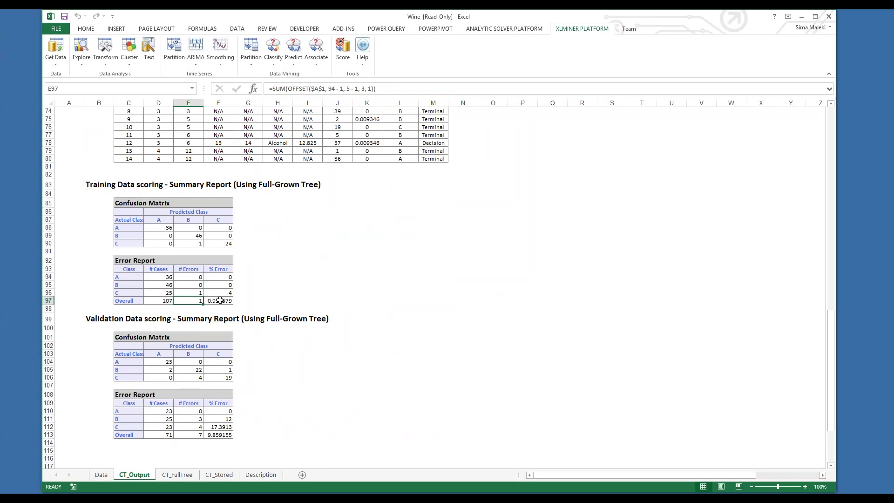
pyautogui.click(220, 301)
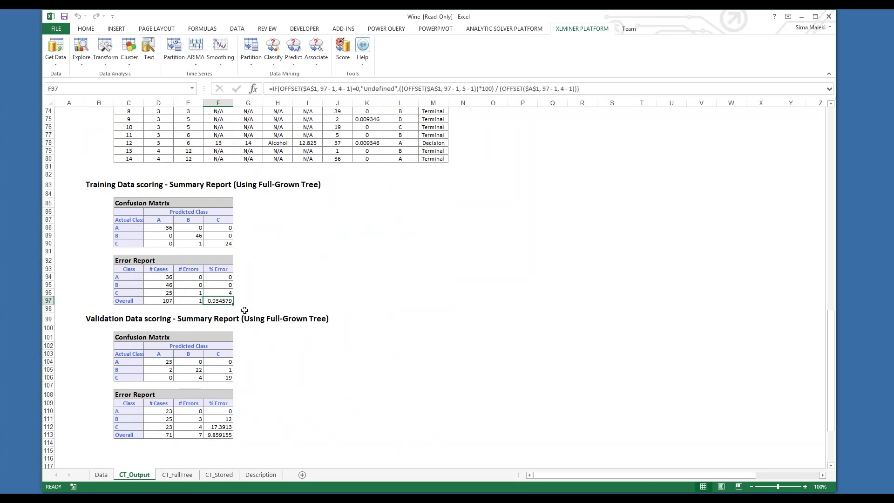
pyautogui.scroll(-2, 135, 308)
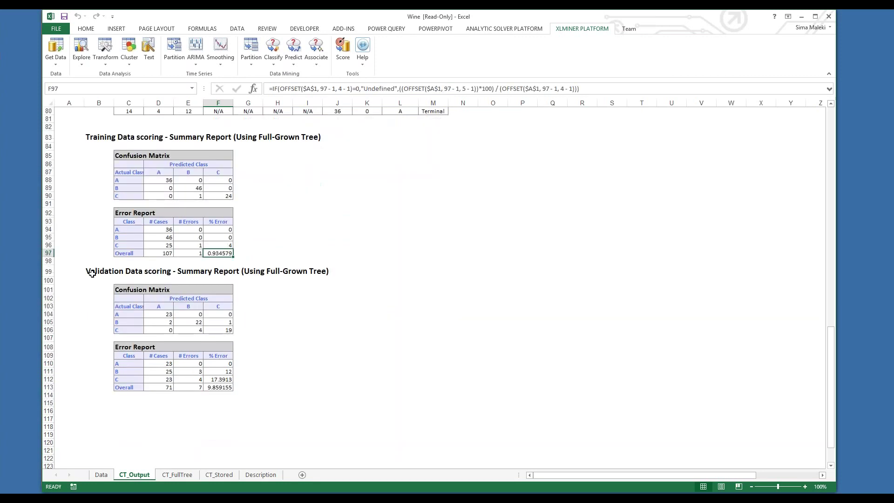
pyautogui.click(92, 273)
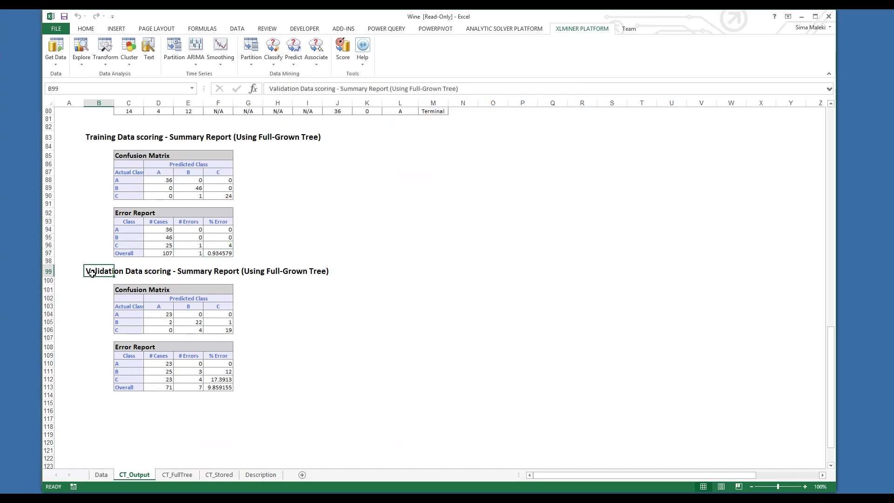
pyautogui.click(196, 388)
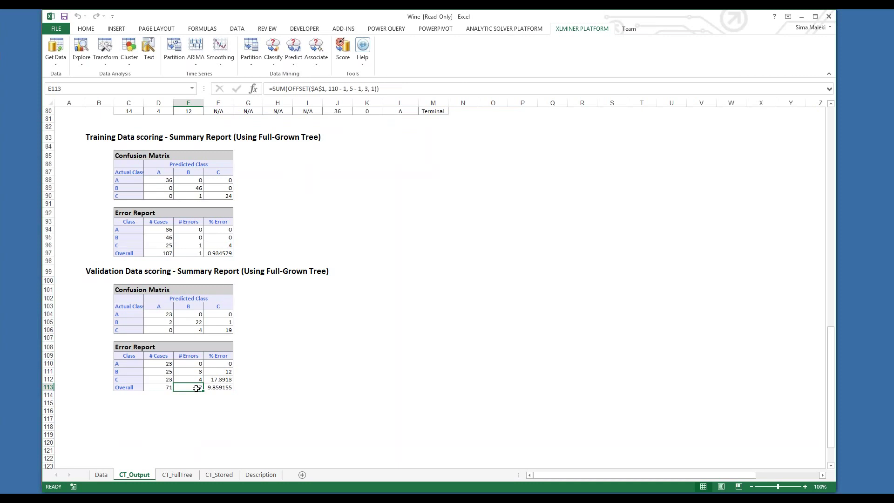
pyautogui.click(217, 387)
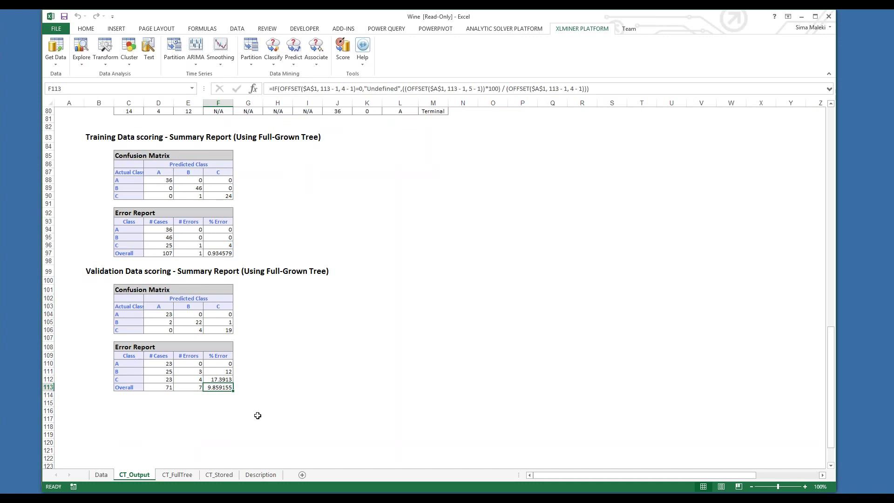
pyautogui.hotkey('alt', 'Tab')
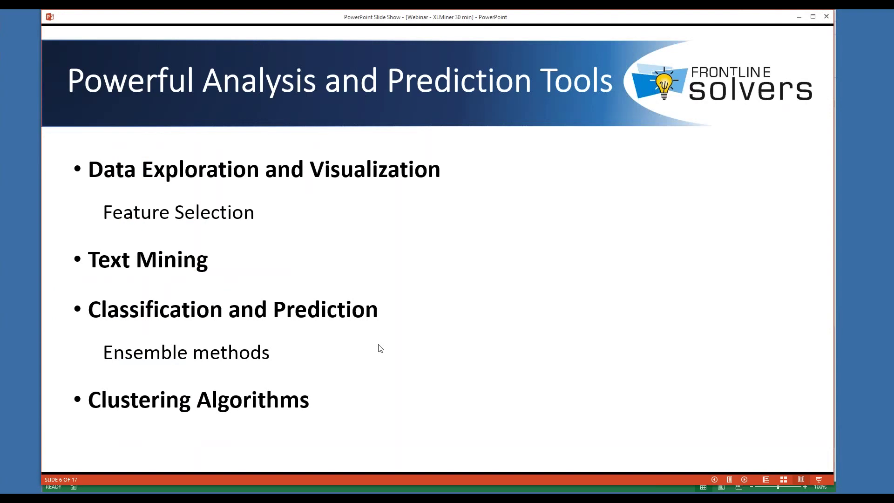
# - Advance the slide show to slide 8, 'XLMiner Ensemble Methods', then bring up the Excel workbook previews
pyautogui.press('Right')
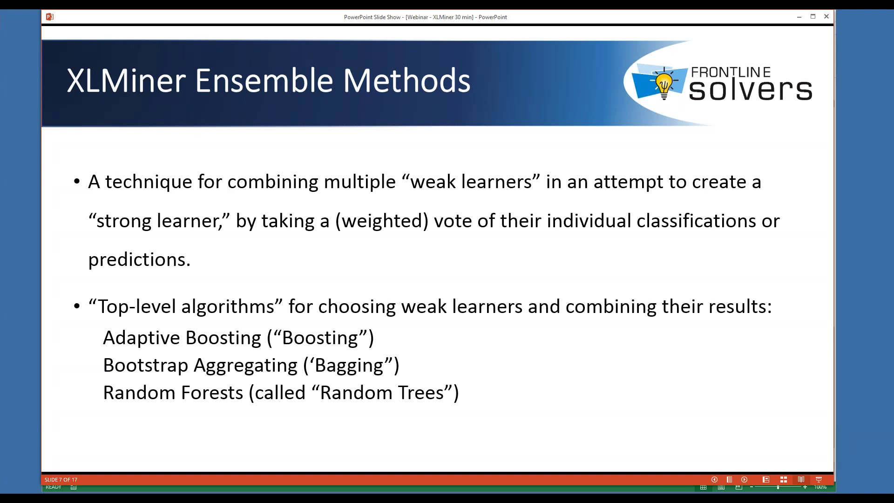
pyautogui.press('Right')
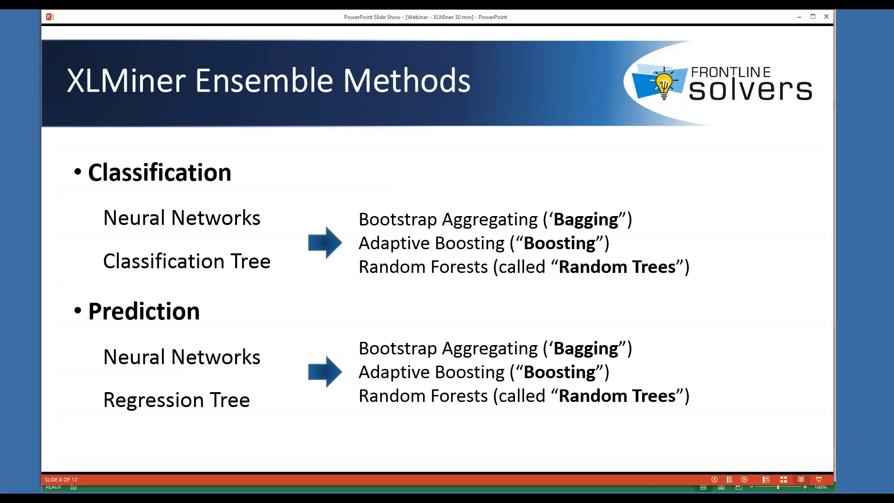
pyautogui.click(162, 498)
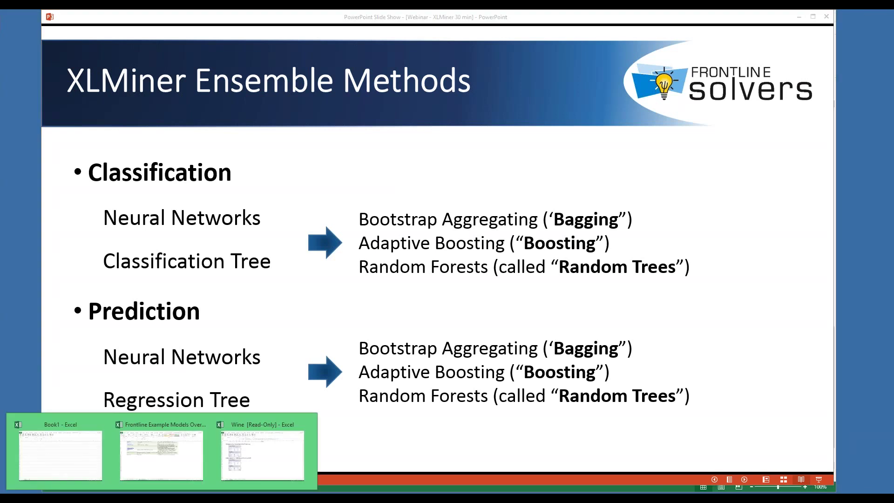
# - On the Wine workbook's Data sheet, start Classification Tree > Boosting and advance to Step 2
pyautogui.click(255, 448)
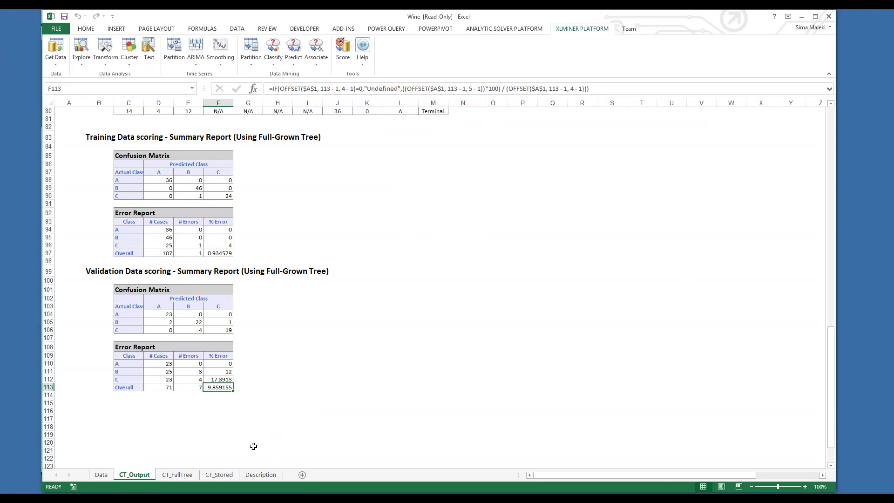
pyautogui.click(103, 475)
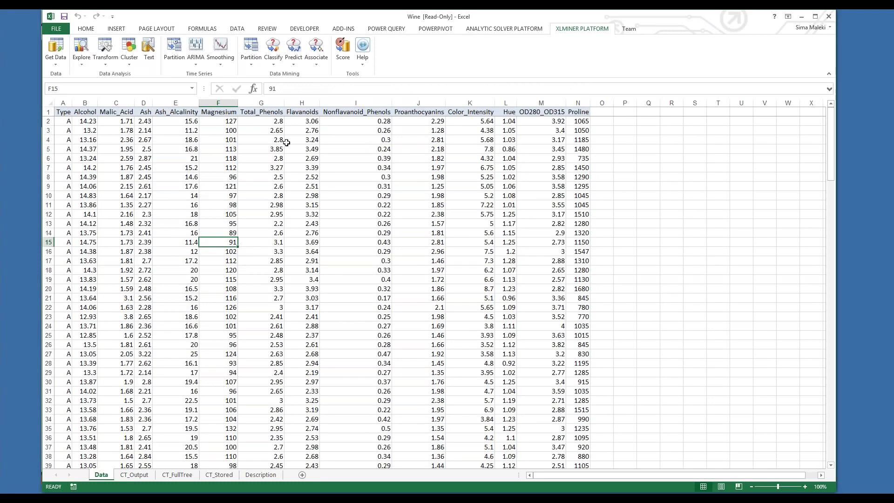
pyautogui.click(275, 62)
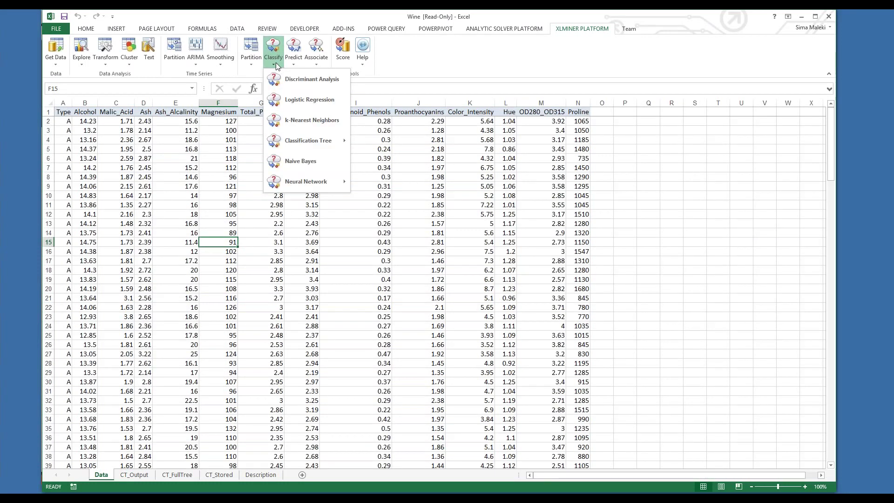
pyautogui.moveTo(283, 141)
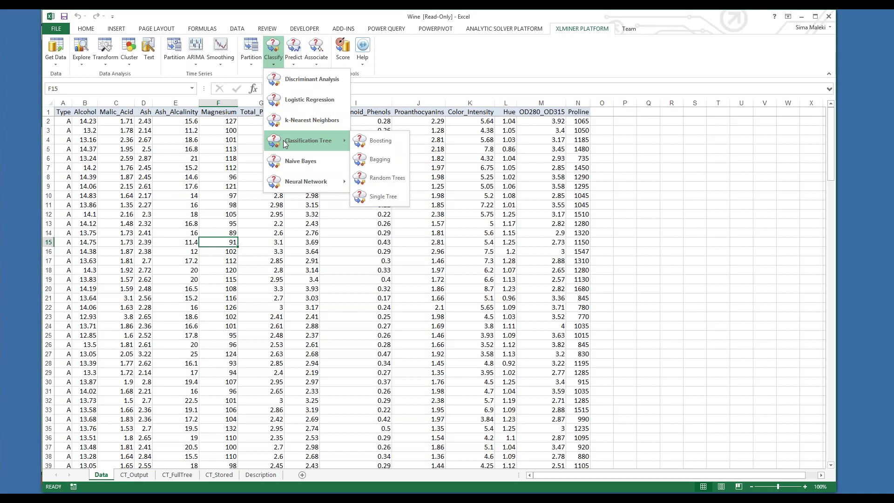
pyautogui.click(378, 143)
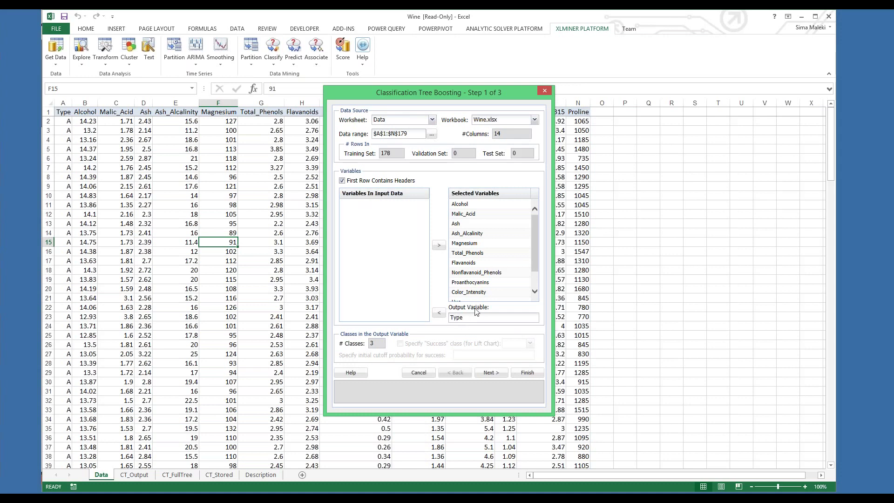
pyautogui.click(492, 373)
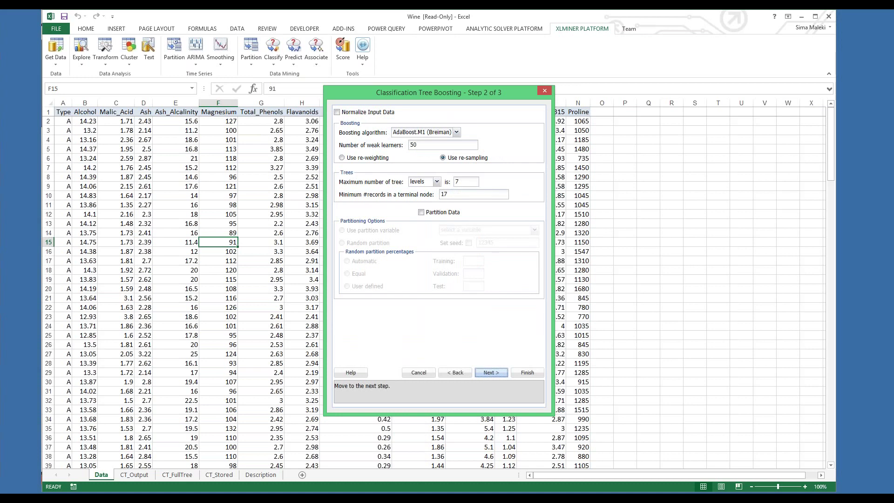
# - Keep AdaBoost.M1 (Breiman) with 50 weak learners, enable data partitioning, and run the boosting
pyautogui.click(457, 133)
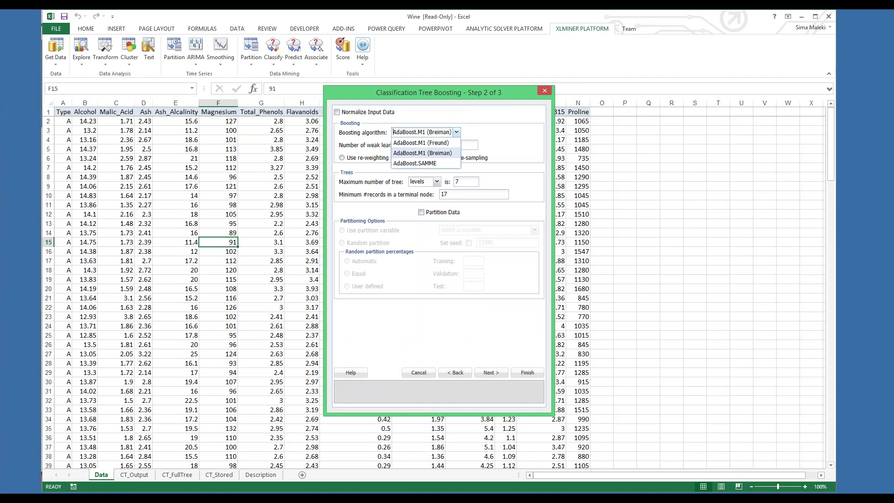
pyautogui.click(474, 131)
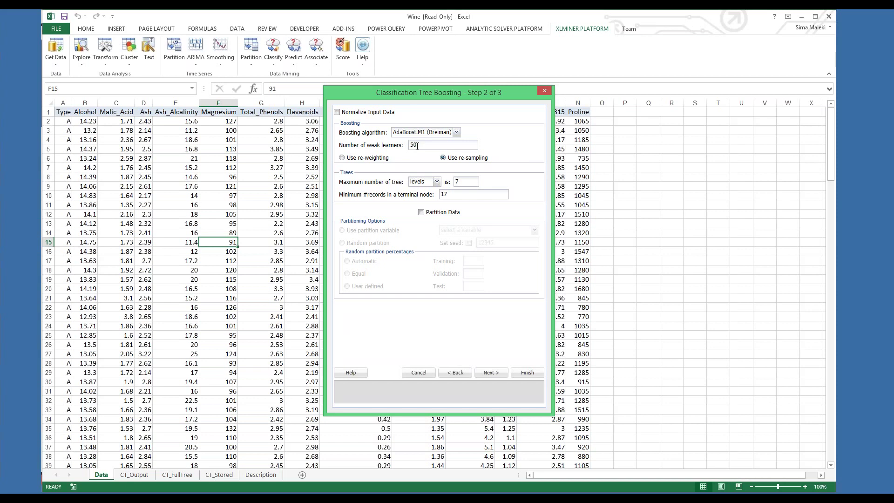
pyautogui.click(422, 213)
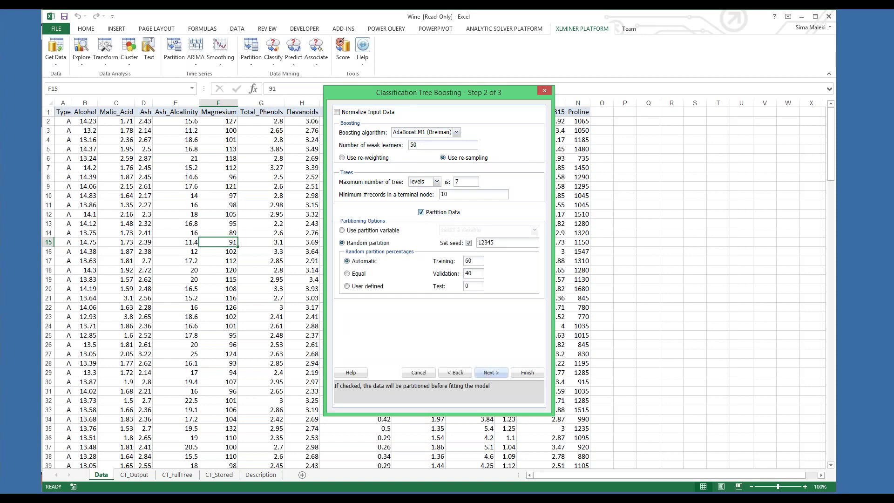
pyautogui.click(491, 373)
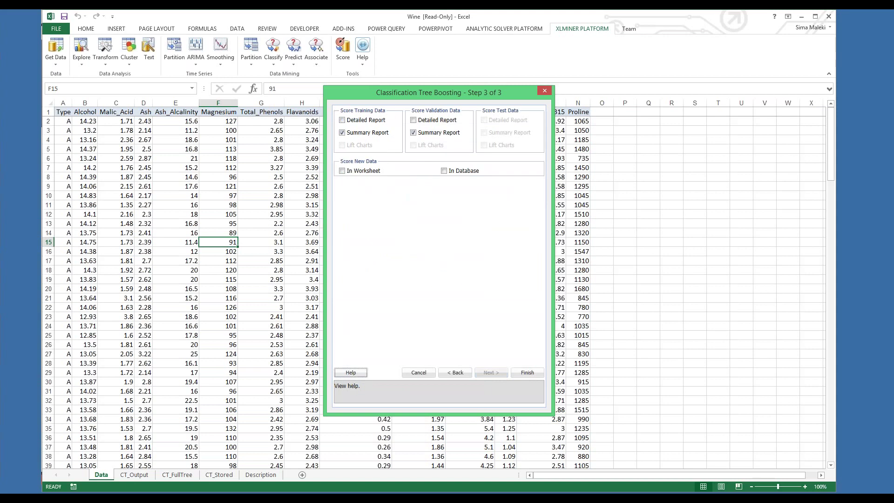
pyautogui.click(529, 376)
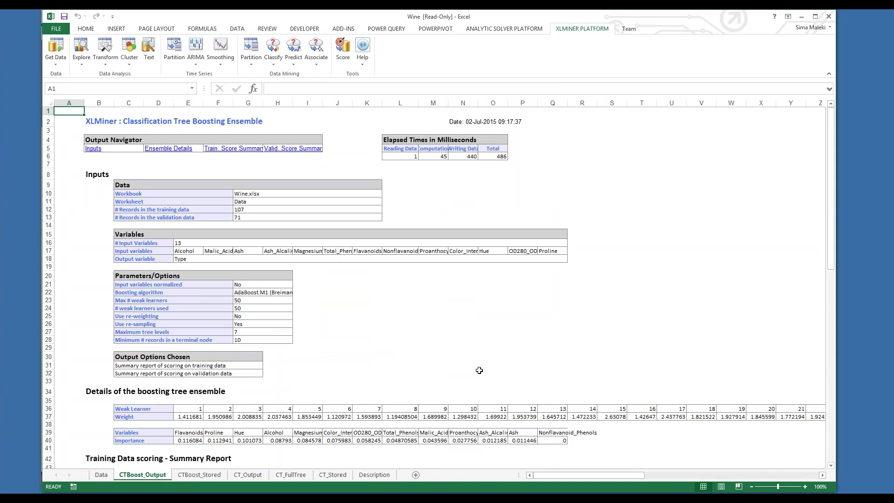
# - Review the ensemble details, variable Importance row, and scoring summaries (0 training, 2 validation errors)
pyautogui.click(154, 148)
pyautogui.scroll(-3, 334, 323)
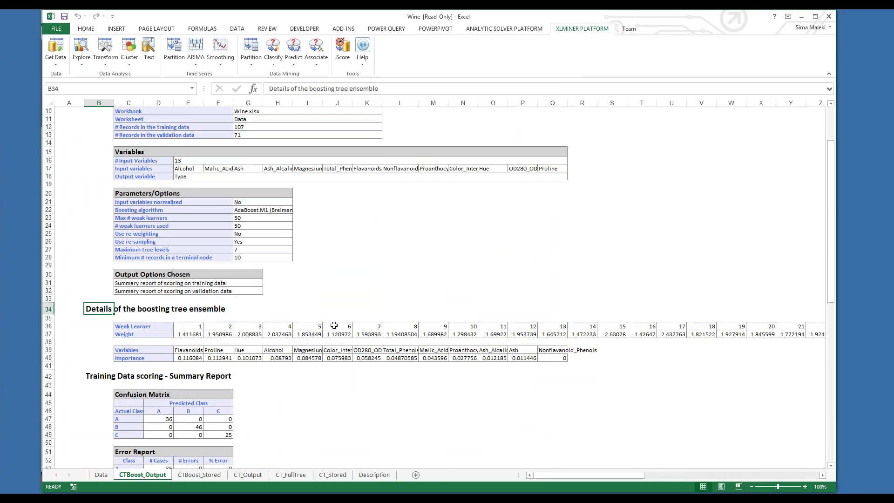
pyautogui.moveTo(537, 474)
pyautogui.mouseDown()
pyautogui.moveTo(707, 473)
pyautogui.moveTo(535, 474)
pyautogui.mouseUp()
pyautogui.click(155, 359)
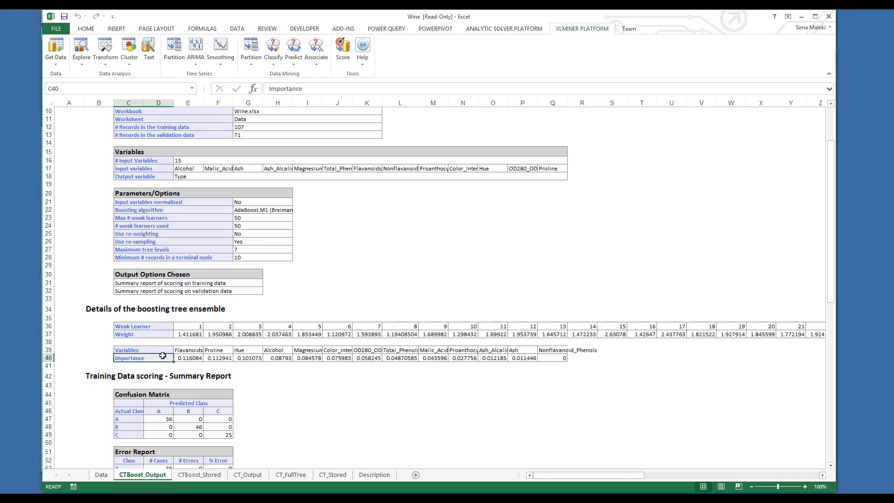
pyautogui.scroll(-4, 163, 355)
pyautogui.scroll(-2, 163, 356)
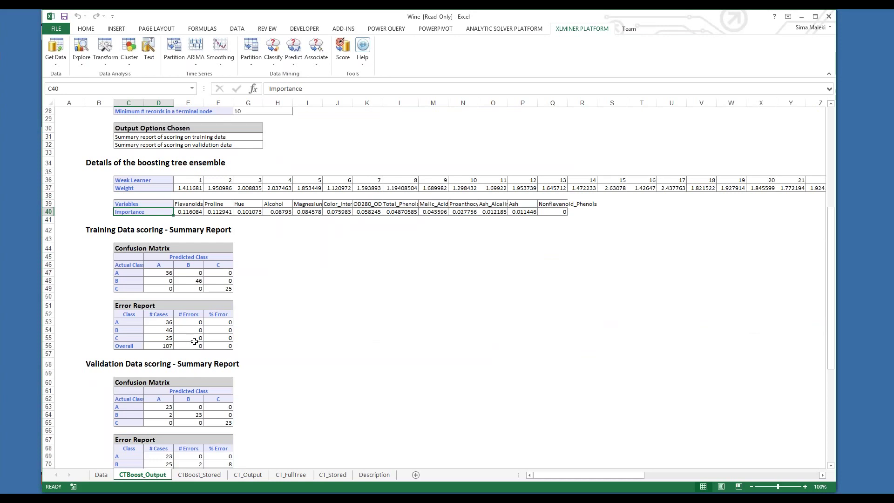
# - Review the validation report's overall results, 2 errors and 2.816901% error, then return to PowerPoint
pyautogui.scroll(-2, 195, 342)
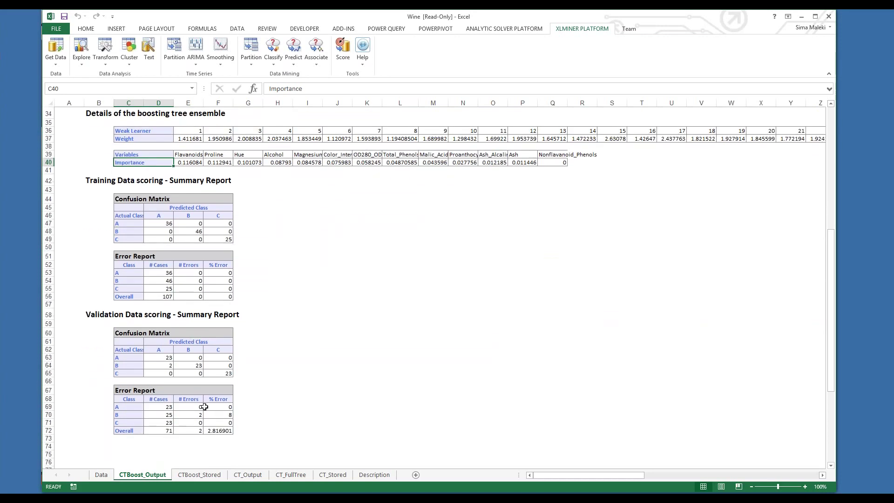
pyautogui.click(195, 432)
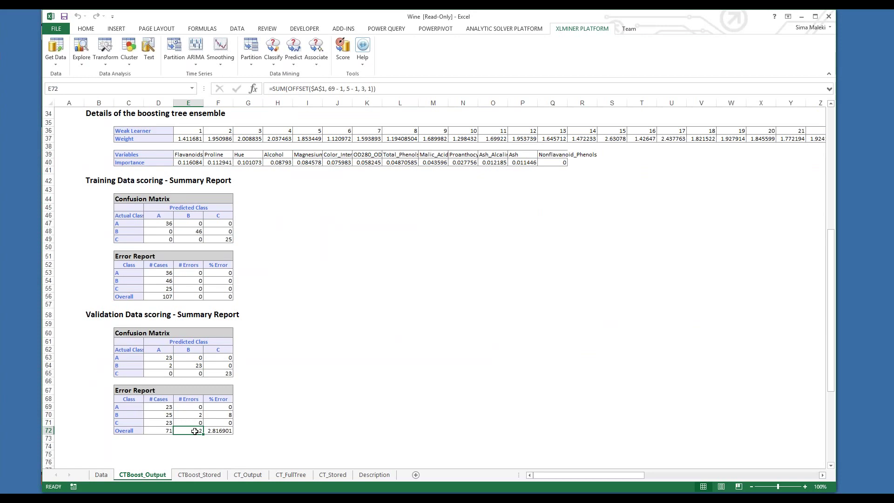
pyautogui.click(219, 431)
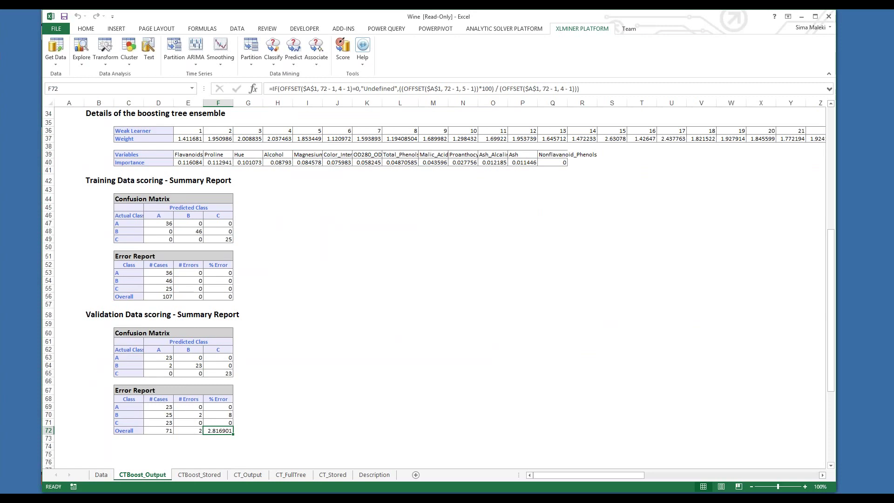
pyautogui.hotkey('alt', 'Tab')
# - Advance the slide show to slide 9, 'Text Mining', then bring up the Excel window previews
pyautogui.press('Right')
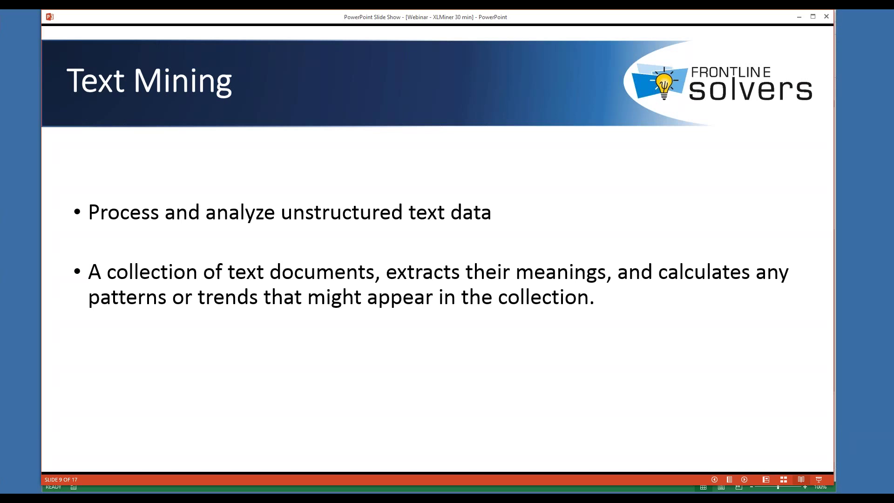
pyautogui.click(162, 498)
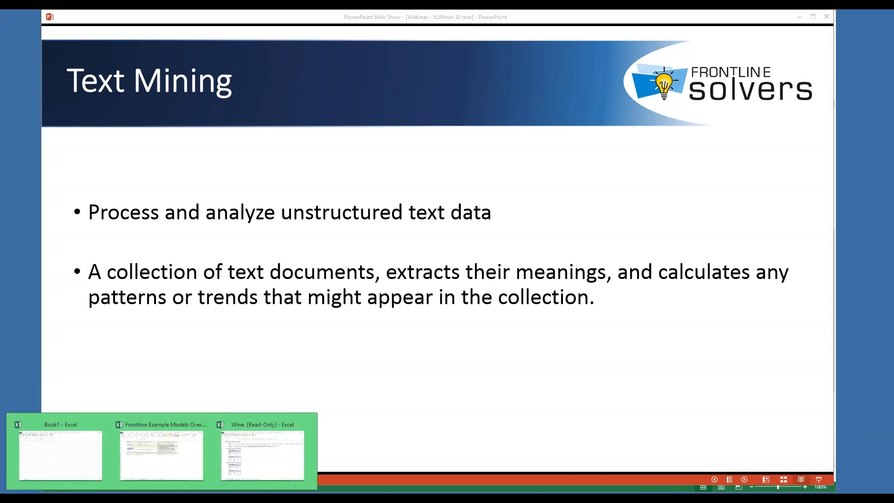
# - Switch from the Frontline Example Models workbook to the blank Book1 worksheet
pyautogui.click(131, 470)
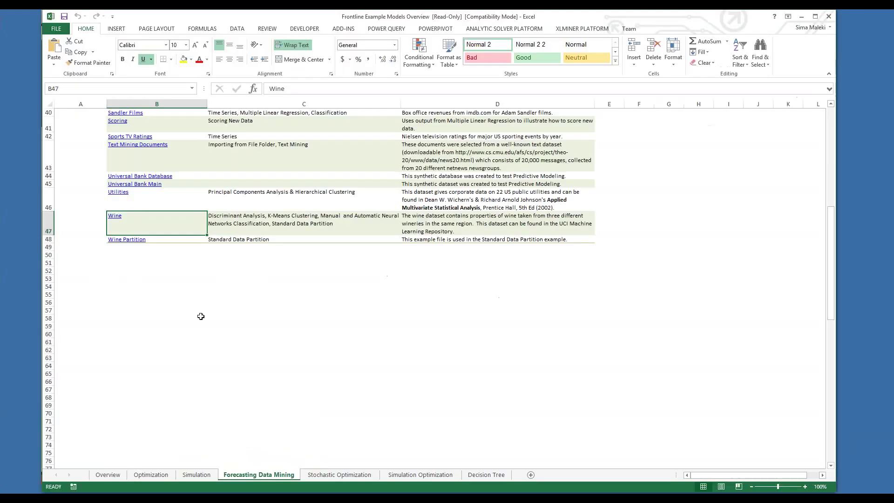
pyautogui.scroll(4, 201, 317)
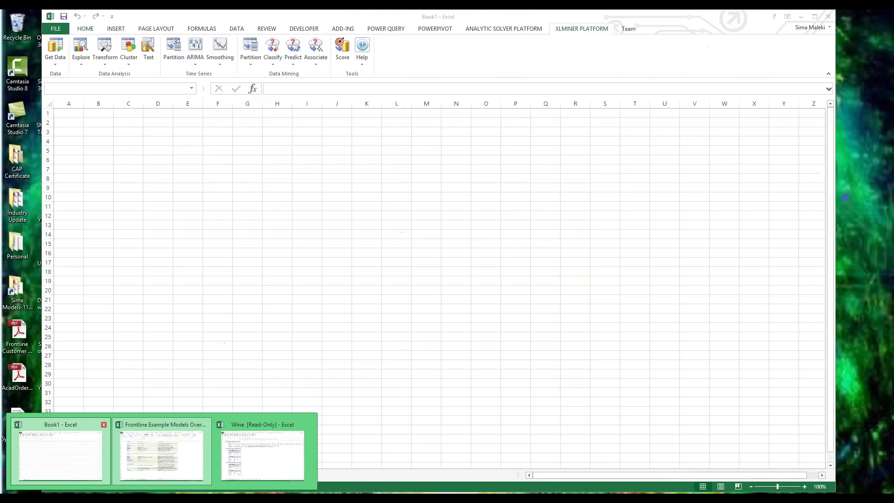
pyautogui.click(61, 449)
pyautogui.click(251, 348)
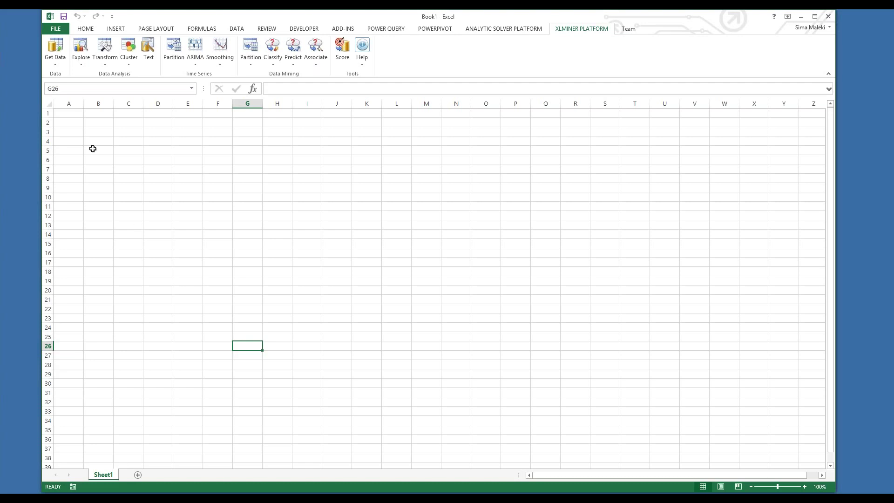
# - Start XLMiner's File Folder import and add every file from the Autos folder to the selection
pyautogui.click(64, 69)
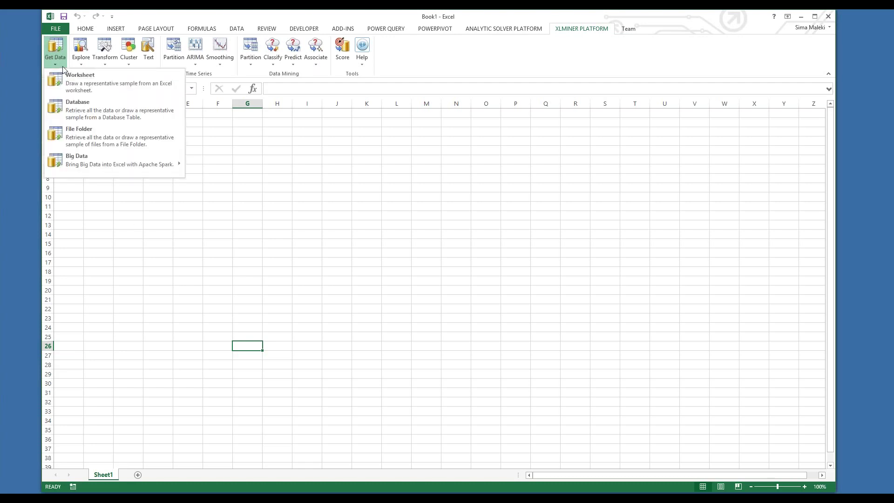
pyautogui.click(75, 135)
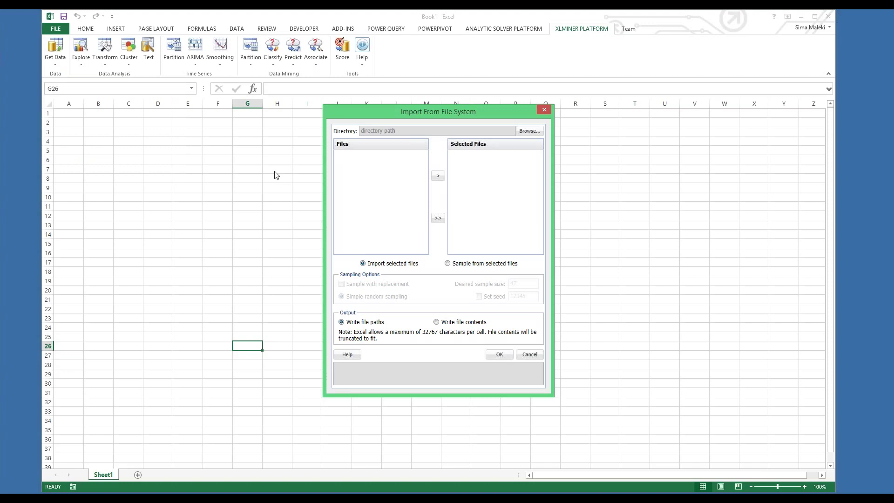
pyautogui.click(530, 131)
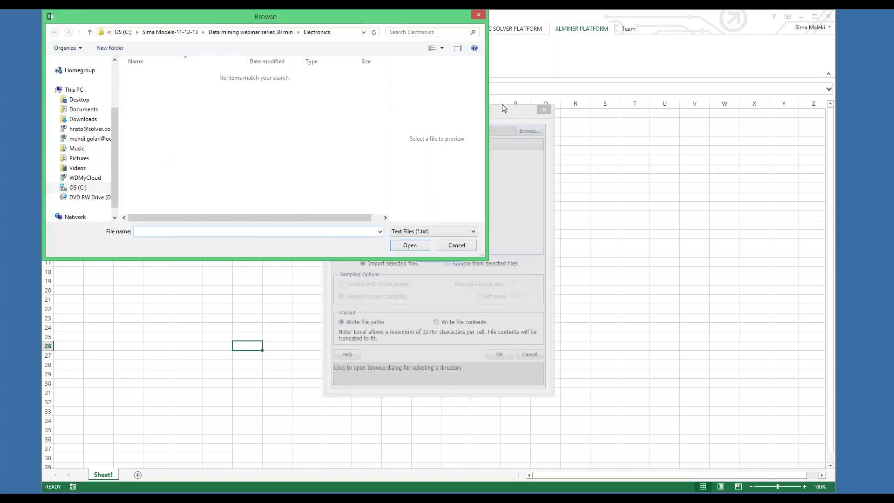
pyautogui.click(258, 35)
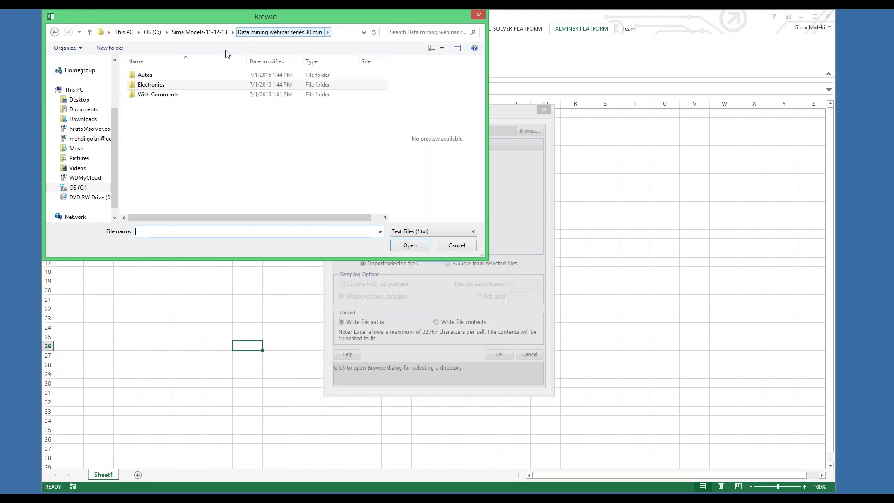
pyautogui.doubleClick(158, 76)
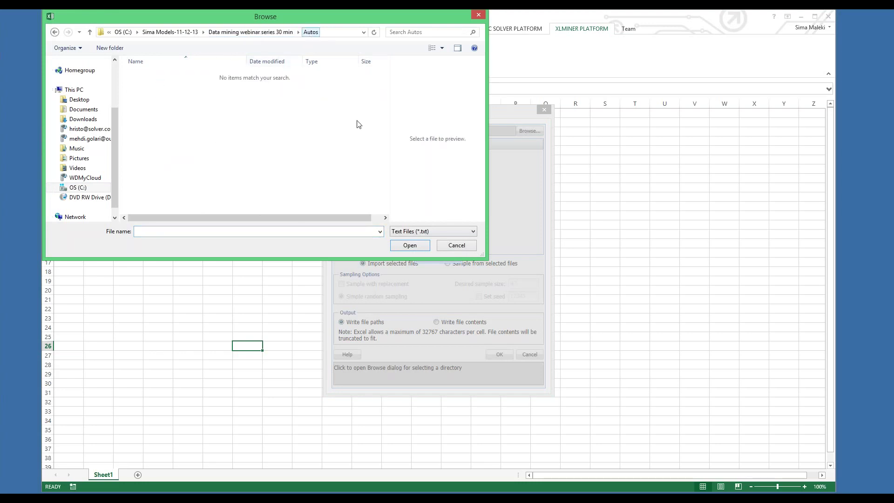
pyautogui.click(418, 231)
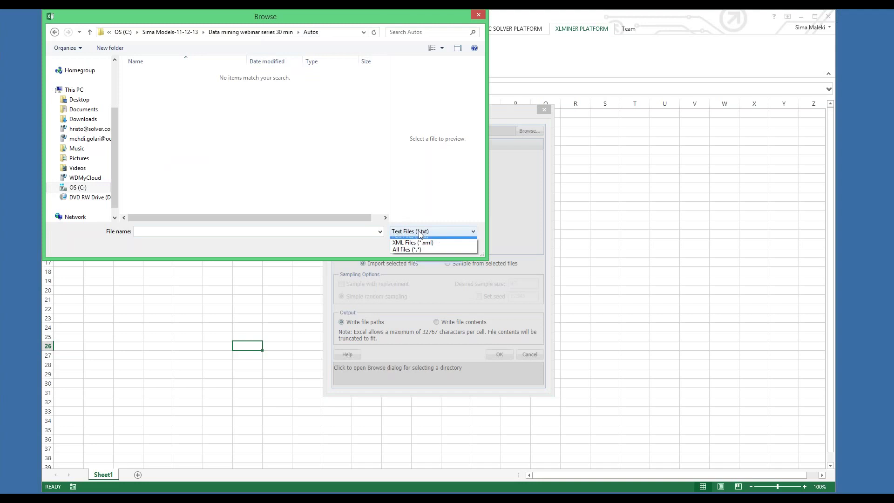
pyautogui.click(420, 255)
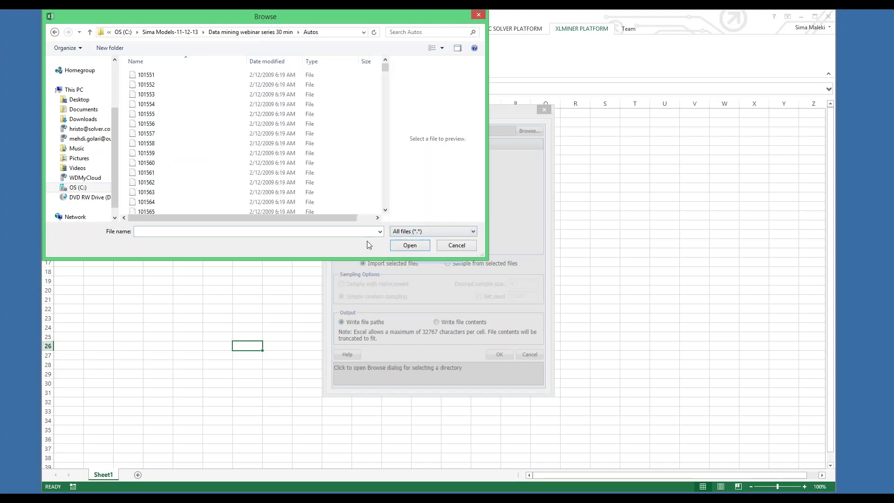
pyautogui.click(250, 165)
pyautogui.hotkey('ctrl', 'a')
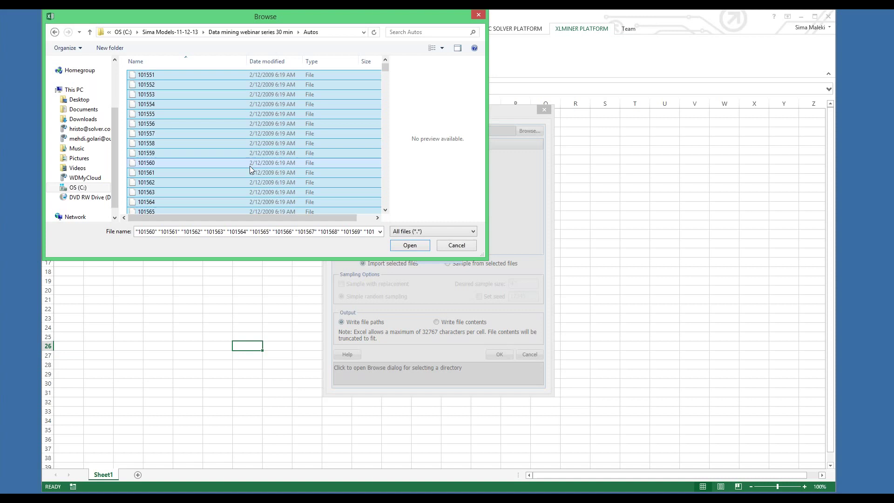
pyautogui.click(409, 245)
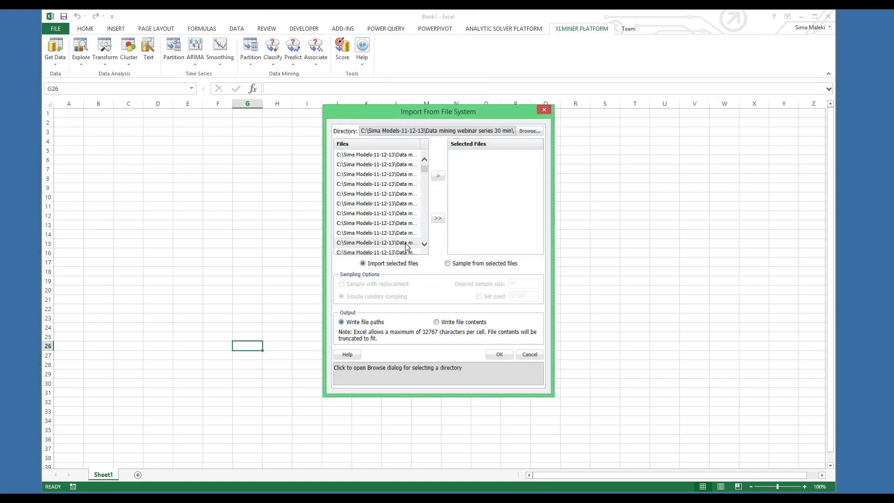
pyautogui.click(394, 194)
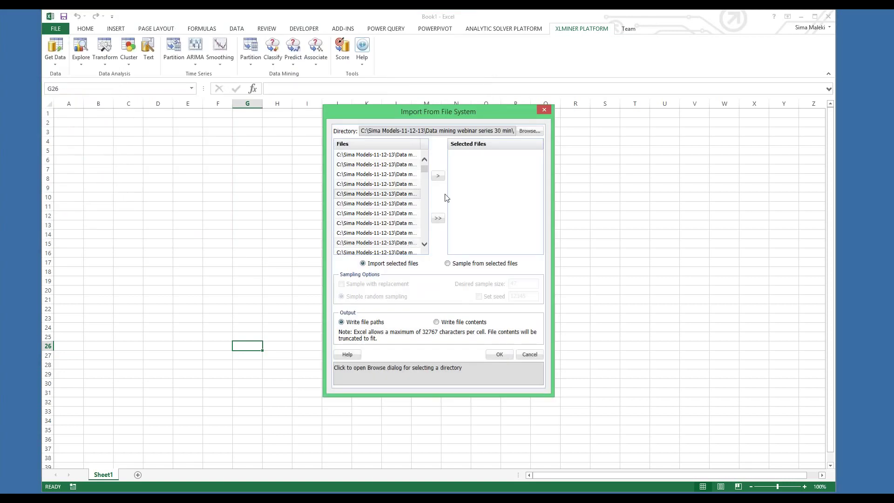
pyautogui.click(433, 220)
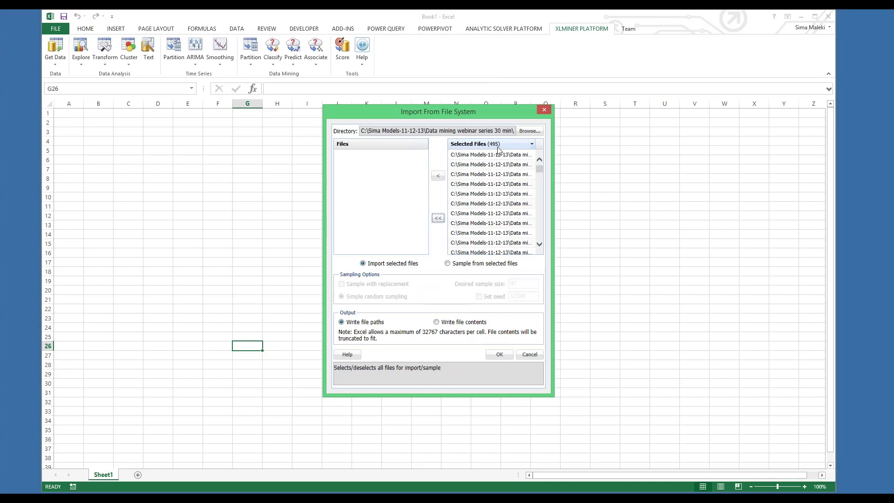
# - Add every file from the Electronics folder as well, for 985 selected files
pyautogui.click(535, 134)
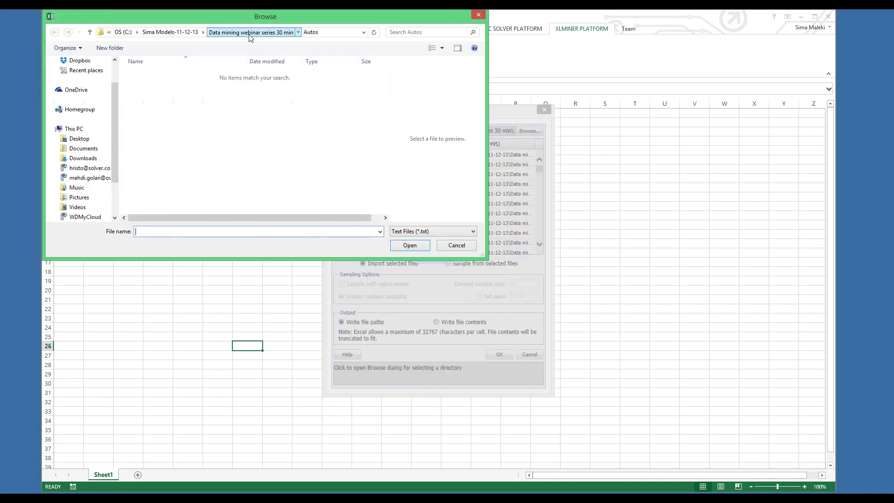
pyautogui.click(250, 32)
pyautogui.doubleClick(160, 86)
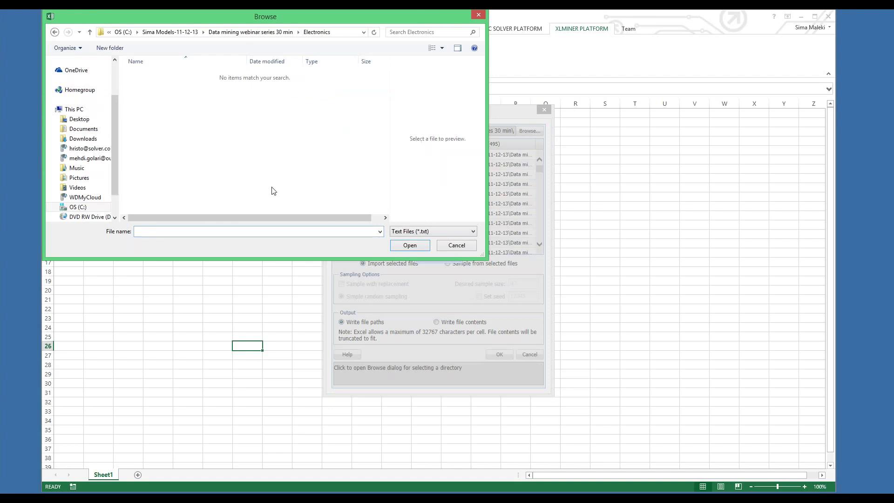
pyautogui.click(426, 232)
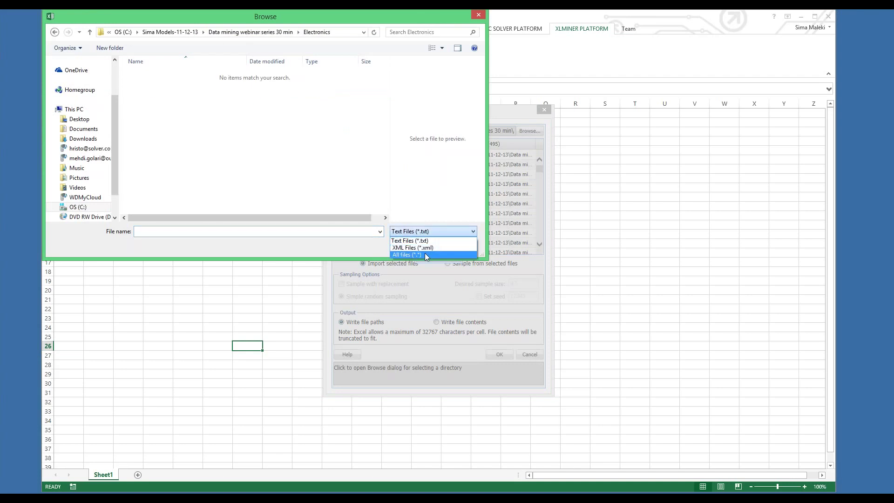
pyautogui.click(426, 255)
pyautogui.click(175, 123)
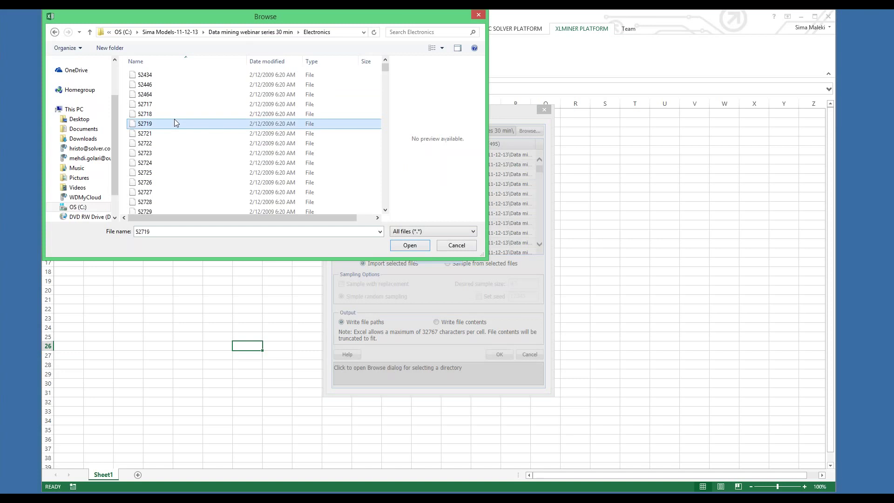
pyautogui.hotkey('ctrl', 'a')
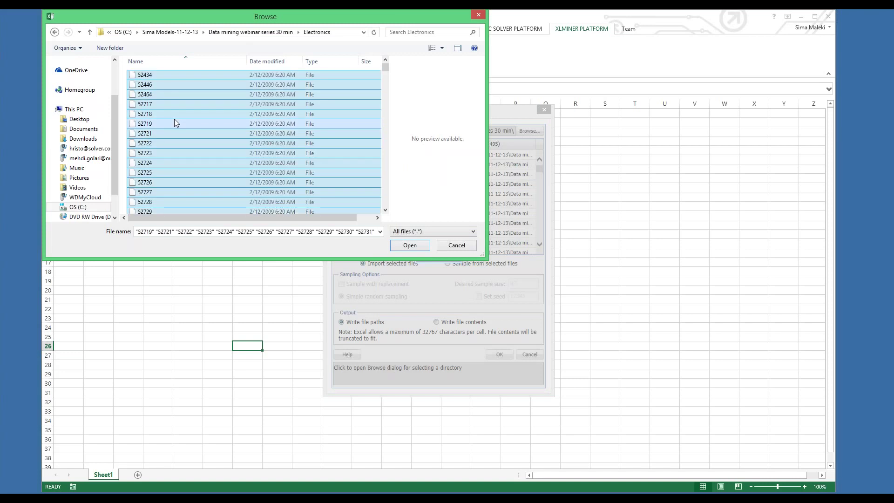
pyautogui.click(421, 248)
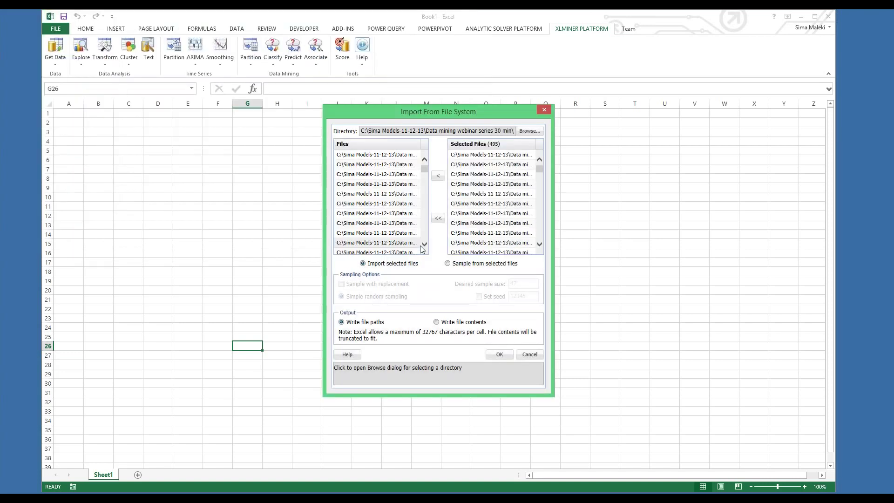
pyautogui.click(390, 204)
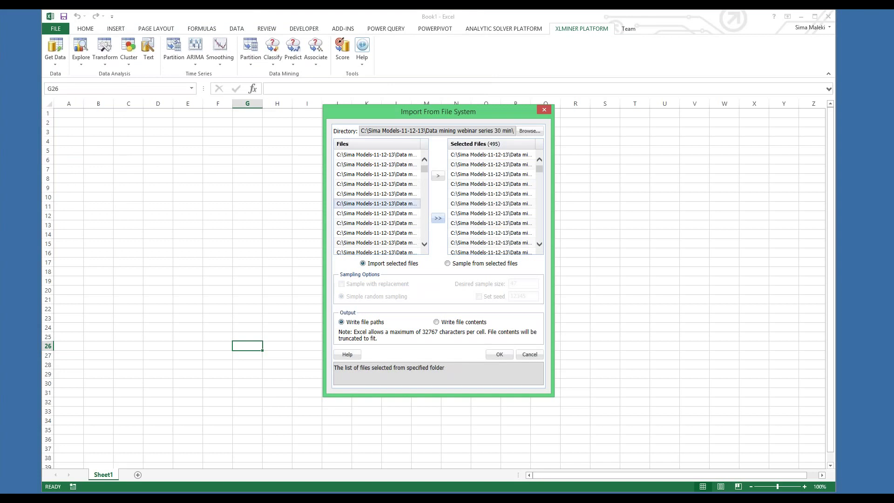
pyautogui.click(439, 219)
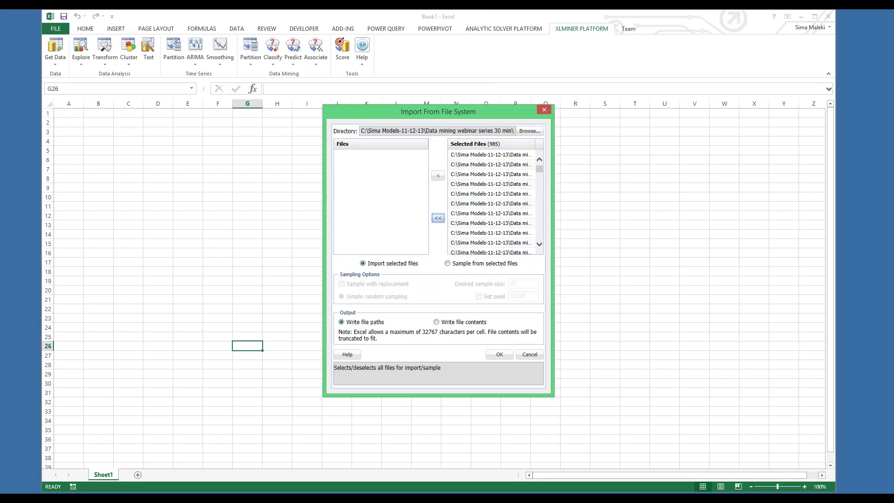
# - Sample 300 of the selected files with seed 12345 and run the import
pyautogui.click(448, 263)
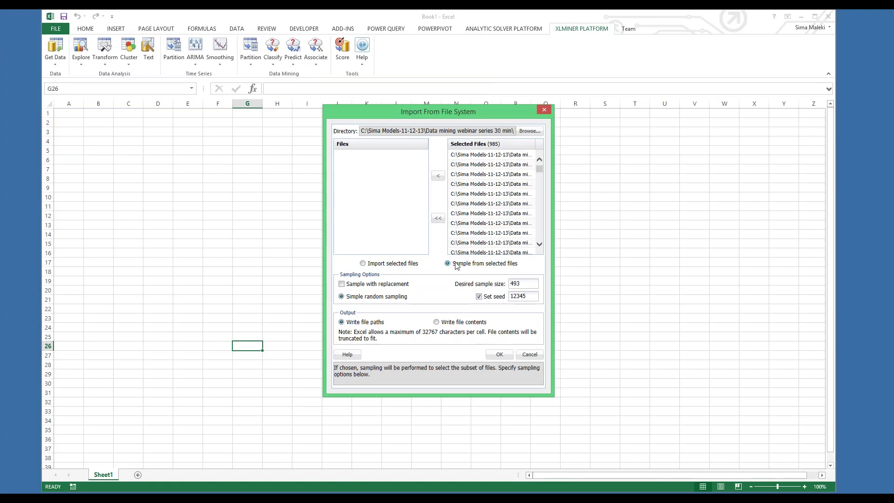
pyautogui.doubleClick(517, 284)
pyautogui.write('300')
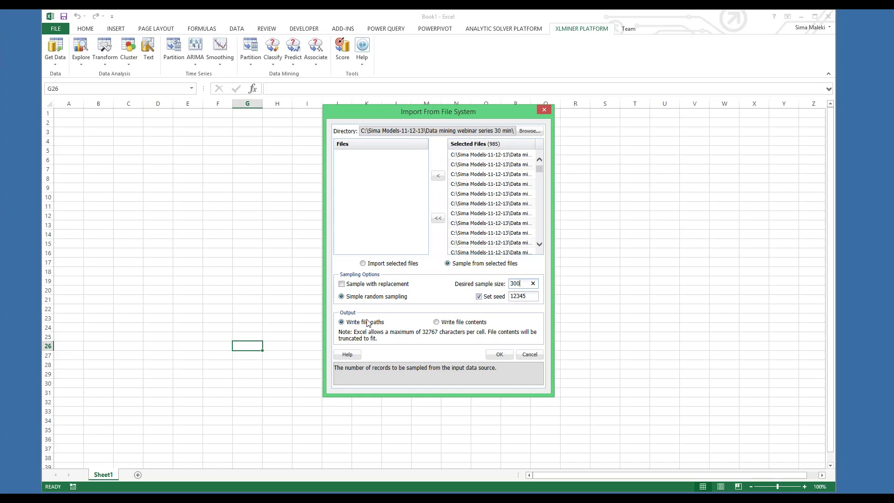
pyautogui.click(498, 355)
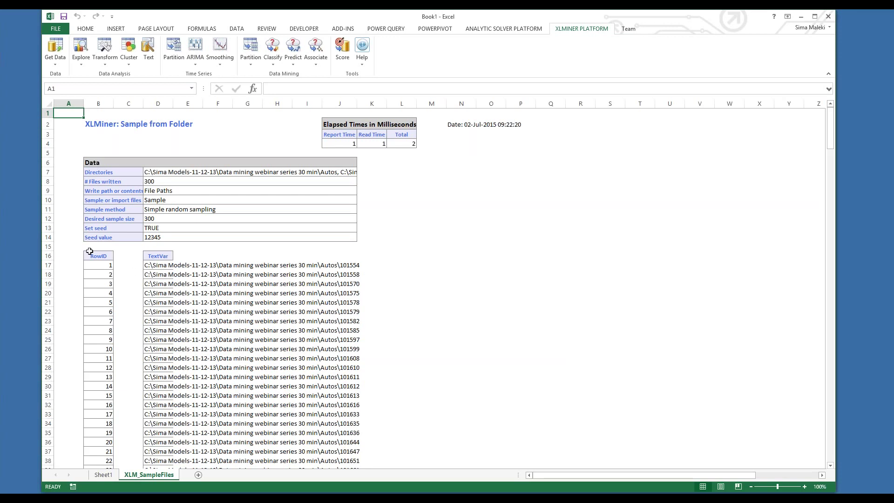
# - Inspect the TextVar column of sampled file paths on the XLM_SampleFiles sheet
pyautogui.click(152, 253)
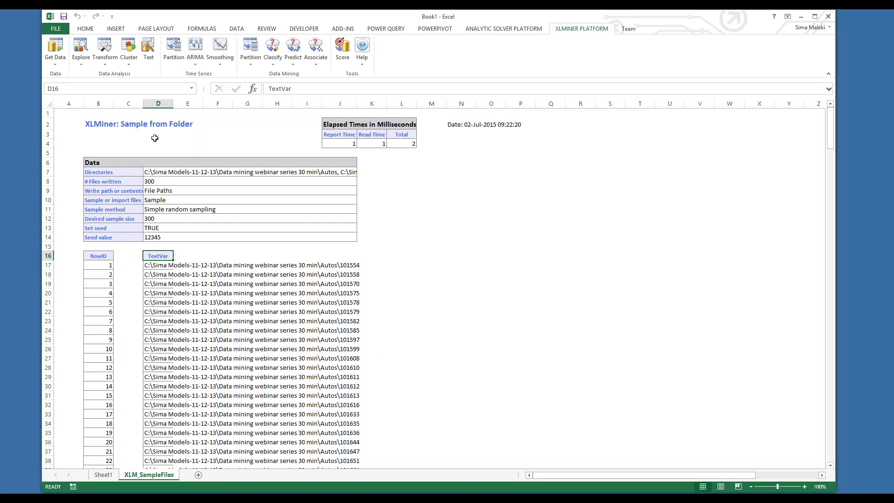
# - Launch Text Miner with TextVar as the selected text variable and view its pre-processing settings
pyautogui.click(147, 53)
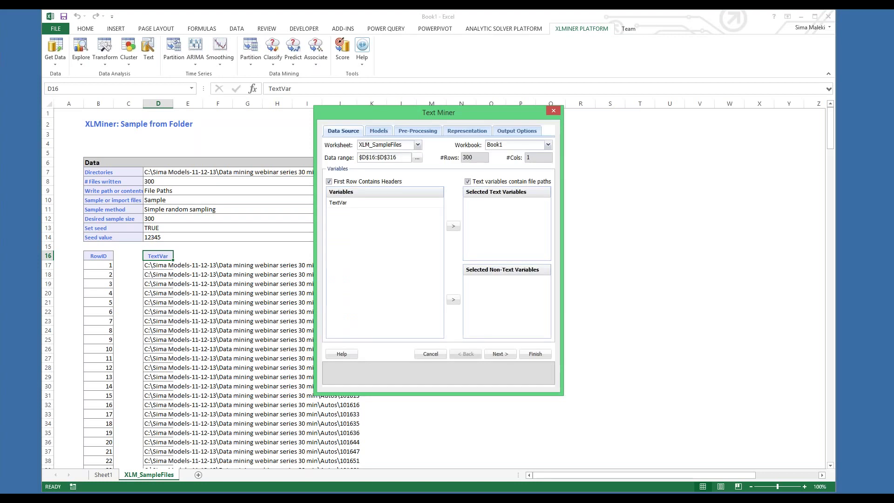
pyautogui.click(340, 206)
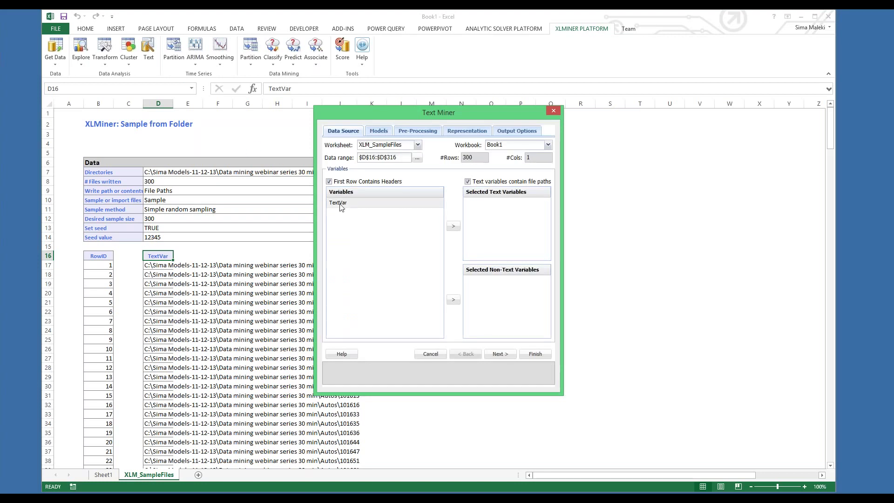
pyautogui.click(453, 227)
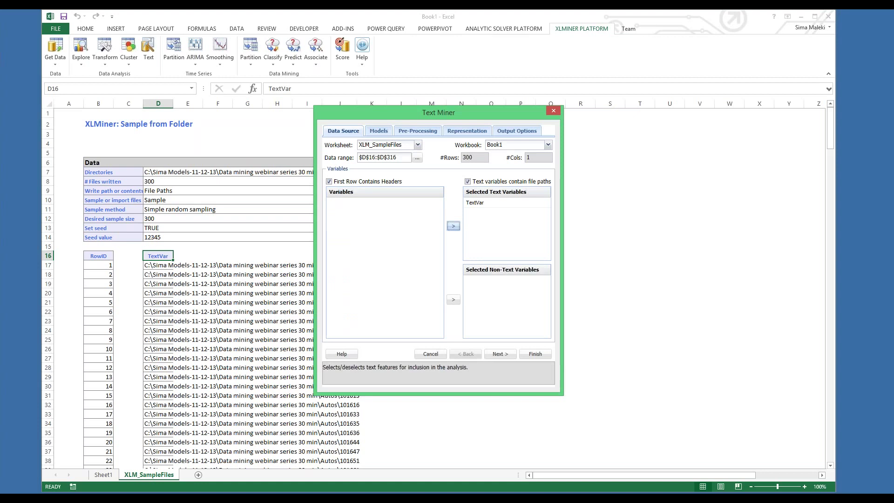
pyautogui.click(409, 135)
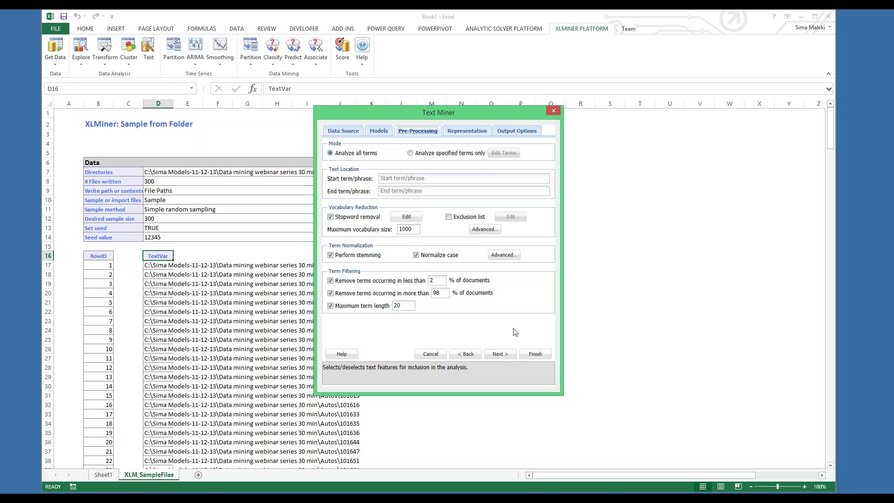
# - Advance to representation: TF-IDF weighting with latent semantic indexing at 90% variance explained
pyautogui.click(500, 354)
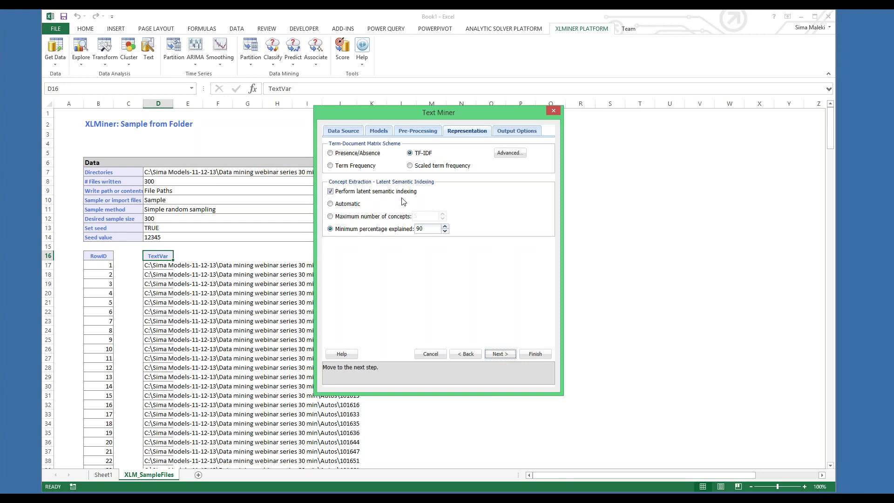
# - Request Term-Concept matrix, Zipf's plot, scree plot and terms scatter plot outputs, then finish the run
pyautogui.click(506, 133)
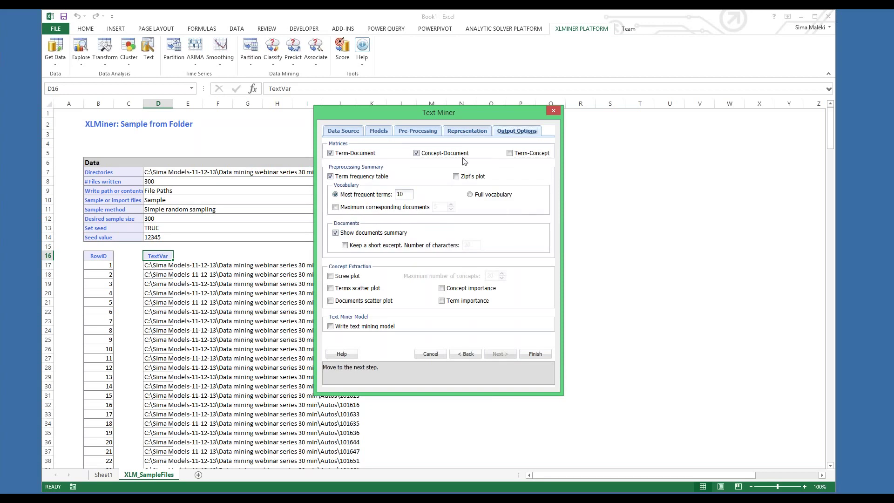
pyautogui.click(510, 154)
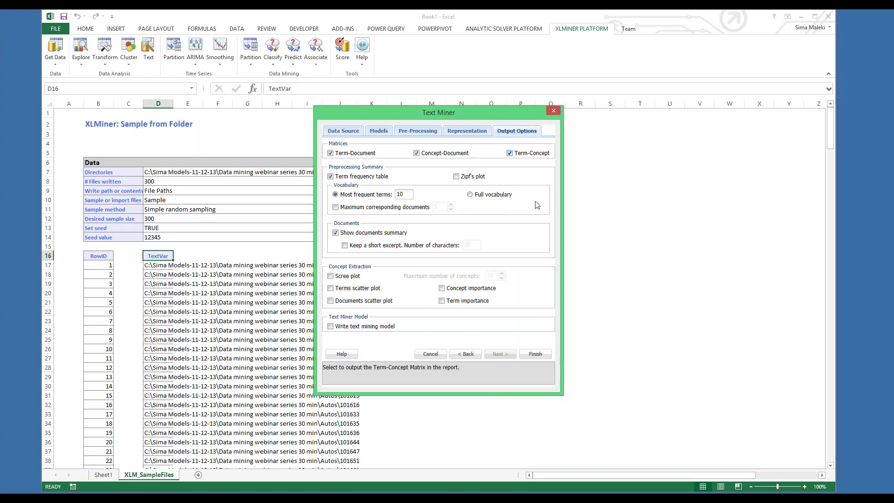
pyautogui.click(456, 178)
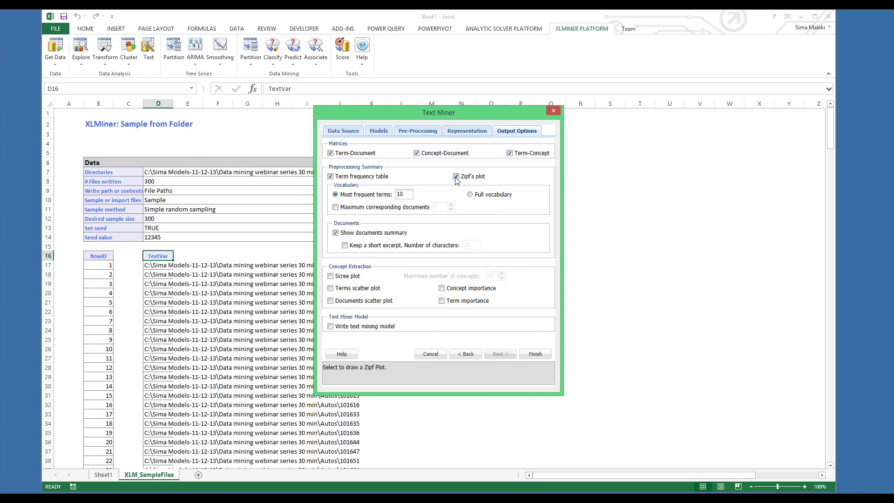
pyautogui.click(331, 276)
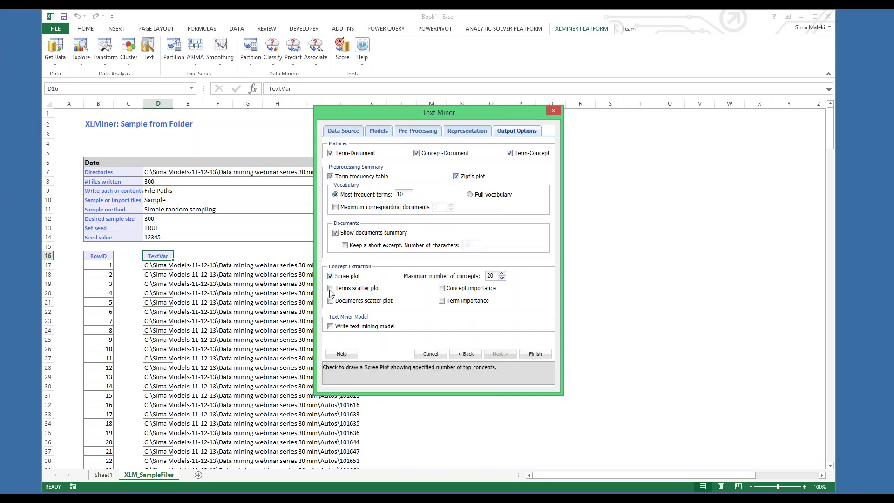
pyautogui.click(330, 289)
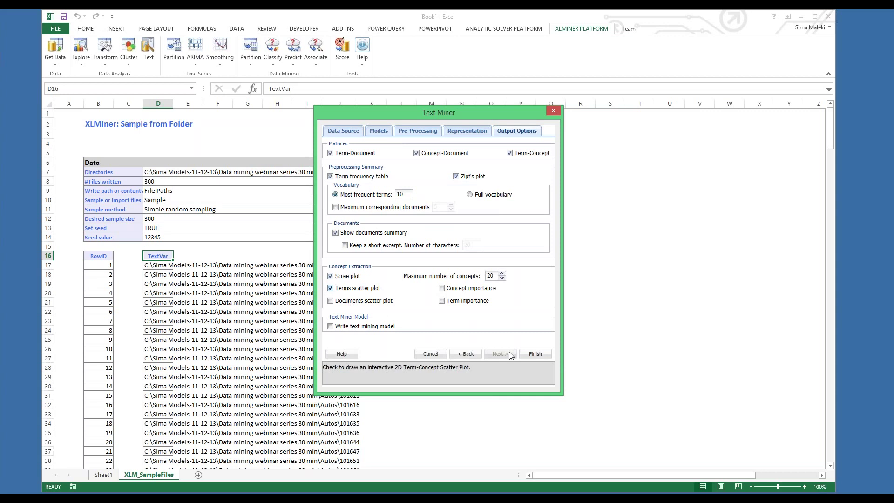
pyautogui.click(536, 355)
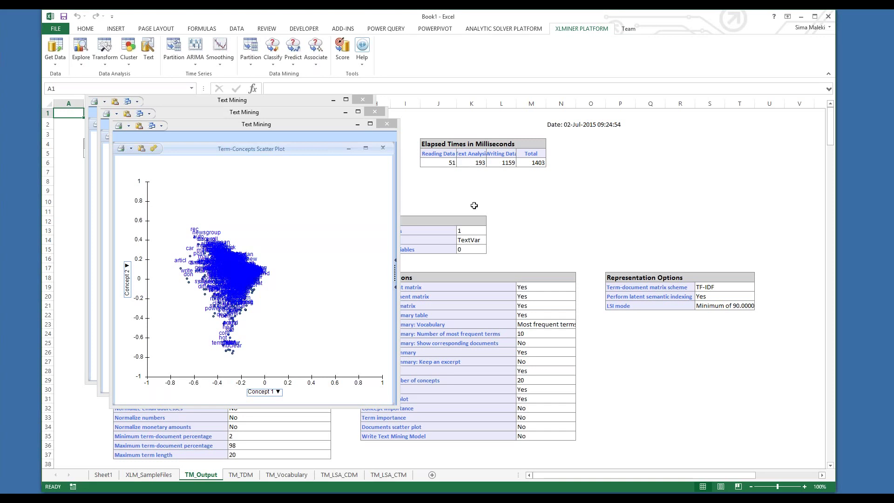
# - Move and enlarge the Zipf plot window to inspect it, then close it
pyautogui.moveTo(220, 100); pyautogui.dragTo(428, 114)
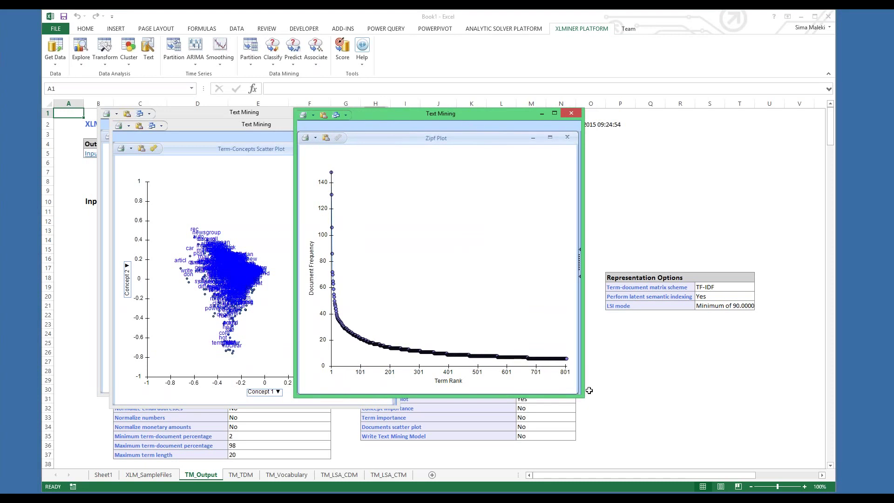
pyautogui.moveTo(584, 397); pyautogui.dragTo(665, 439)
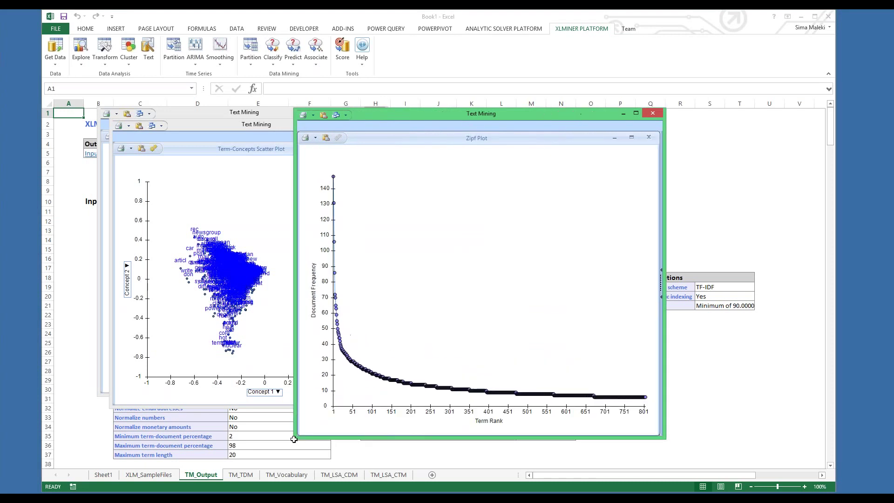
pyautogui.moveTo(294, 440); pyautogui.dragTo(209, 451)
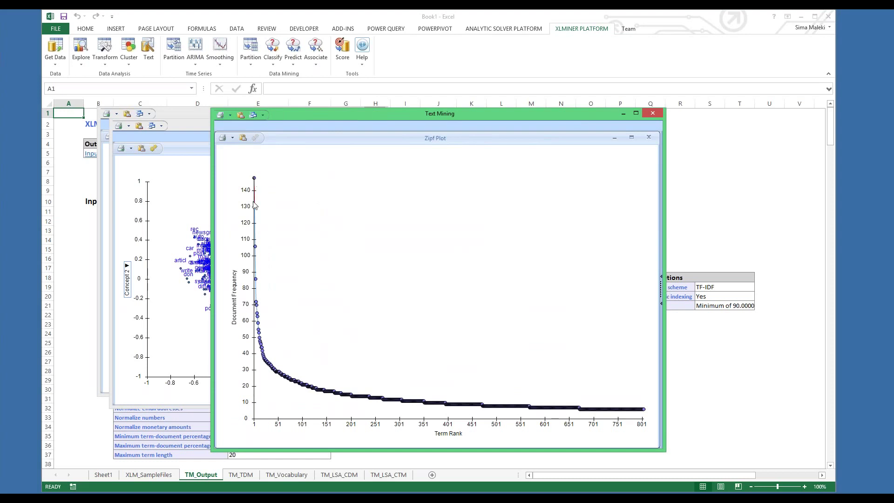
pyautogui.moveTo(256, 208)
pyautogui.moveTo(645, 411)
pyautogui.click(651, 115)
# - Move and enlarge the 20-concept scree plot, review it, then close it
pyautogui.click(293, 114)
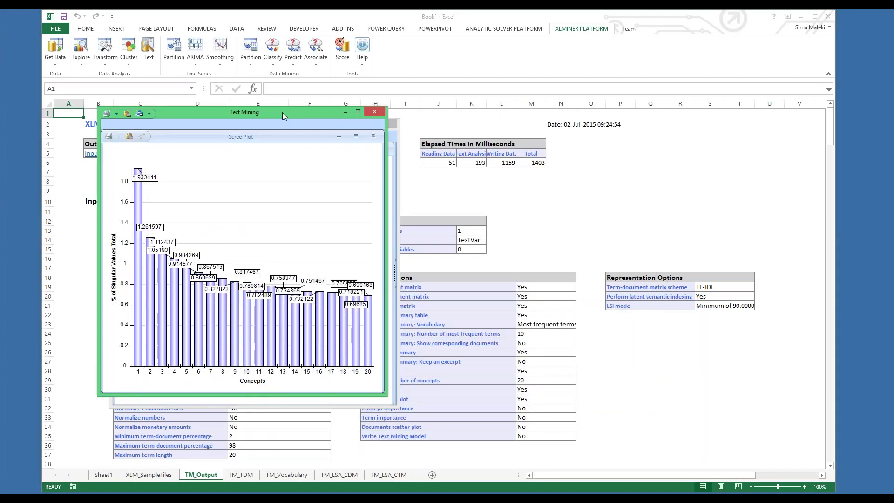
pyautogui.moveTo(282, 113); pyautogui.dragTo(504, 105)
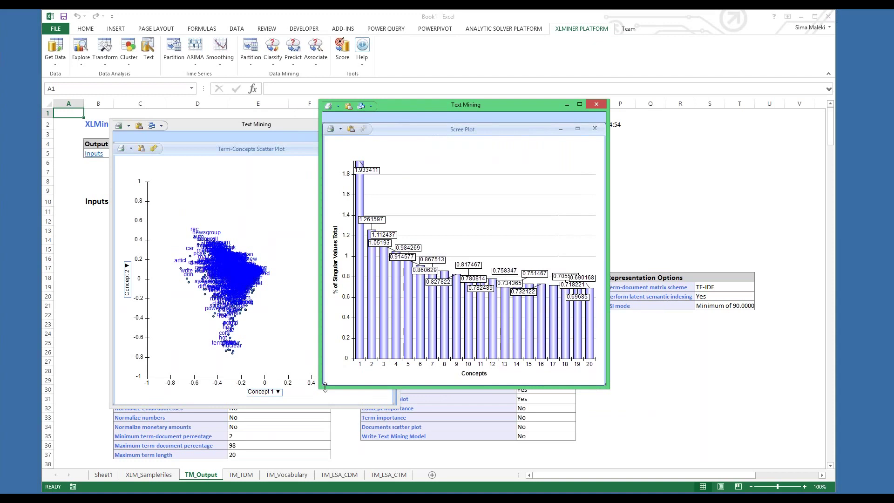
pyautogui.moveTo(325, 387); pyautogui.dragTo(182, 456)
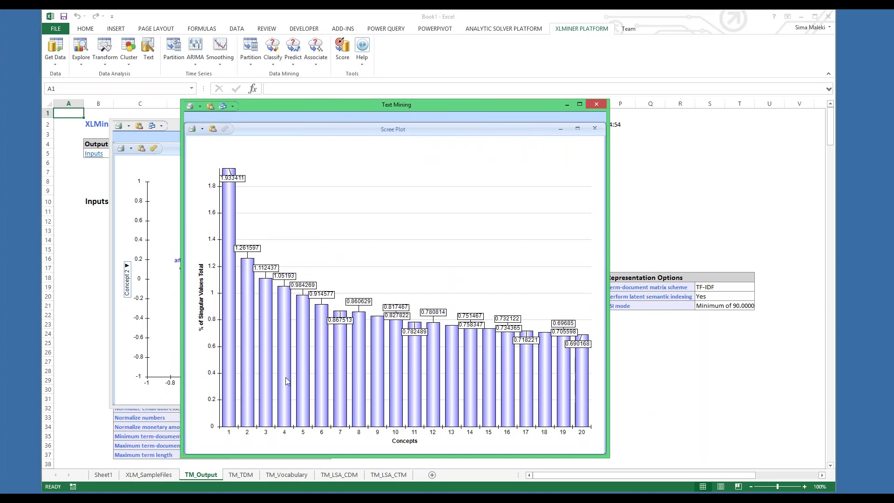
pyautogui.click(596, 104)
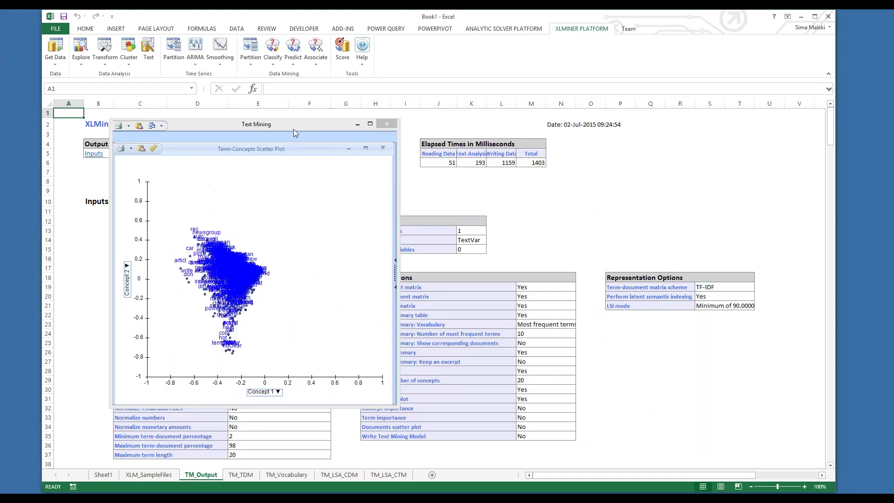
# - Enlarge the term-concepts scatter plot, plot Concept 14 on the x-axis, then close it
pyautogui.moveTo(290, 125); pyautogui.dragTo(514, 76)
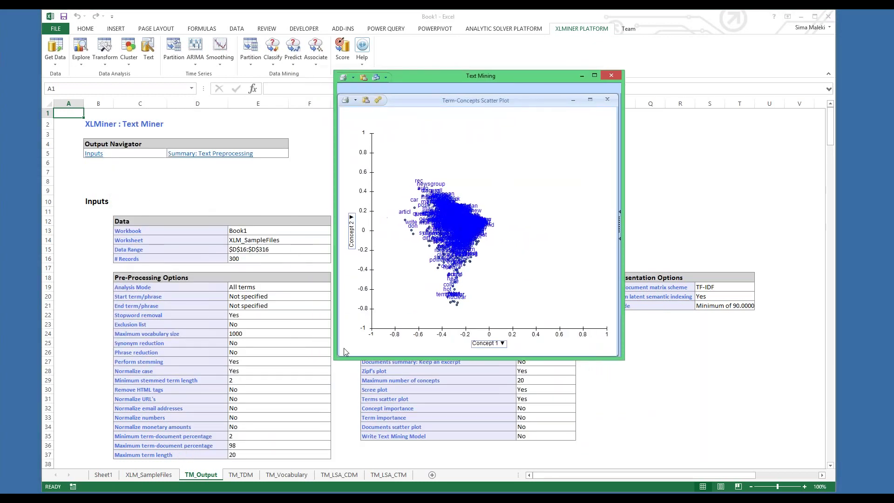
pyautogui.moveTo(334, 359); pyautogui.dragTo(142, 443)
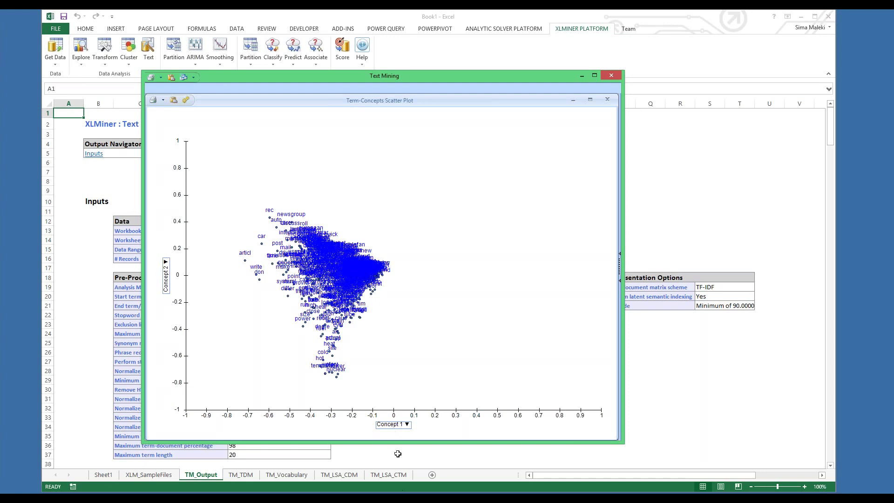
pyautogui.click(408, 425)
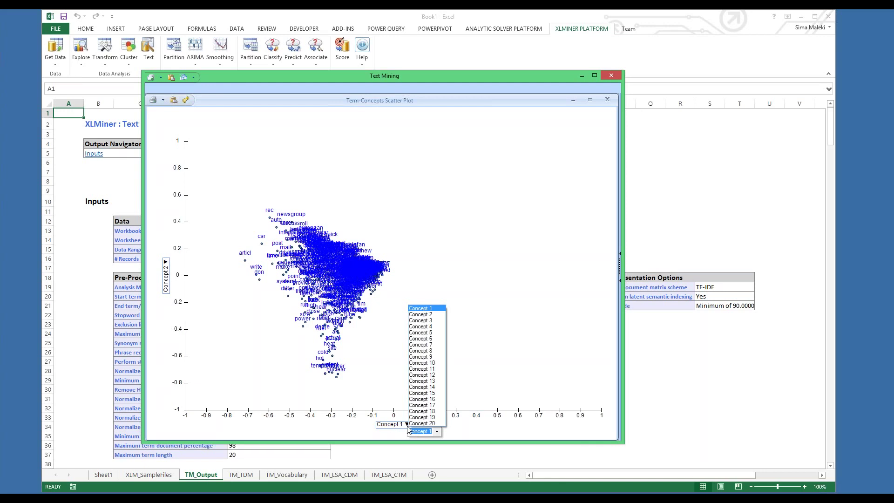
pyautogui.click(422, 387)
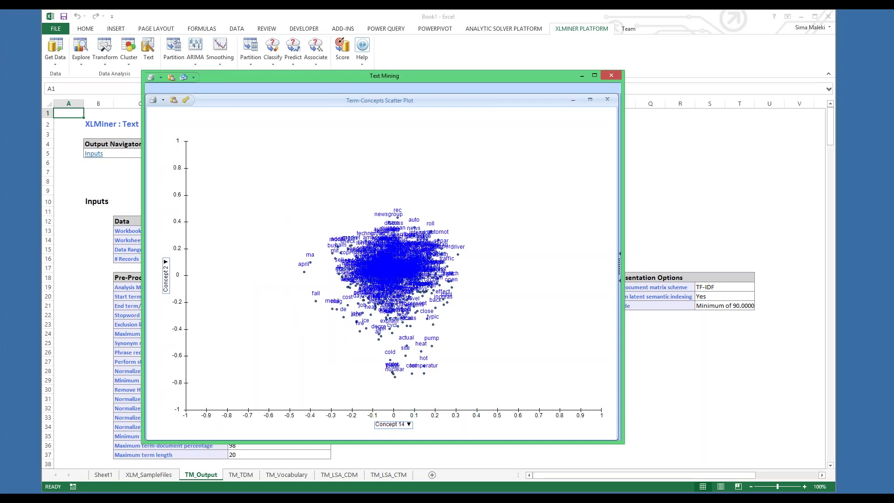
pyautogui.click(613, 75)
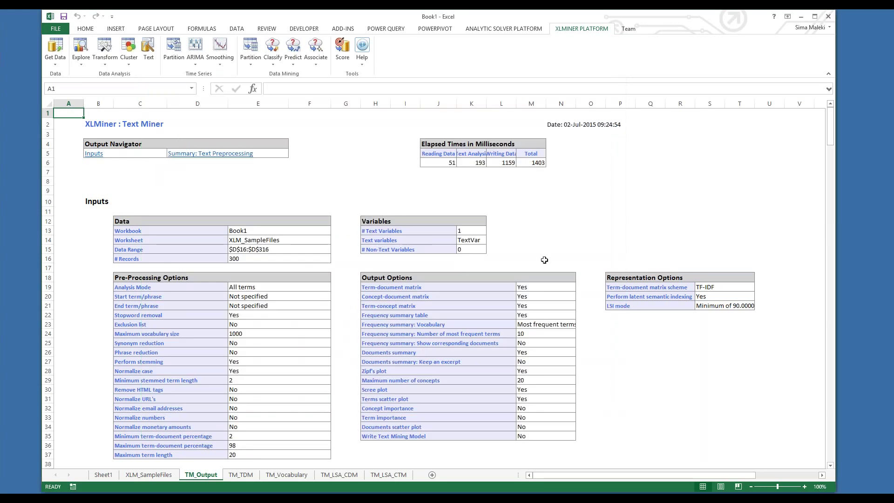
# - Inspect the TM_LSA_CDM concept-document matrix, selecting the Concept 1 header and document 101554
pyautogui.click(329, 476)
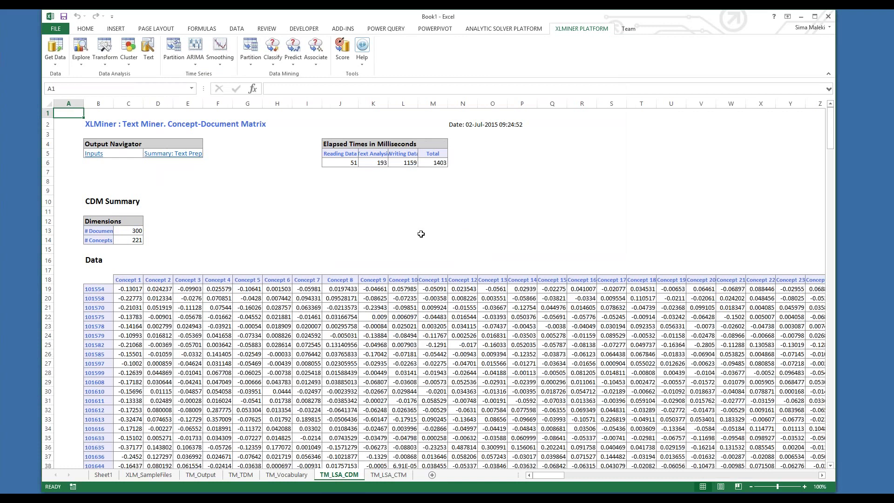
pyautogui.click(218, 124)
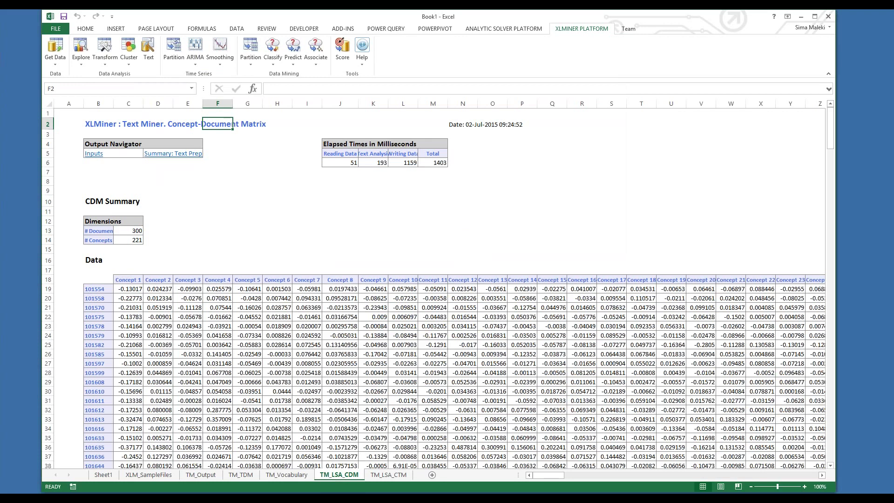
pyautogui.click(122, 281)
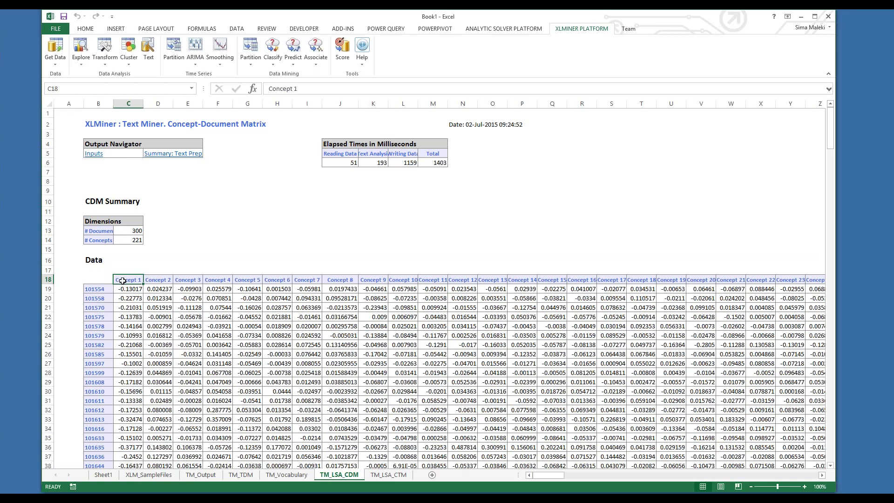
pyautogui.click(87, 291)
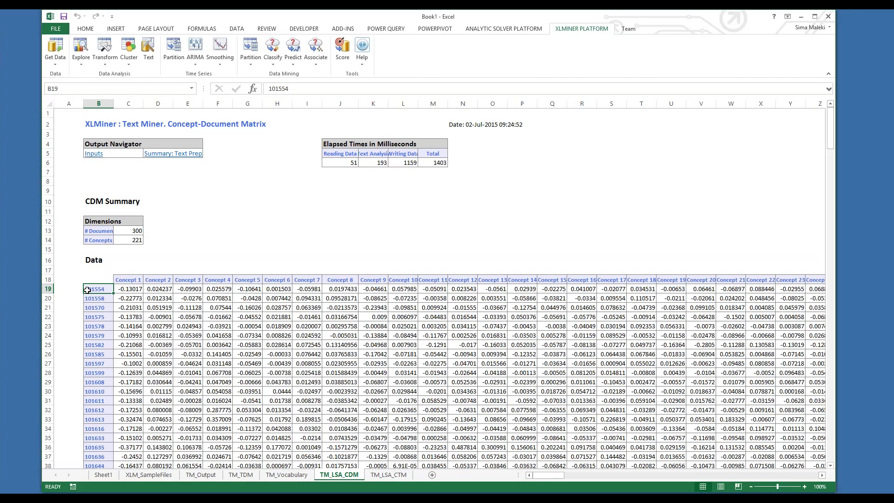
# - From the Book1 window, create a new blank workbook, Book2
pyautogui.click(2, 413)
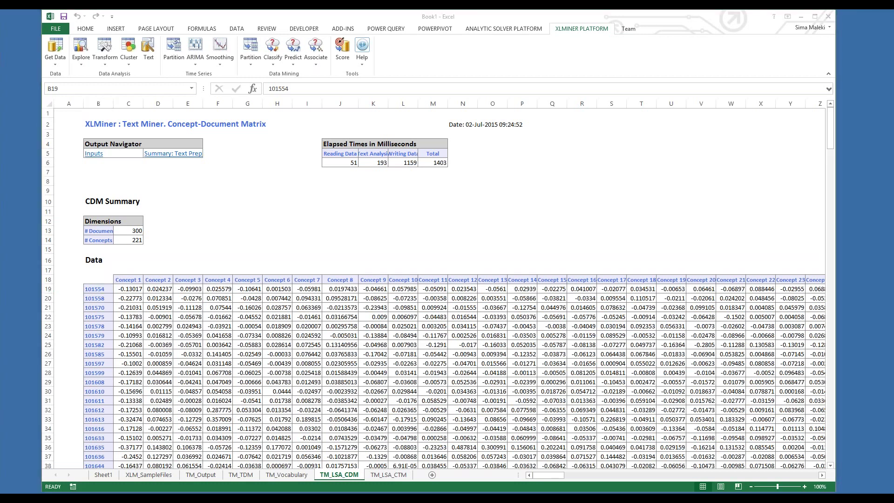
pyautogui.click(60, 450)
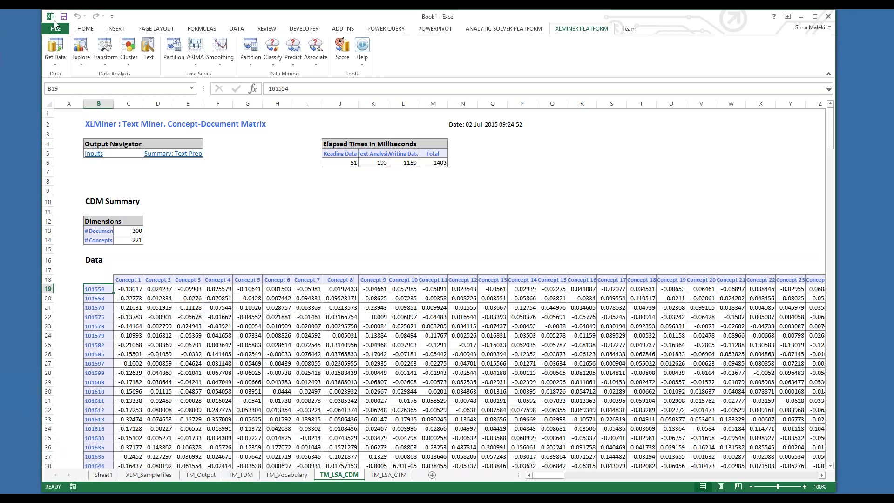
pyautogui.click(58, 29)
pyautogui.click(65, 70)
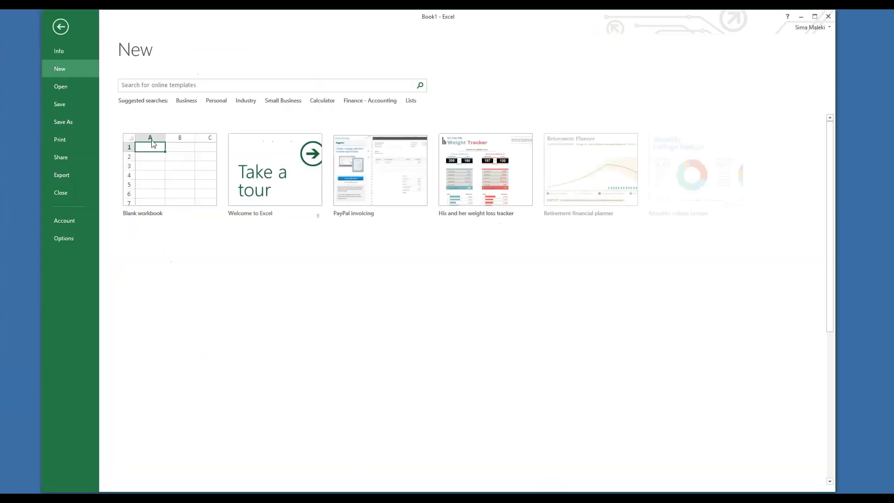
pyautogui.press('Escape')
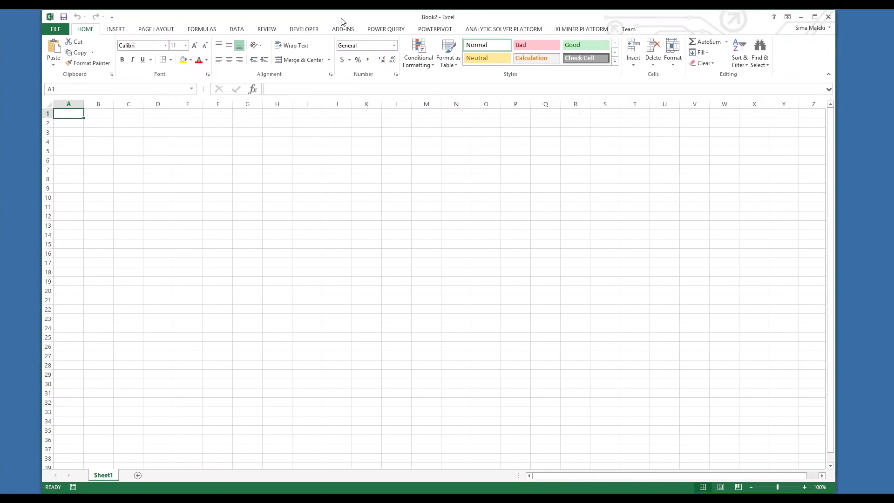
# - Open the Boston_Housing dataset from the XLMiner Help > Examples list
pyautogui.click(573, 27)
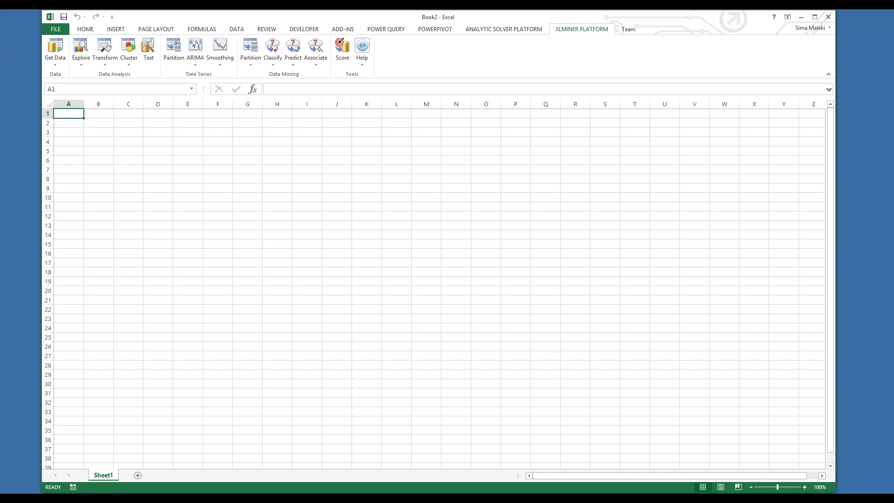
pyautogui.click(363, 54)
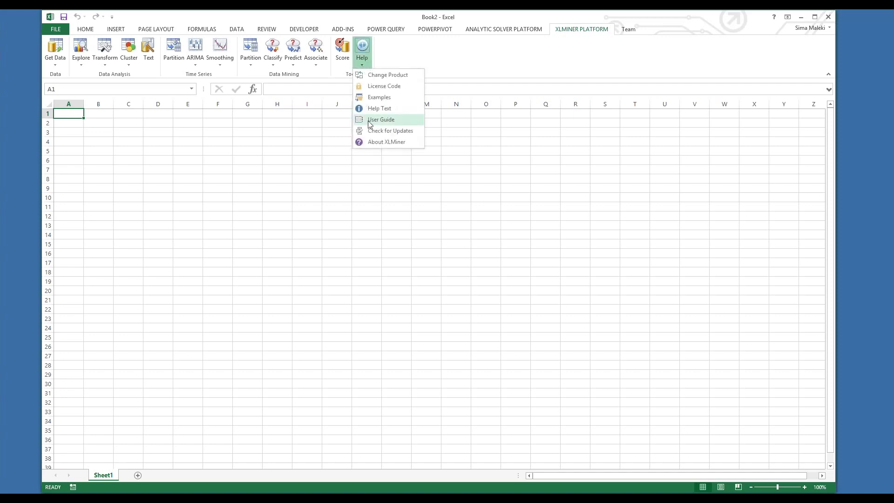
pyautogui.click(371, 99)
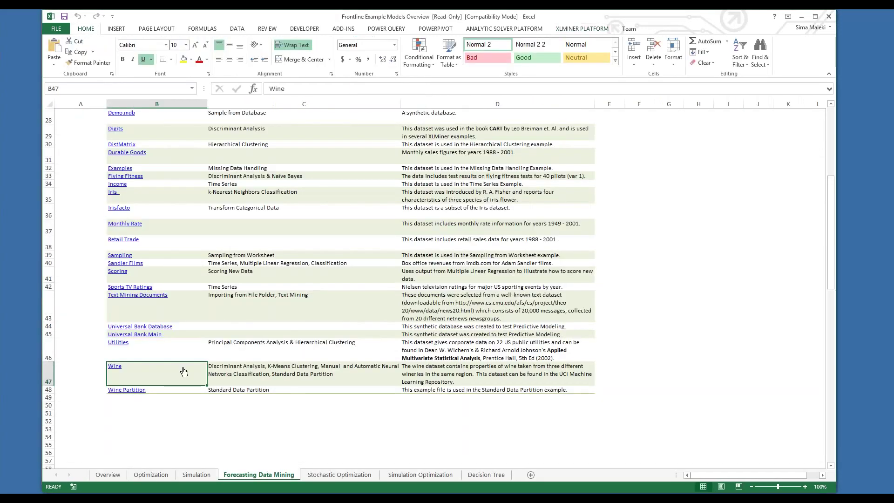
pyautogui.scroll(10, 184, 372)
pyautogui.click(129, 315)
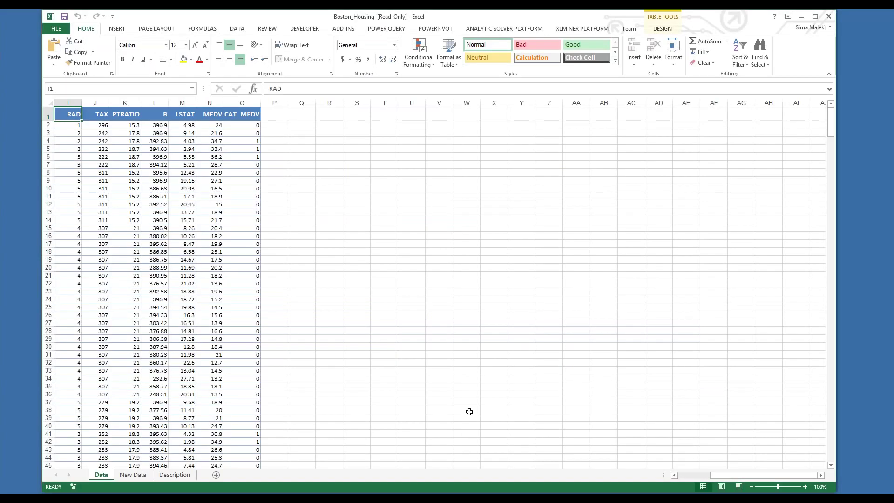
# - Return to column A, select the CAT. MEDV header, and show the XLMiner Platform ribbon
pyautogui.moveTo(749, 473); pyautogui.dragTo(720, 473)
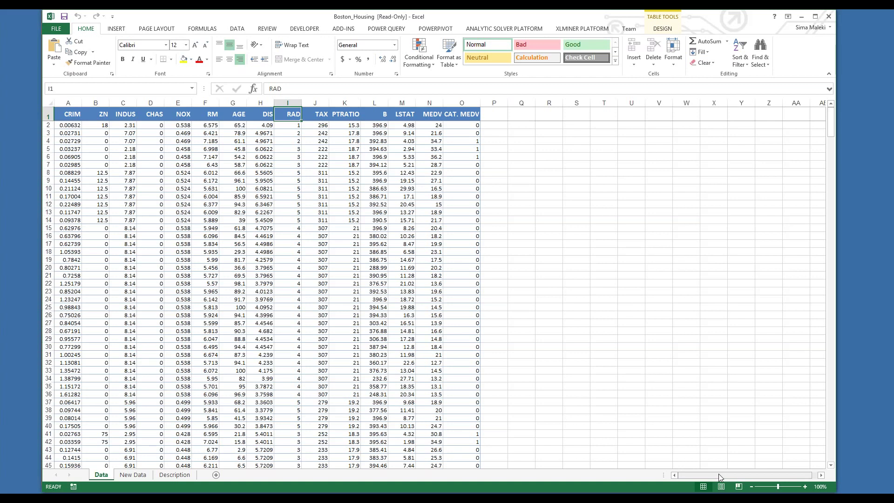
pyautogui.click(469, 117)
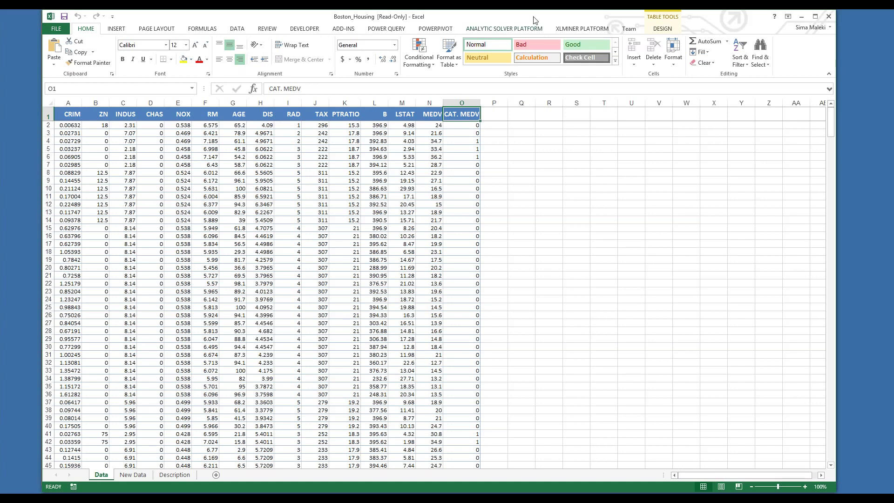
pyautogui.click(585, 29)
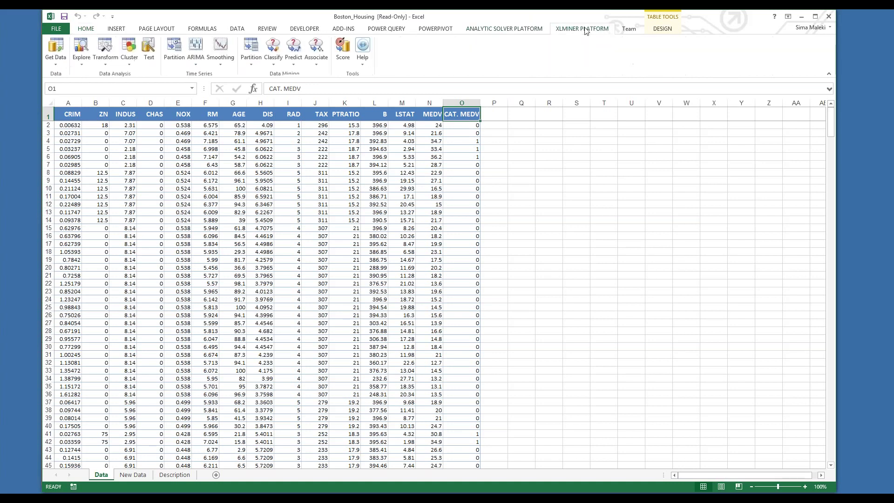
# - Start an Explore > Feature Selection analysis with CAT. MEDV as the output variable
pyautogui.click(86, 69)
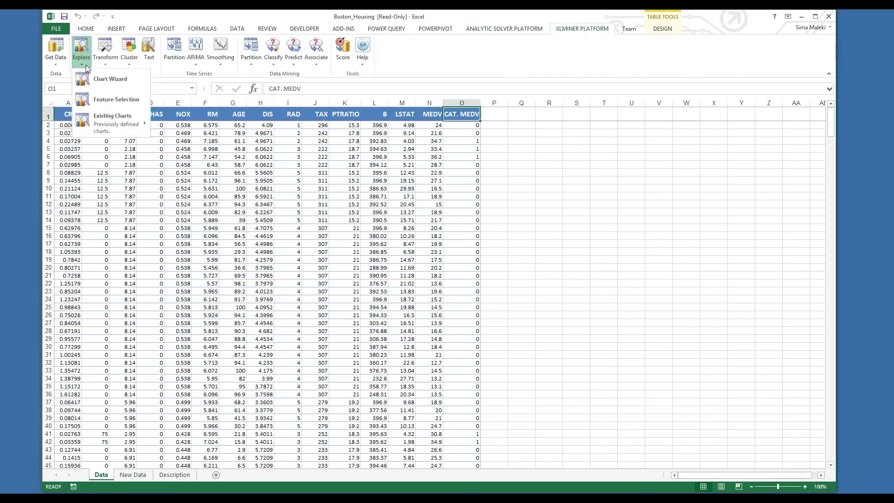
pyautogui.click(98, 97)
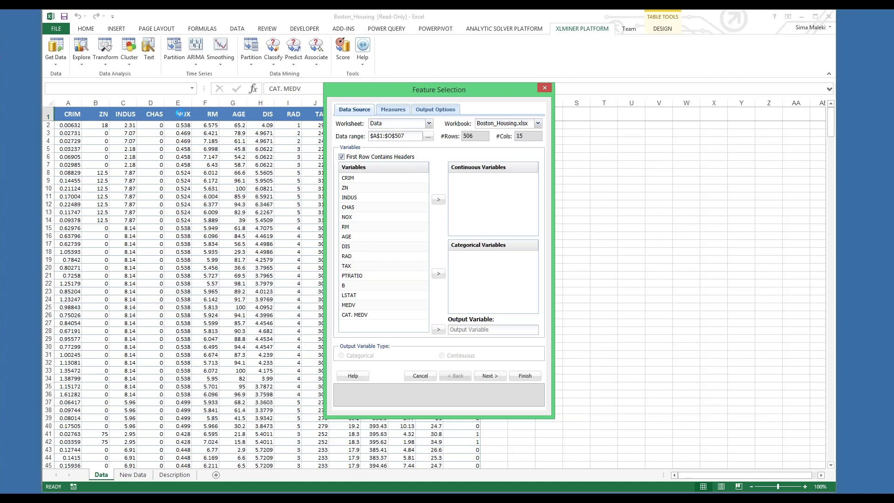
pyautogui.click(354, 315)
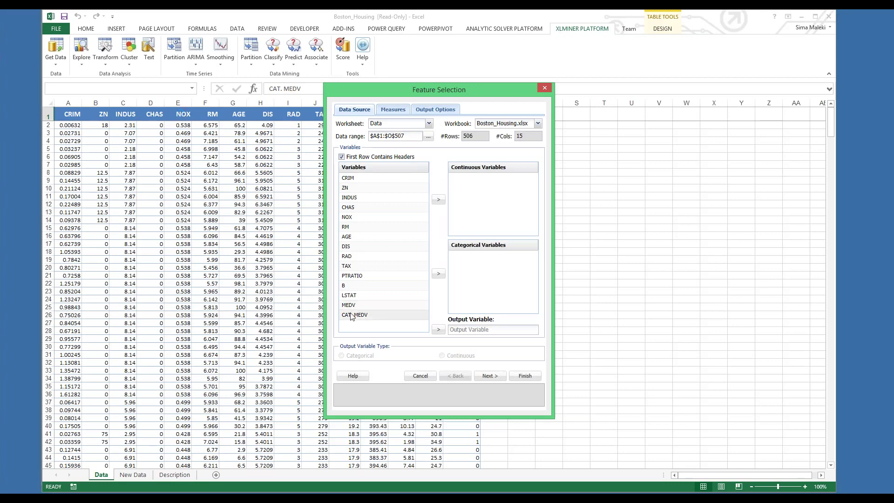
pyautogui.click(438, 330)
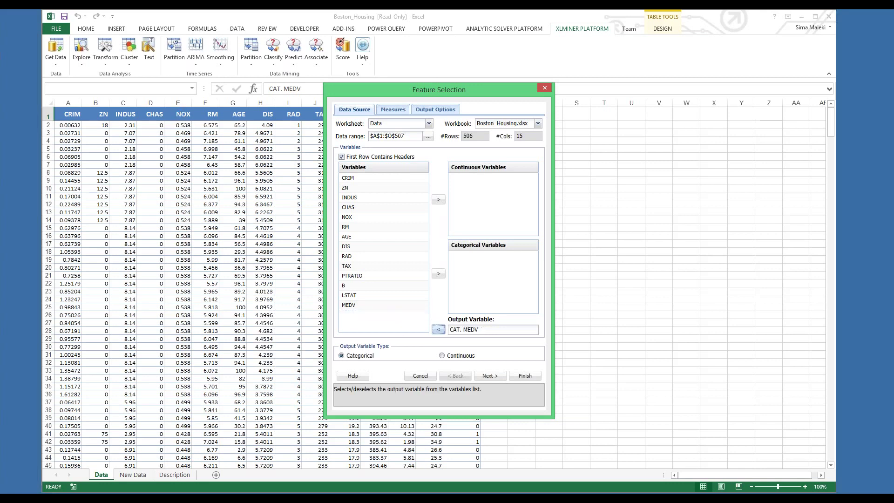
# - Add CRIM through LSTAT as continuous variables and continue to the measures
pyautogui.click(353, 179)
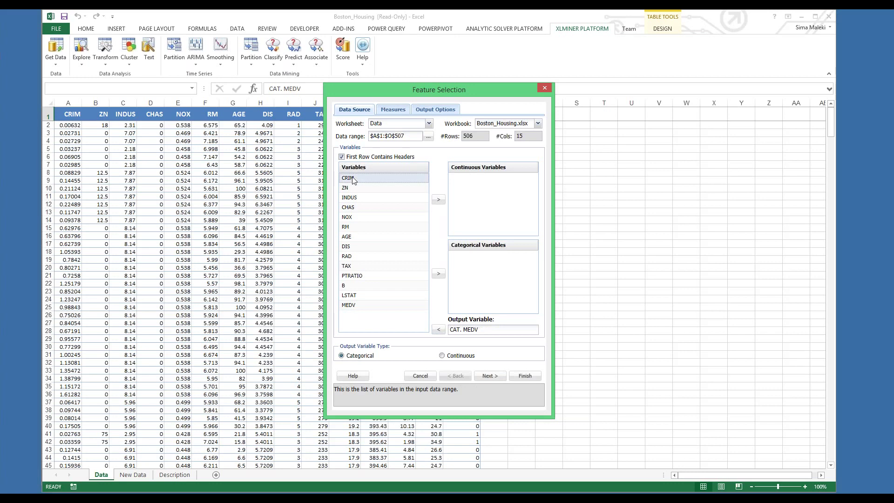
pyautogui.keyDown('shift'); pyautogui.click(357, 294); pyautogui.keyUp('shift')
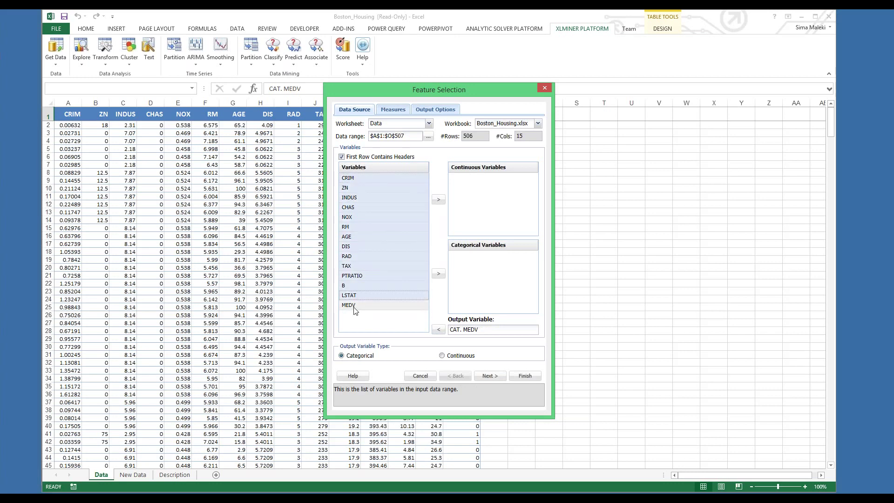
pyautogui.click(439, 200)
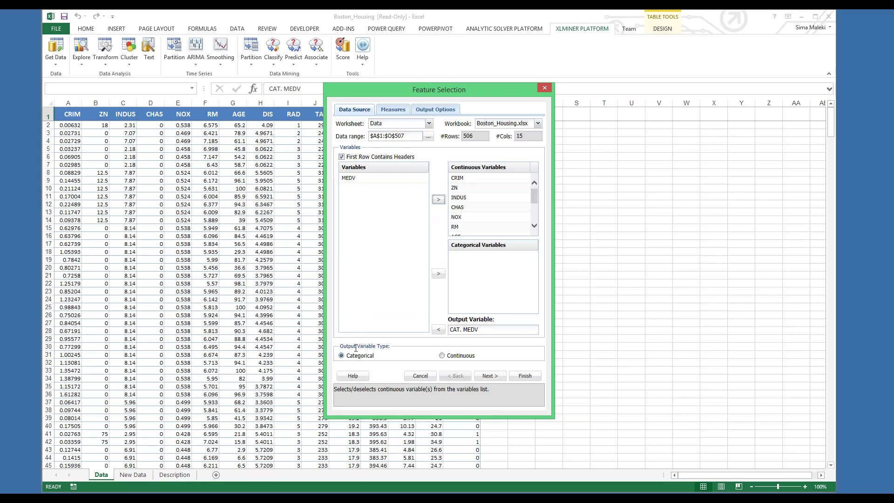
pyautogui.moveTo(341, 347); pyautogui.dragTo(390, 347)
pyautogui.click(490, 376)
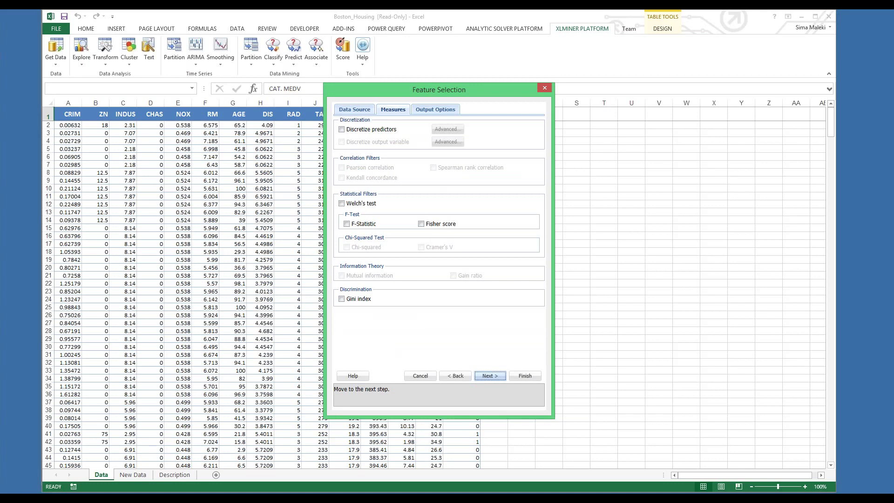
# - Check Welch's test, F-Statistic, Fisher score and Gini index, then continue to output options
pyautogui.click(342, 204)
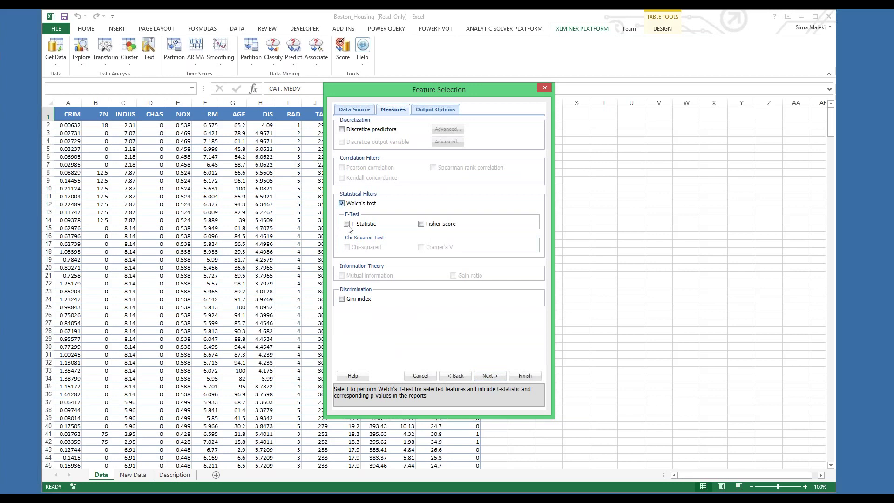
pyautogui.click(348, 225)
pyautogui.click(421, 224)
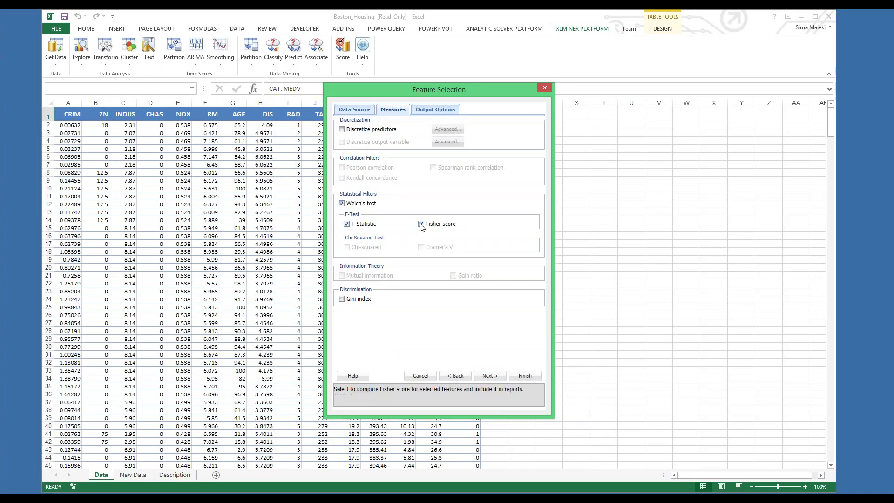
pyautogui.click(343, 300)
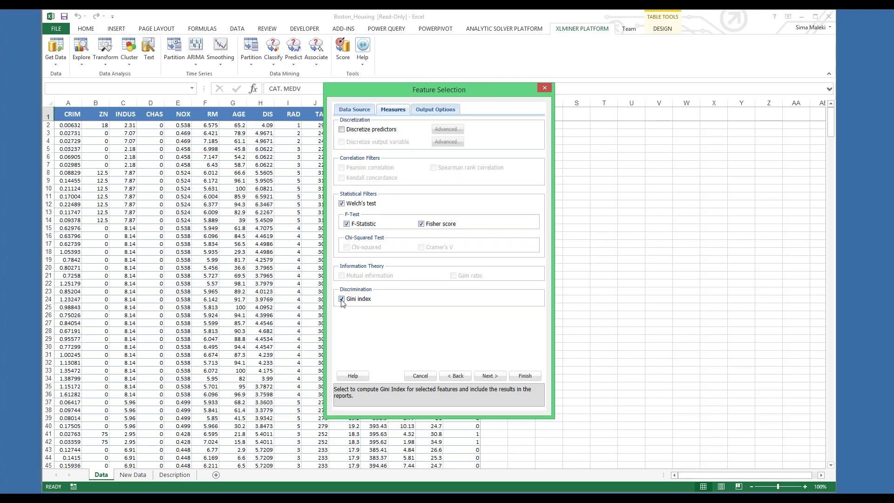
pyautogui.click(424, 110)
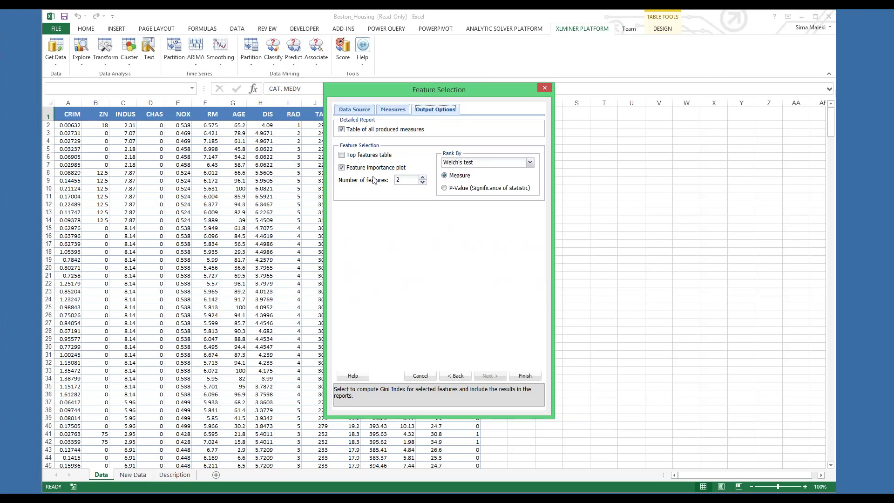
# - Set Number of features to 5, keep Rank By Welch's test, and finish the analysis
pyautogui.click(423, 178)
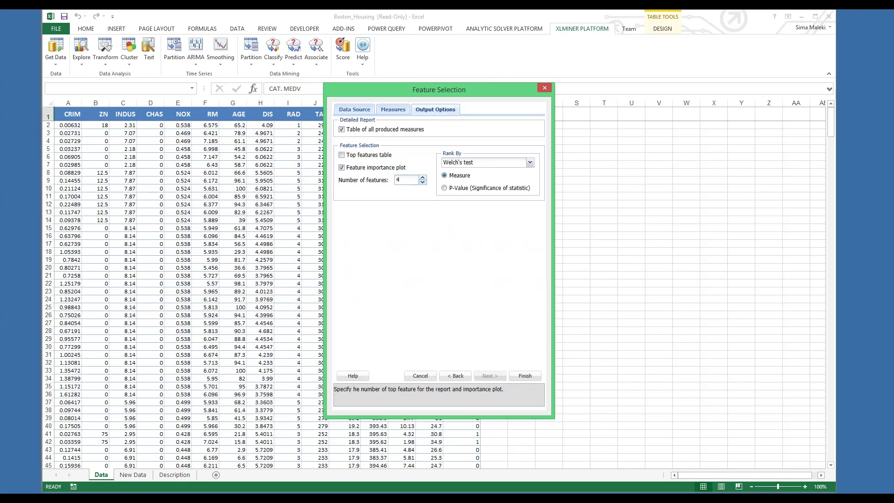
pyautogui.click(423, 178)
pyautogui.click(531, 162)
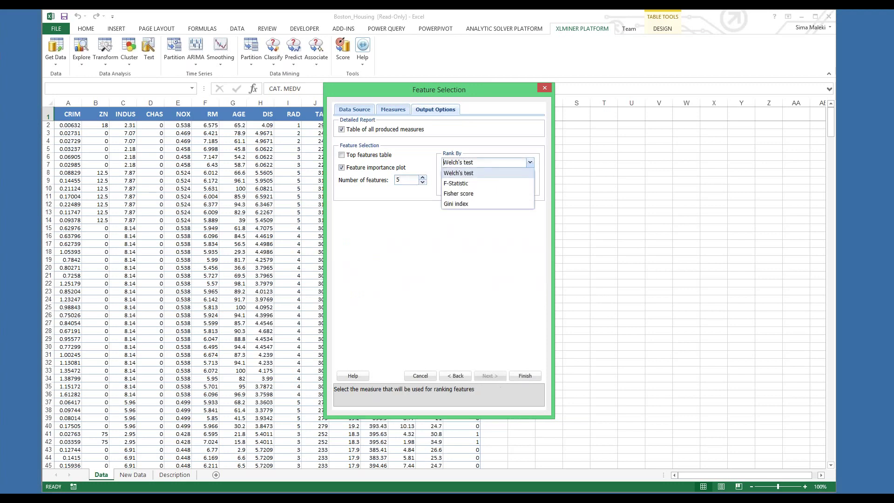
pyautogui.click(531, 163)
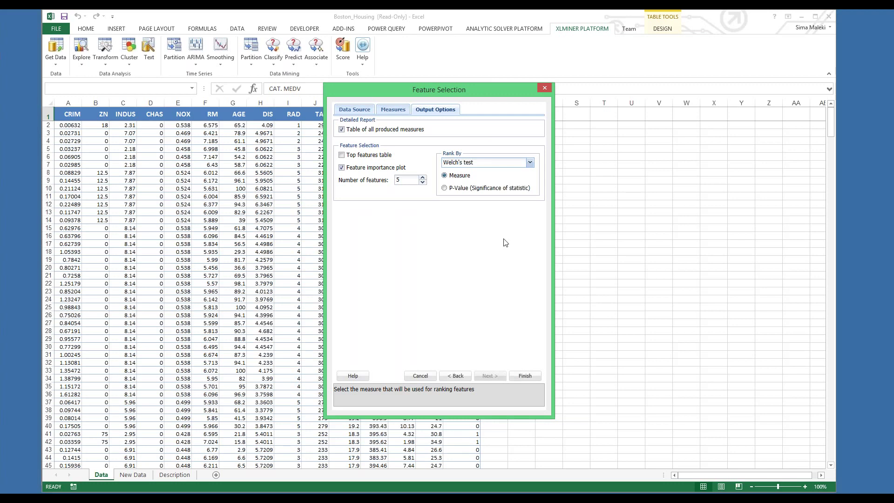
pyautogui.click(525, 376)
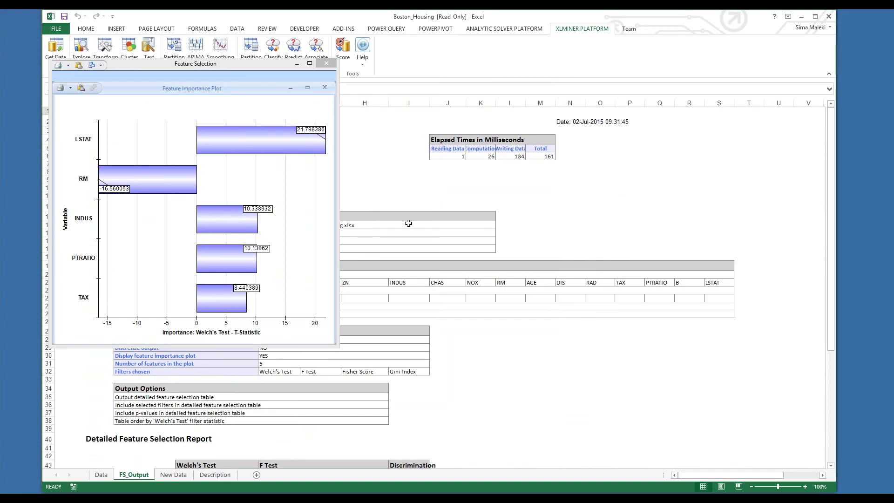
# - Center and enlarge the Feature Importance Plot window, then close it
pyautogui.moveTo(197, 66); pyautogui.dragTo(455, 88)
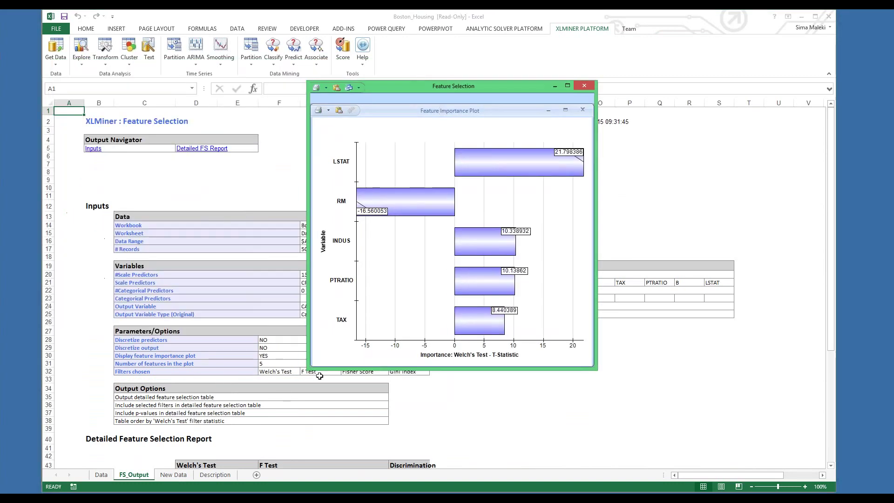
pyautogui.moveTo(308, 370); pyautogui.dragTo(219, 385)
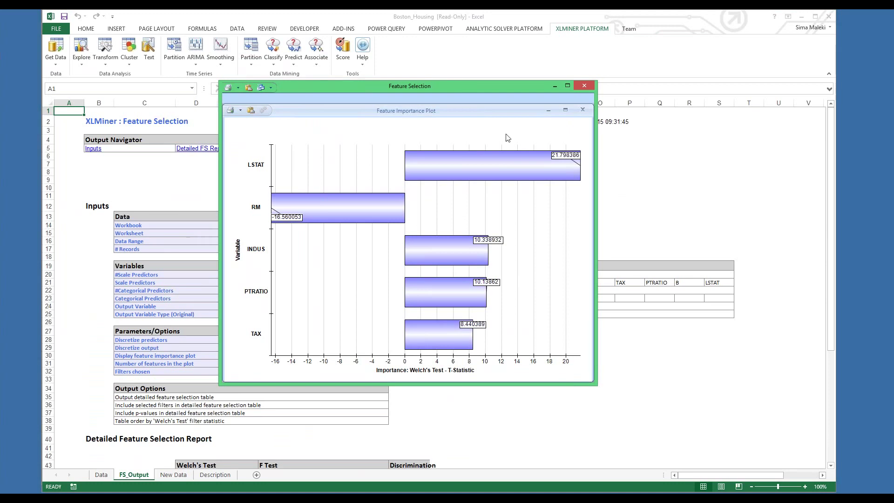
pyautogui.click(585, 87)
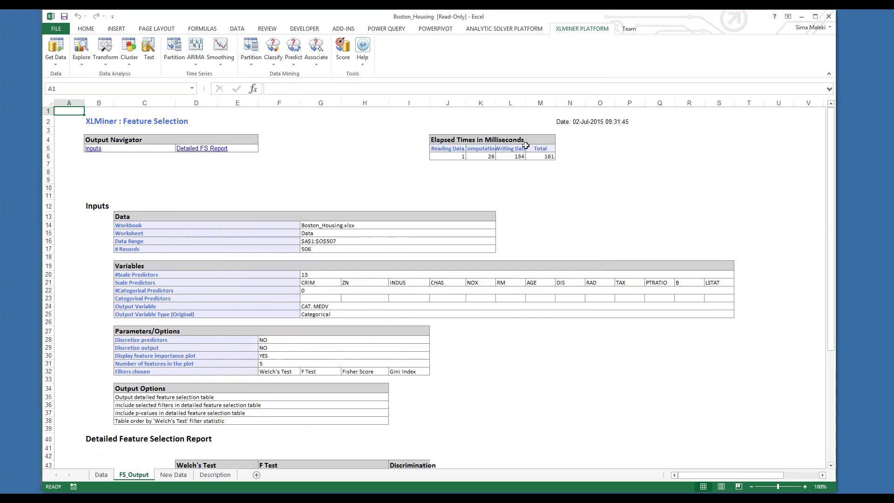
# - In the Detailed FS Report, check T-statistics for LSTAT (21.7984), RM (-16.5601), INDUS (10.3389)
pyautogui.click(204, 152)
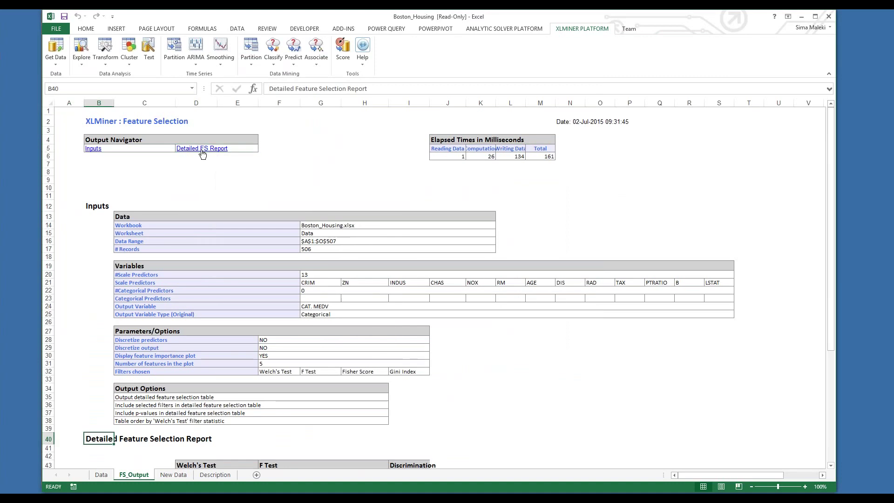
pyautogui.scroll(-3, 272, 219)
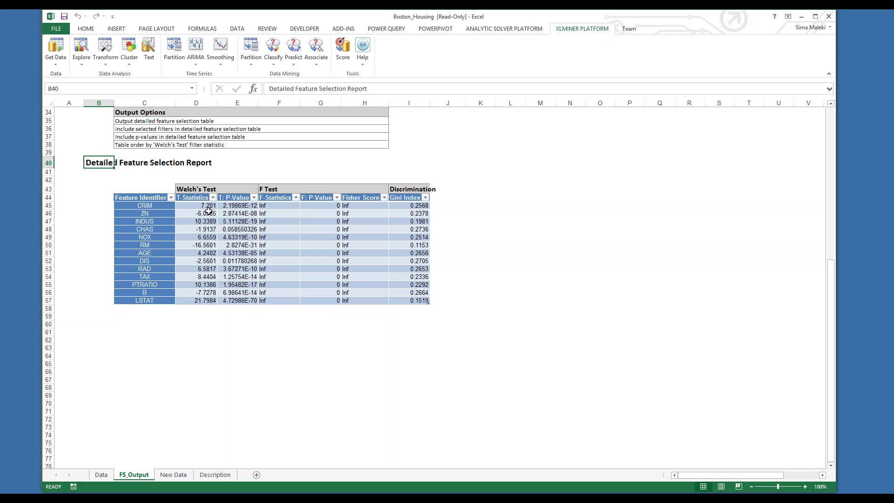
pyautogui.click(196, 301)
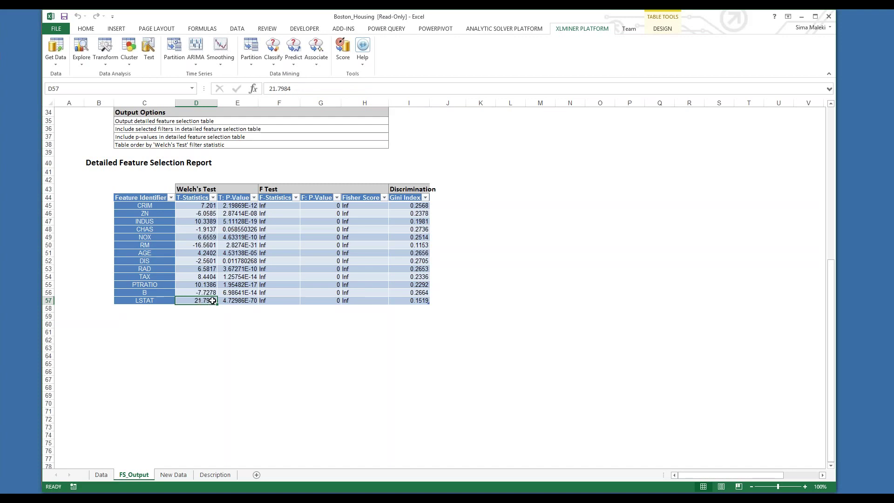
pyautogui.click(199, 245)
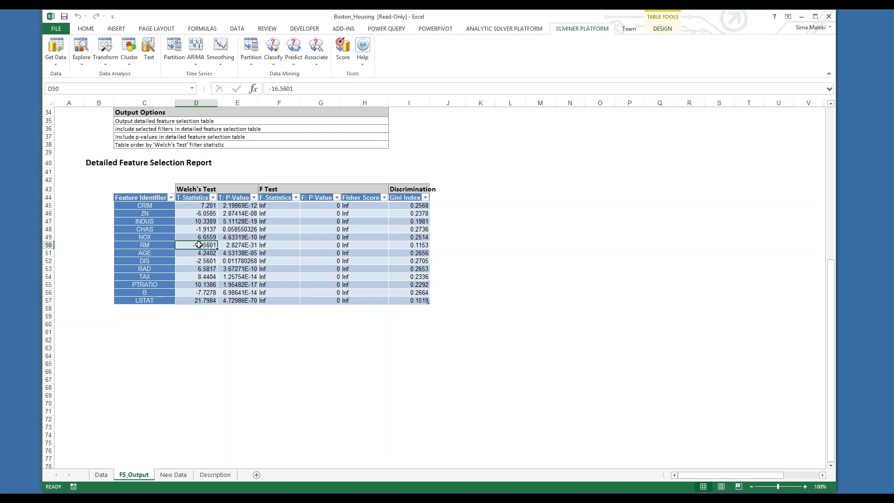
pyautogui.click(204, 223)
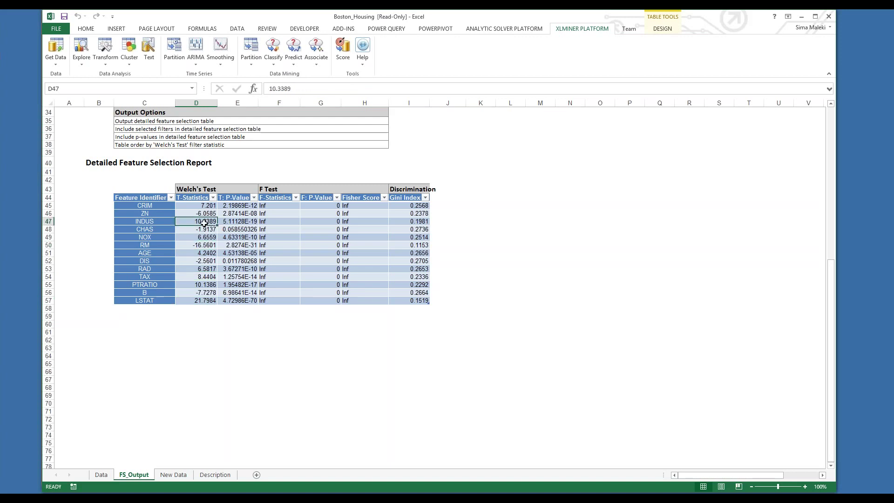
# - Check PTRATIO and TAX T-statistics, sort ascending by Gini Index, then locate PTRATIO and TAX
pyautogui.click(197, 284)
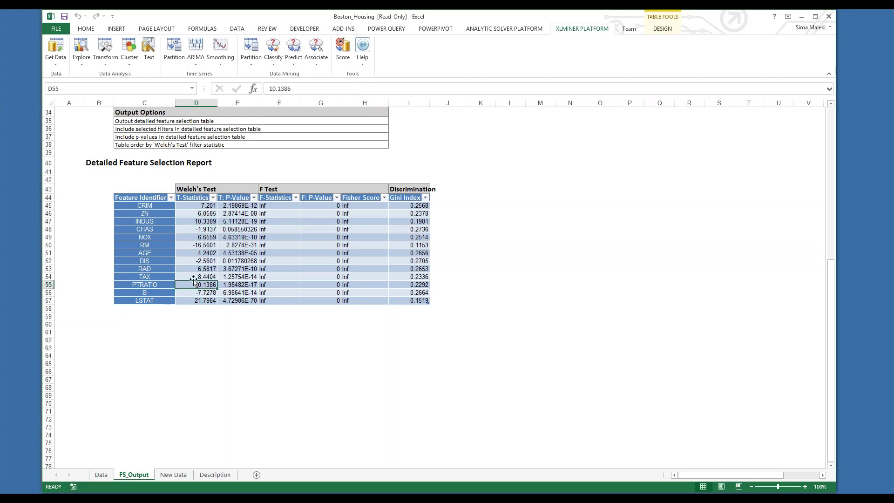
pyautogui.press('Up')
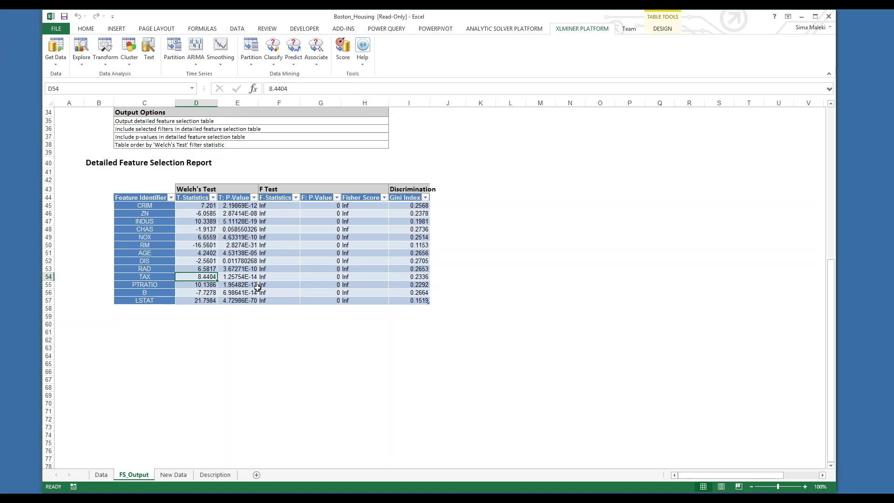
pyautogui.click(425, 198)
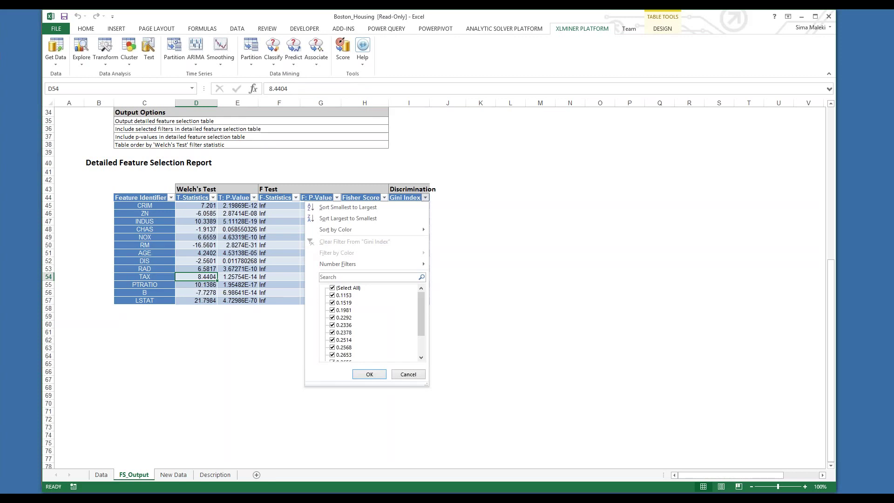
pyautogui.click(420, 205)
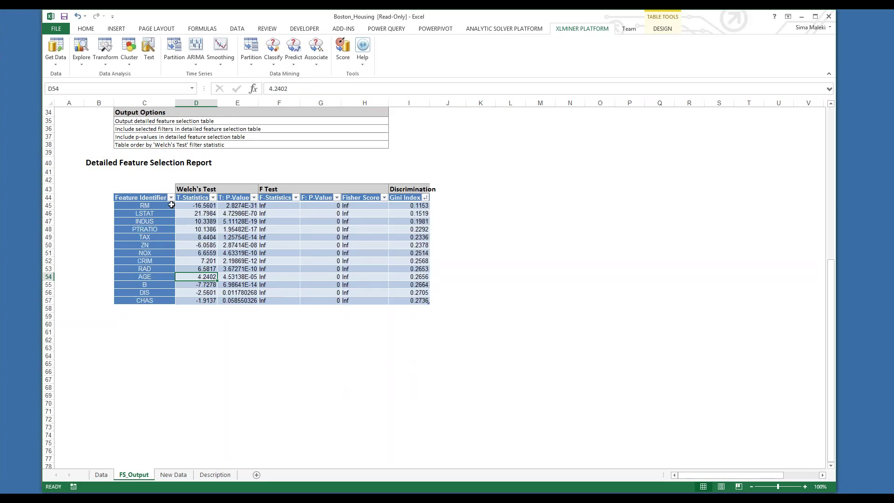
pyautogui.click(159, 229)
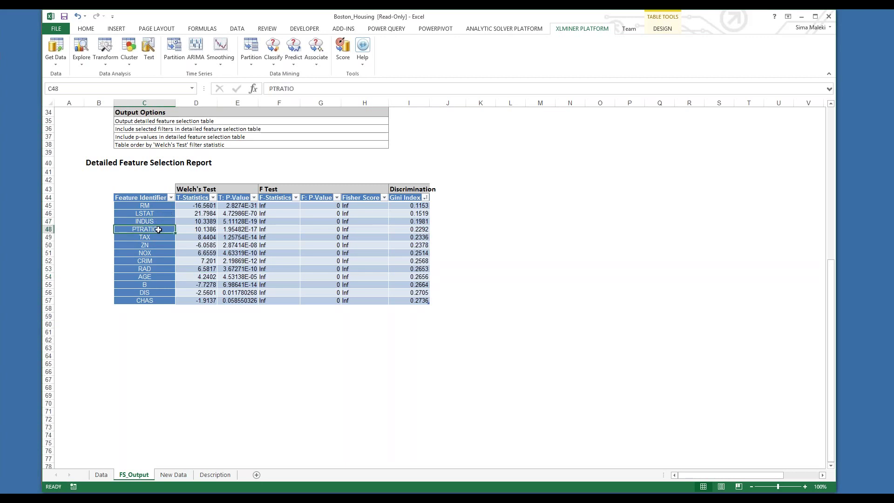
pyautogui.press('Down')
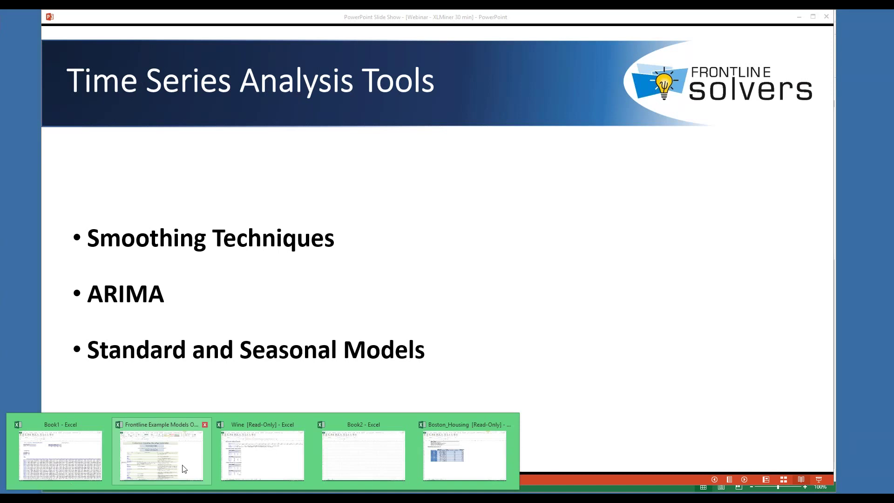
# - Open the Airpass example, inspect the first monthly counts from Jan-49, and show XLMiner tools
pyautogui.click(162, 454)
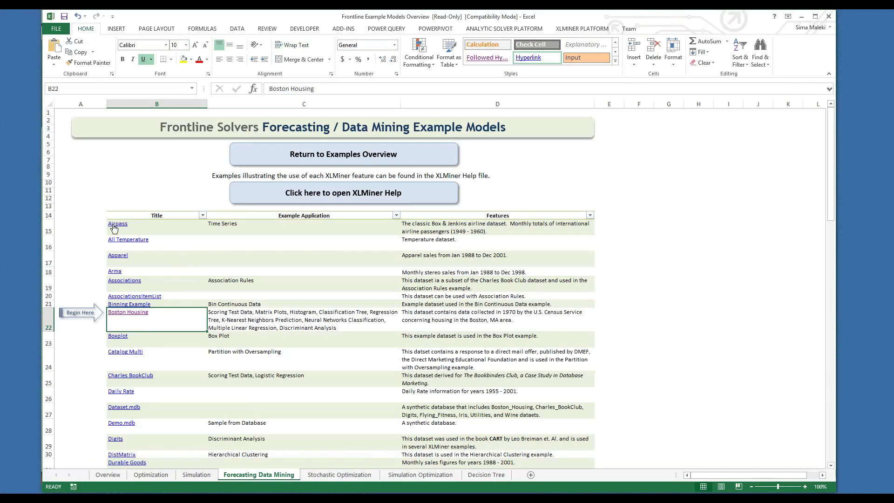
pyautogui.click(114, 228)
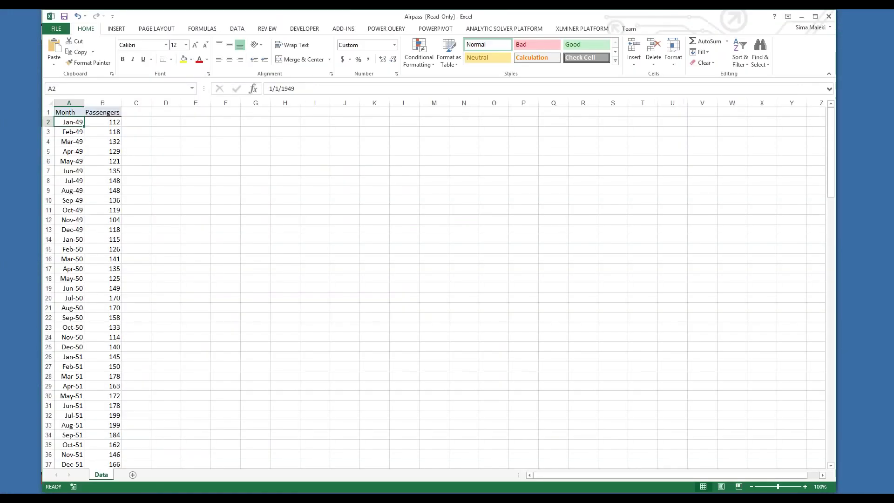
pyautogui.keyDown('ctrl'); pyautogui.scroll(3, 434, 285); pyautogui.keyUp('ctrl')
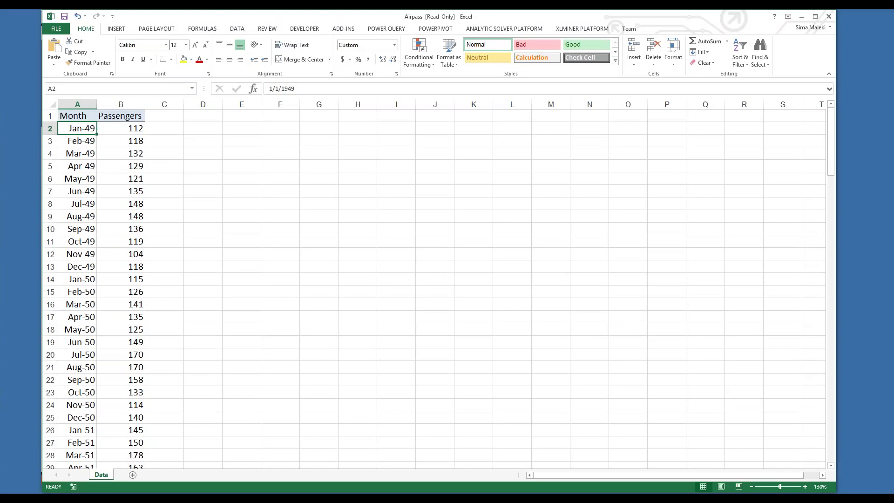
pyautogui.click(122, 145)
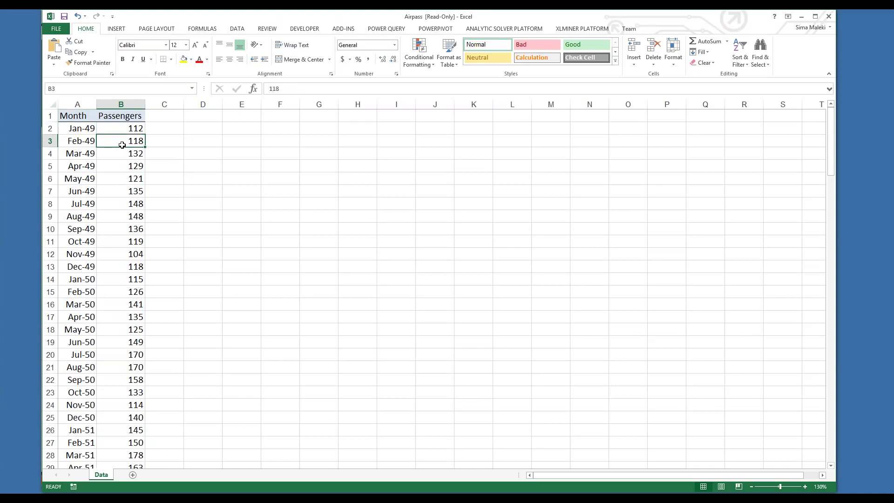
pyautogui.click(90, 132)
pyautogui.press('Down')
pyautogui.press('Down')
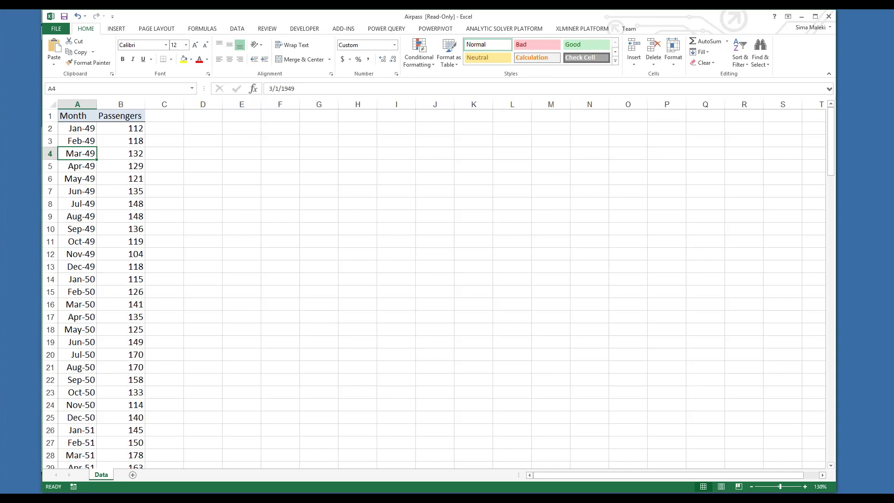
pyautogui.click(582, 31)
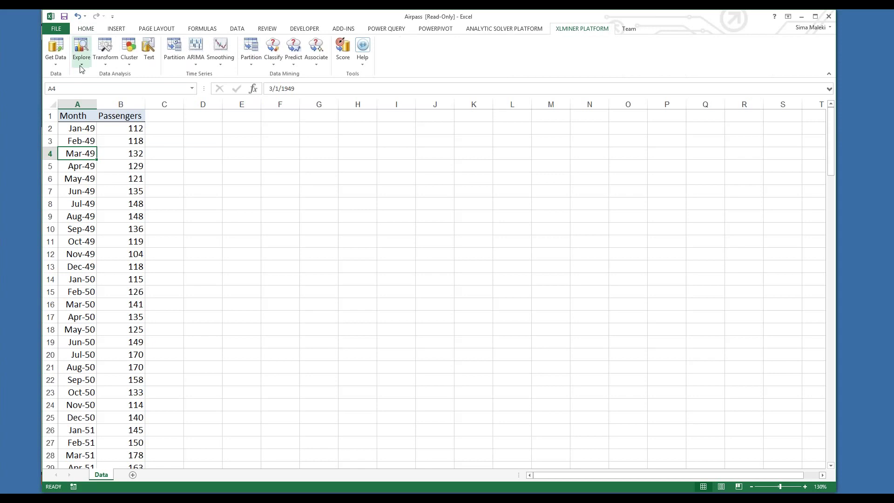
# - Build a line chart of Passengers with Month on the horizontal axis in XLMiner's Chart Wizard
pyautogui.click(81, 48)
pyautogui.click(110, 79)
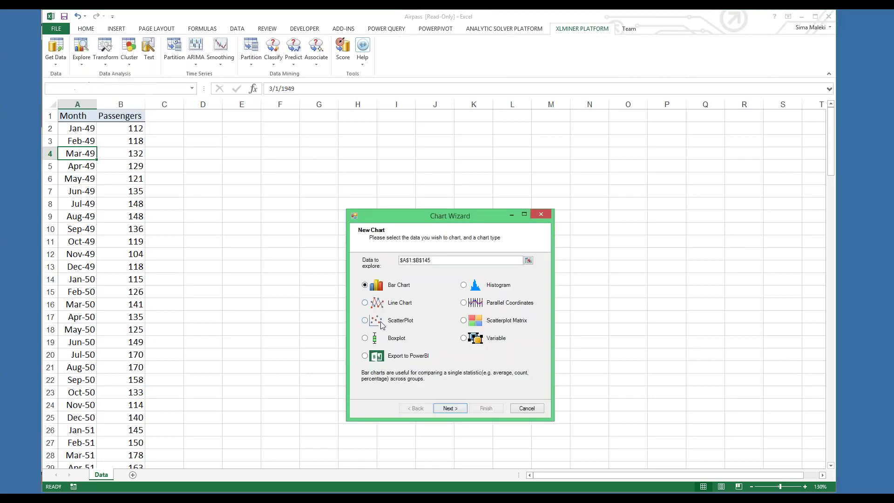
pyautogui.click(365, 304)
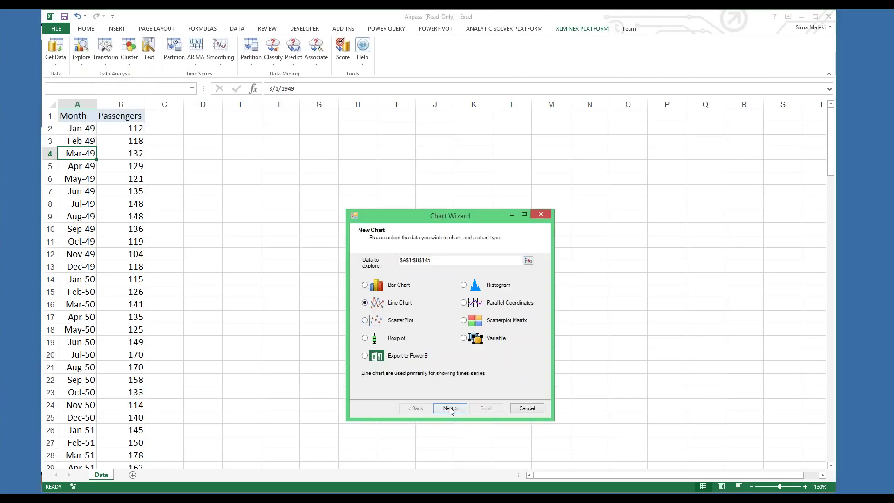
pyautogui.click(450, 408)
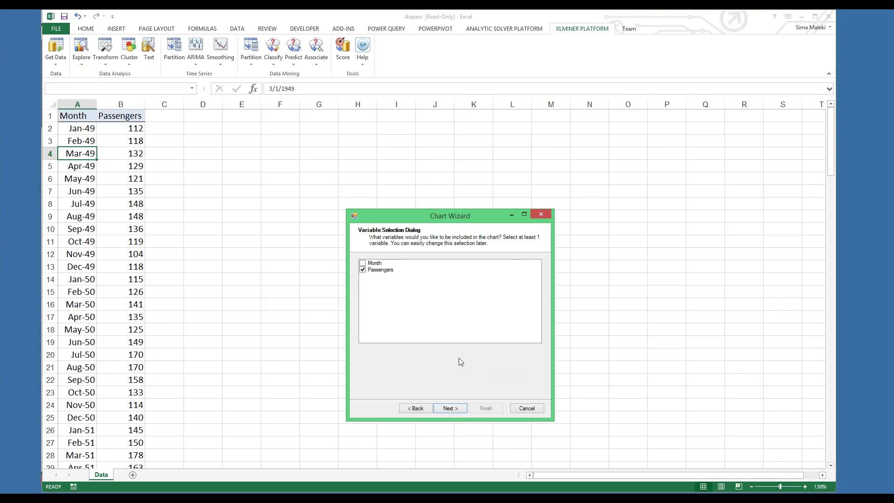
pyautogui.click(460, 408)
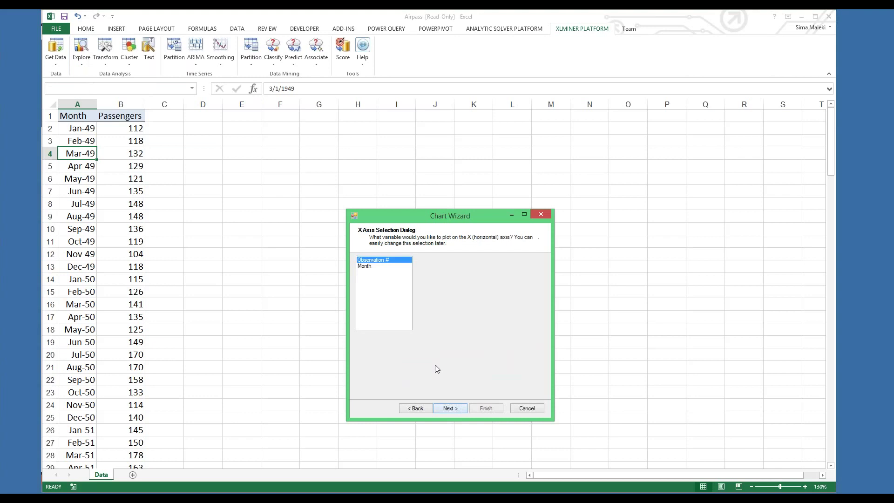
pyautogui.click(368, 266)
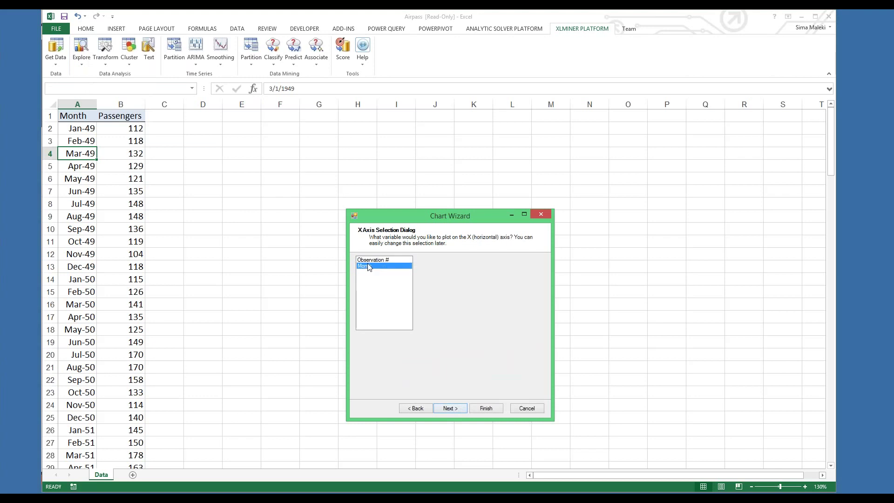
pyautogui.click(481, 411)
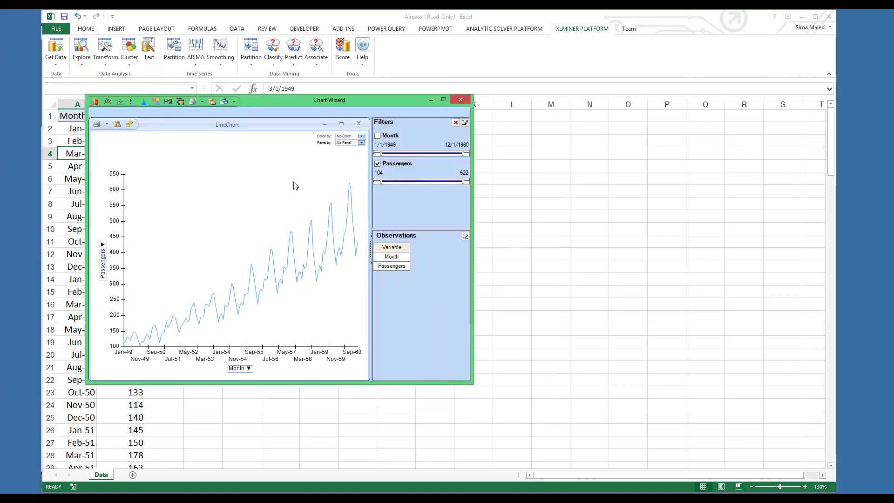
# - Move and enlarge the chart window, then discard the chart unsaved and select cell B13
pyautogui.moveTo(260, 104); pyautogui.dragTo(462, 102)
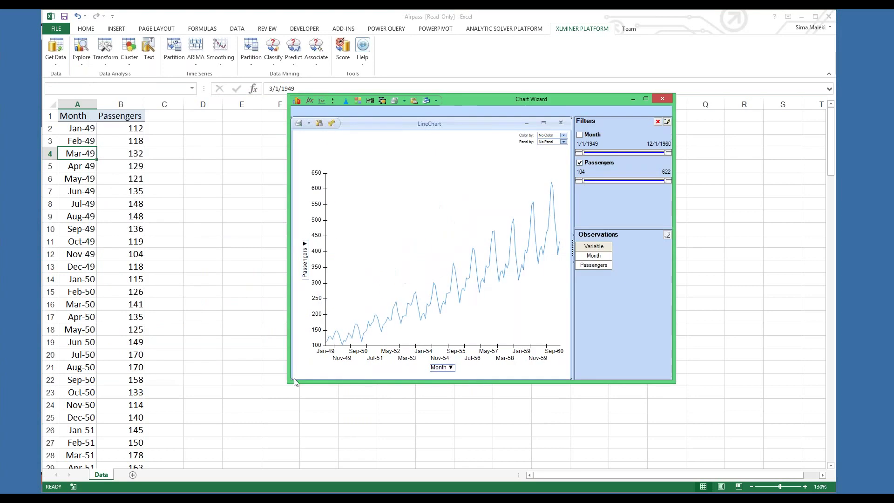
pyautogui.moveTo(287, 383); pyautogui.dragTo(179, 437)
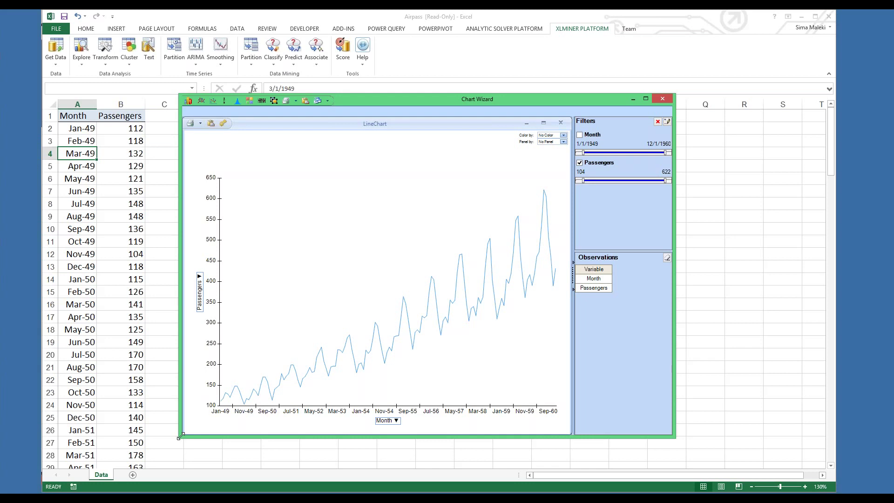
pyautogui.click(661, 98)
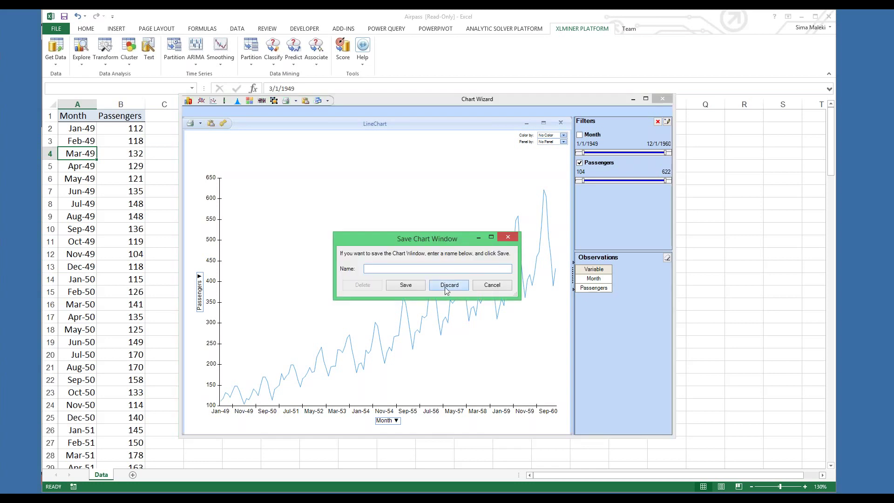
pyautogui.click(449, 288)
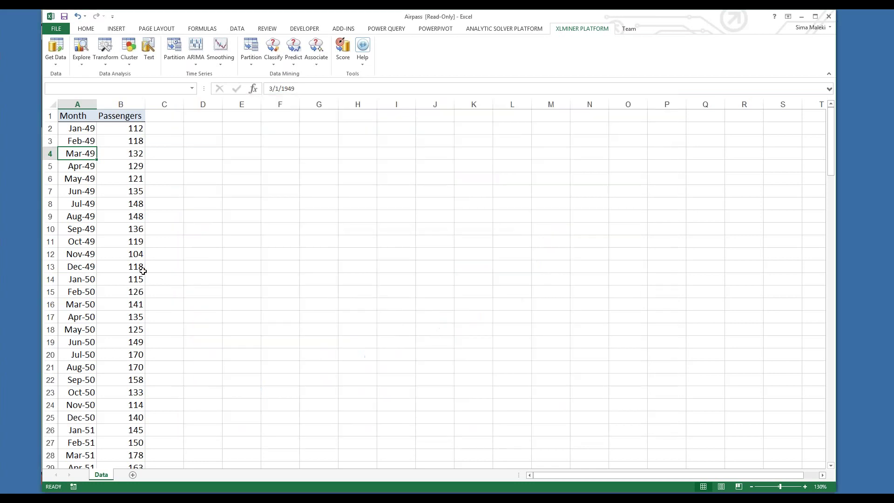
pyautogui.click(108, 263)
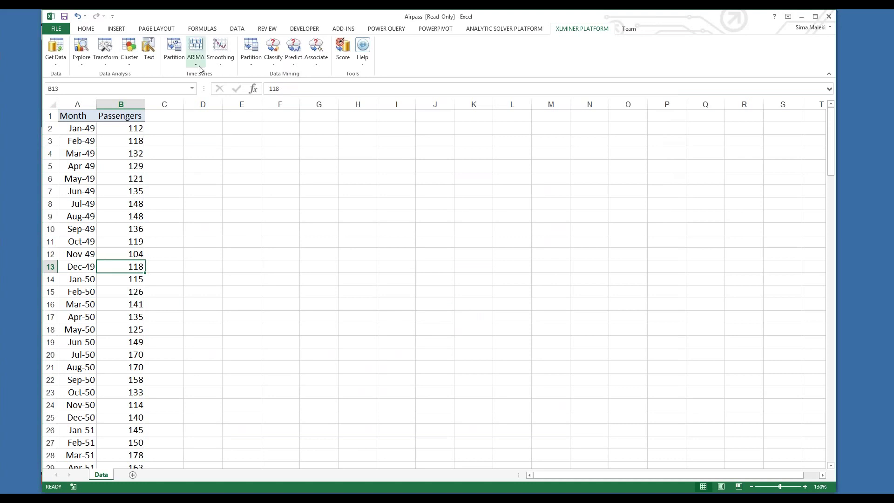
# - Run Time Series Partition with Month as time variable and Passengers as the partitioned variable
pyautogui.click(174, 52)
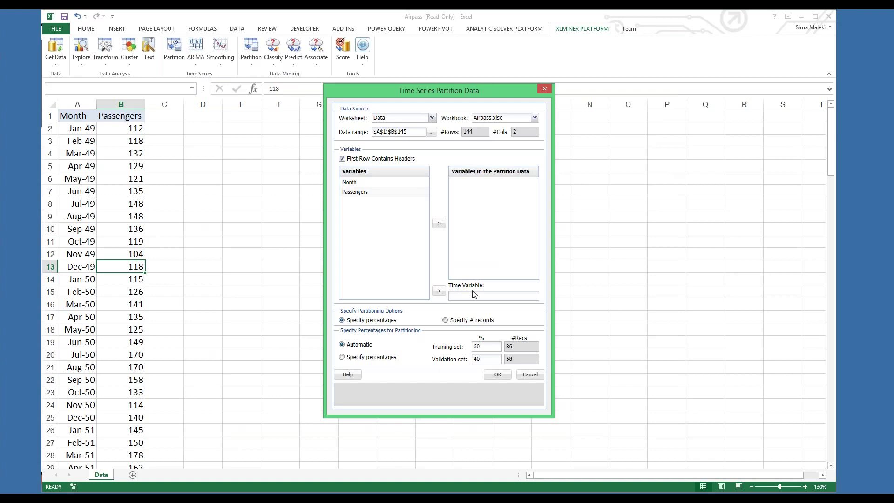
pyautogui.click(354, 182)
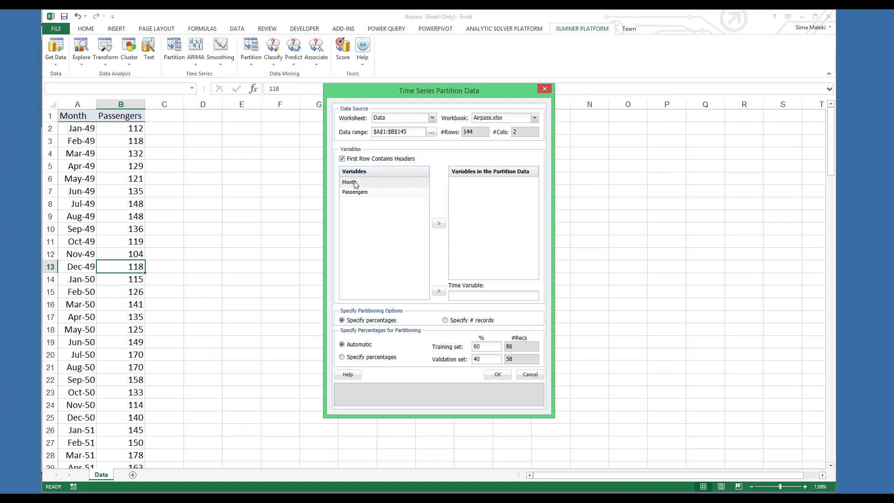
pyautogui.click(439, 291)
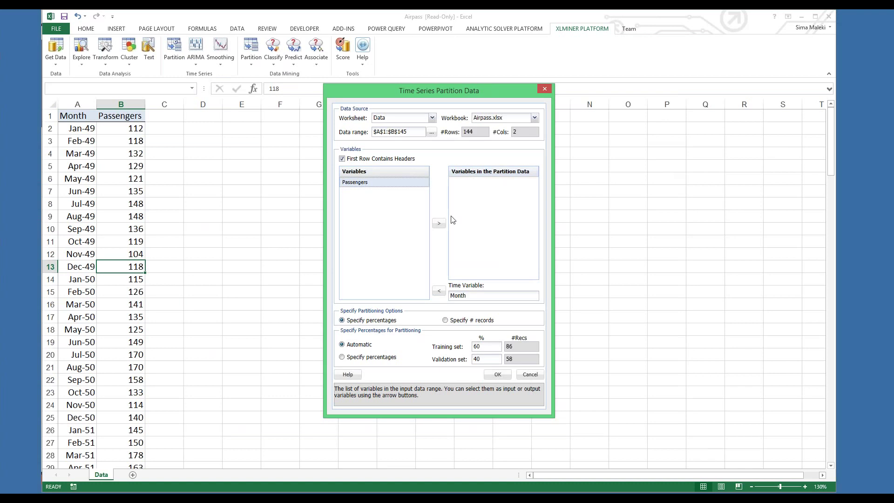
pyautogui.click(439, 223)
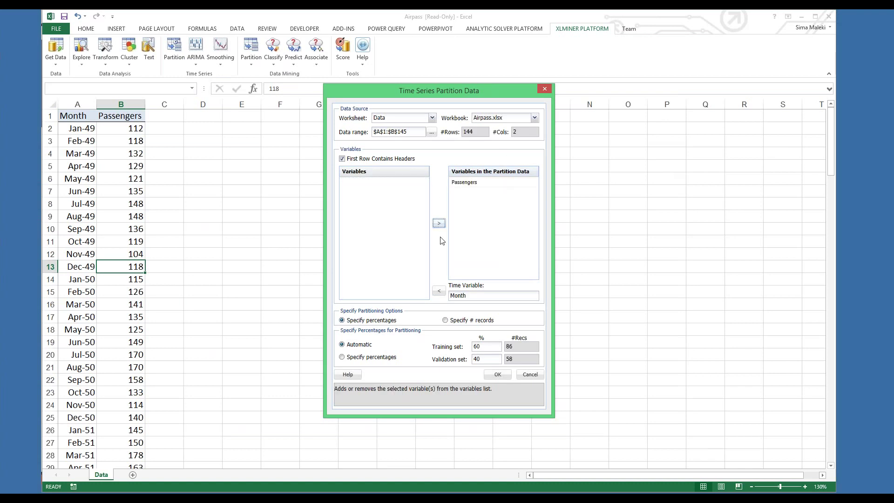
pyautogui.click(497, 374)
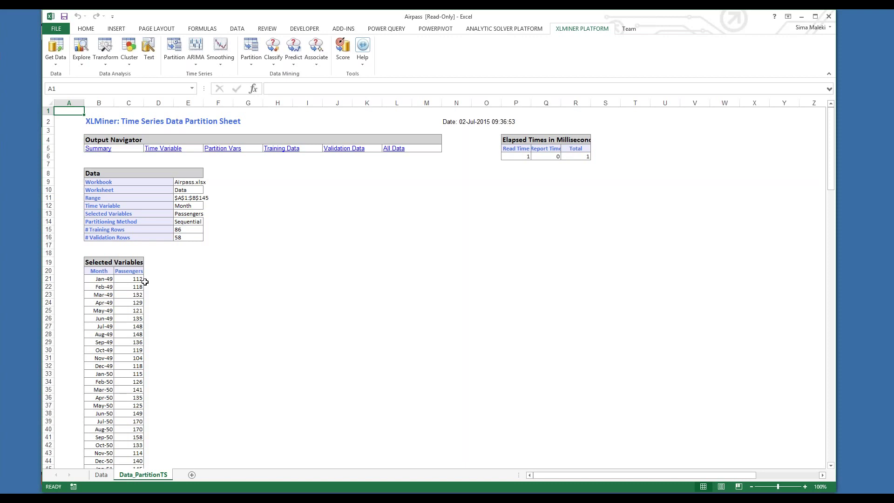
# - From cell C33 on Data_PartitionTS, show the Holt-Winters submenu under Smoothing
pyautogui.click(122, 373)
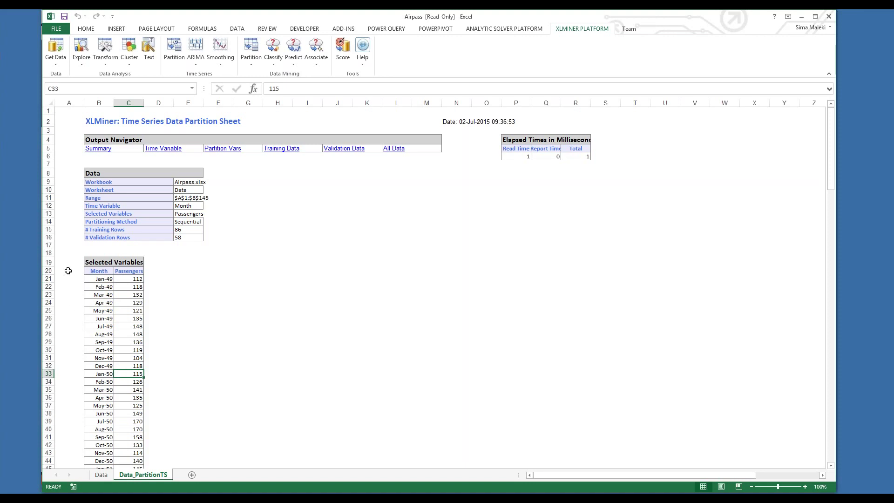
pyautogui.click(223, 62)
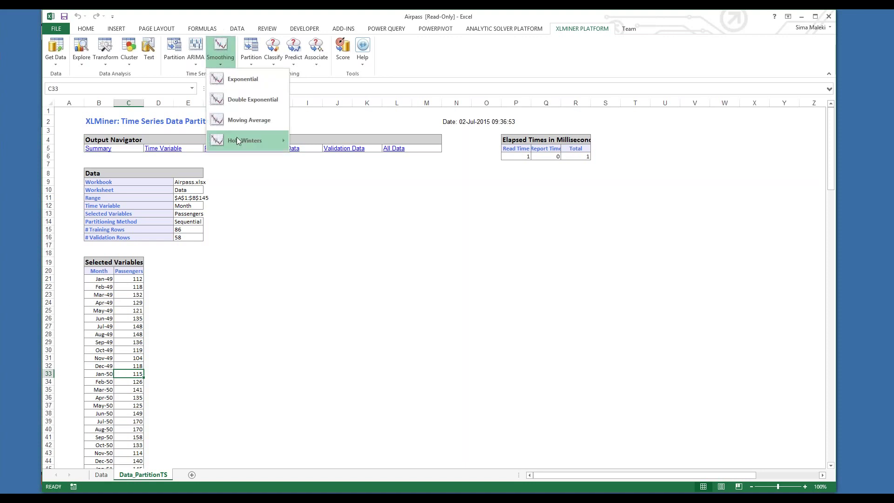
pyautogui.moveTo(237, 140)
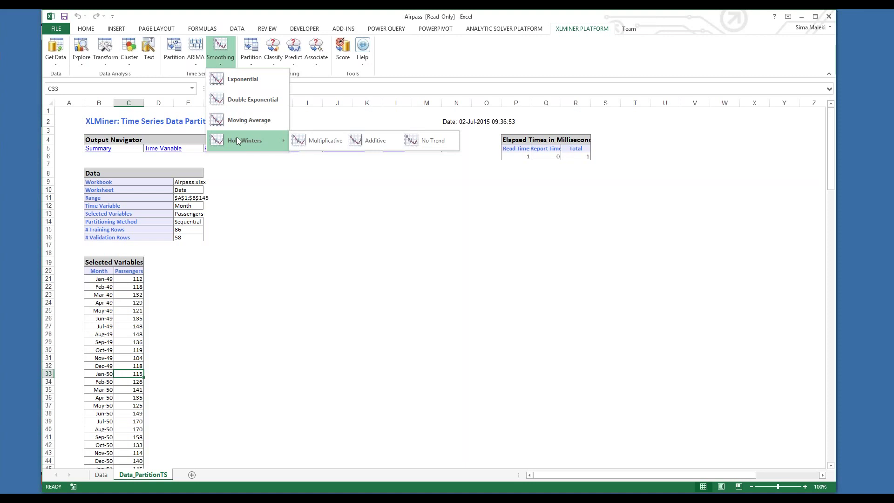
# - Choose multiplicative Holt-Winters, select Passengers as the forecast variable, and set Period to 12
pyautogui.click(321, 141)
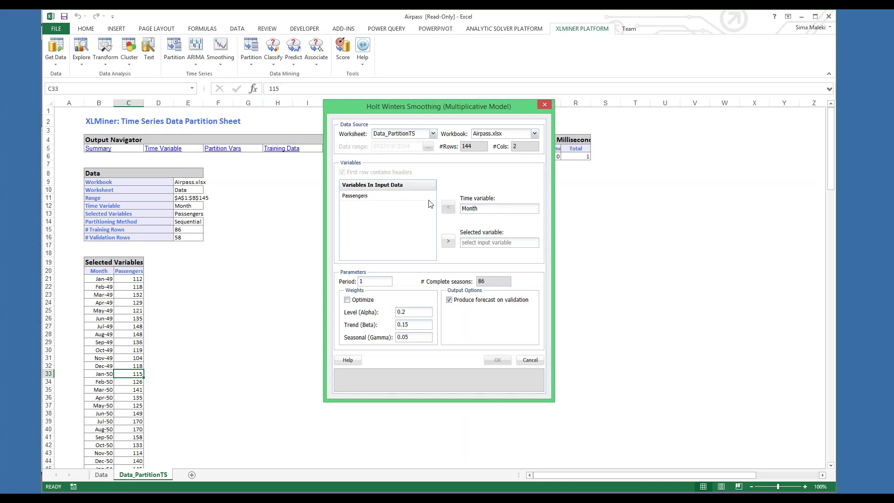
pyautogui.click(428, 200)
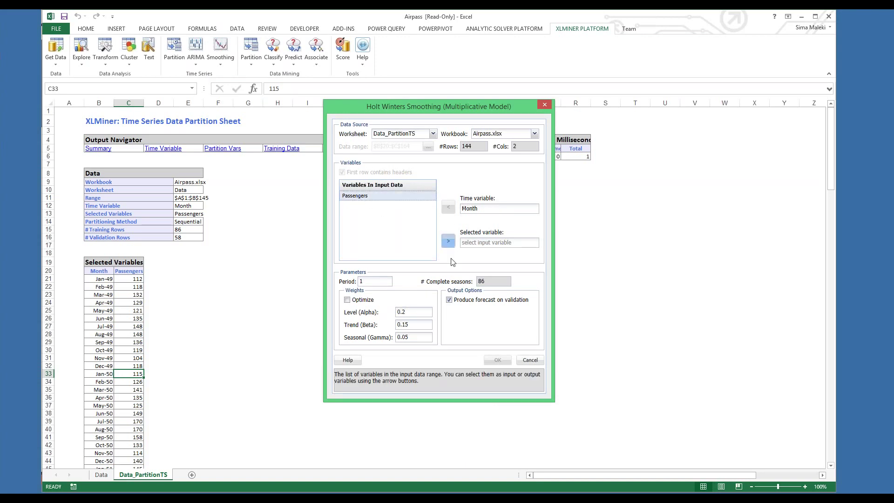
pyautogui.click(448, 241)
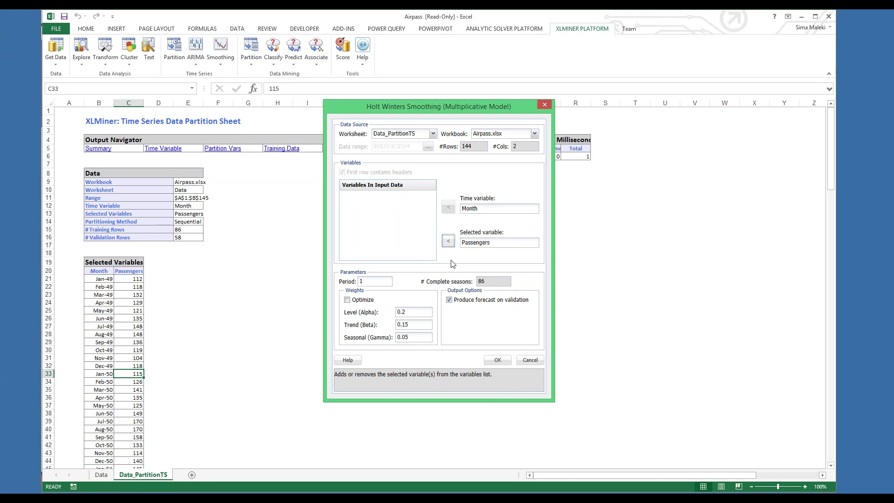
pyautogui.click(362, 282)
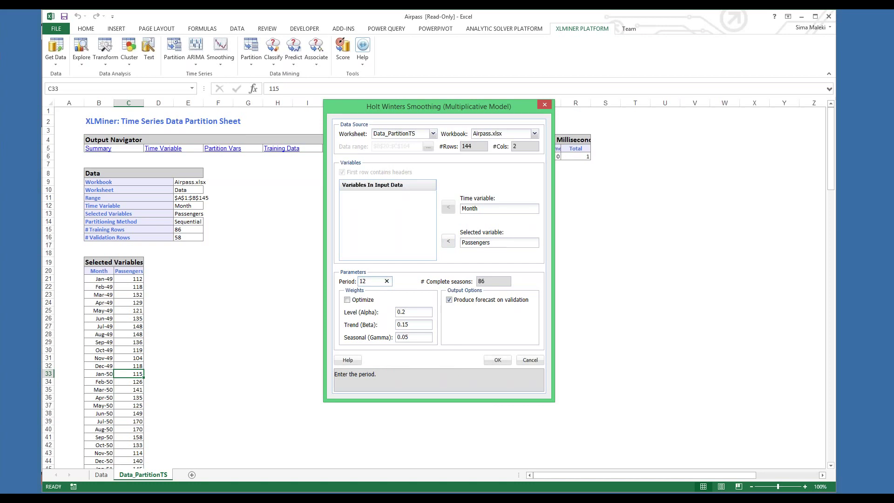
pyautogui.write('2')
pyautogui.press('Tab')
# - Run the Holt-Winters model, then check the training MSE and the training actual-vs-forecast chart
pyautogui.click(497, 360)
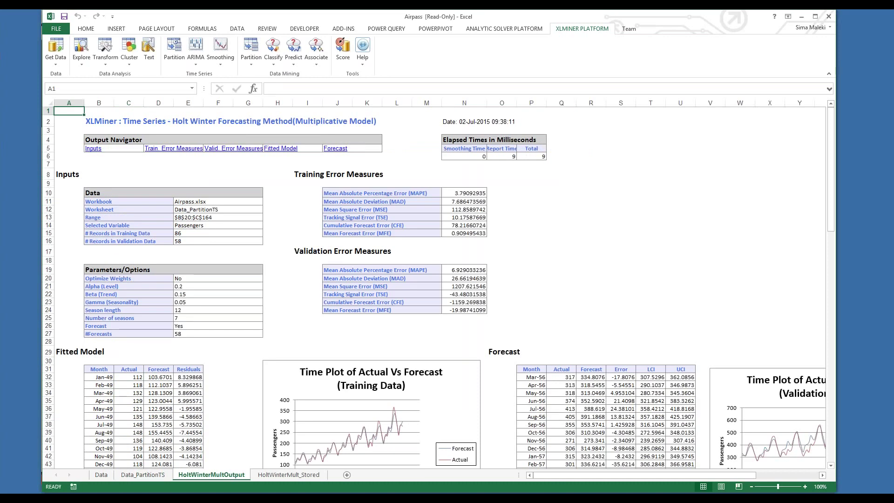
pyautogui.click(371, 211)
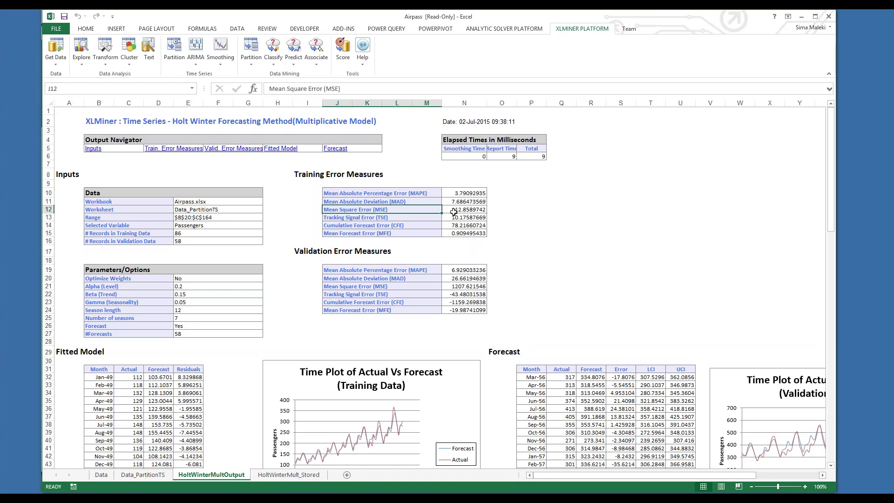
pyautogui.click(480, 211)
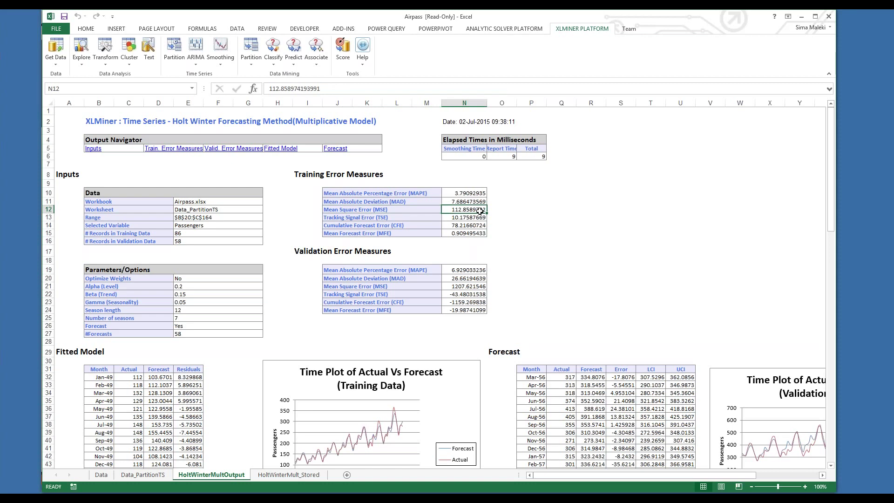
pyautogui.scroll(-4, 480, 211)
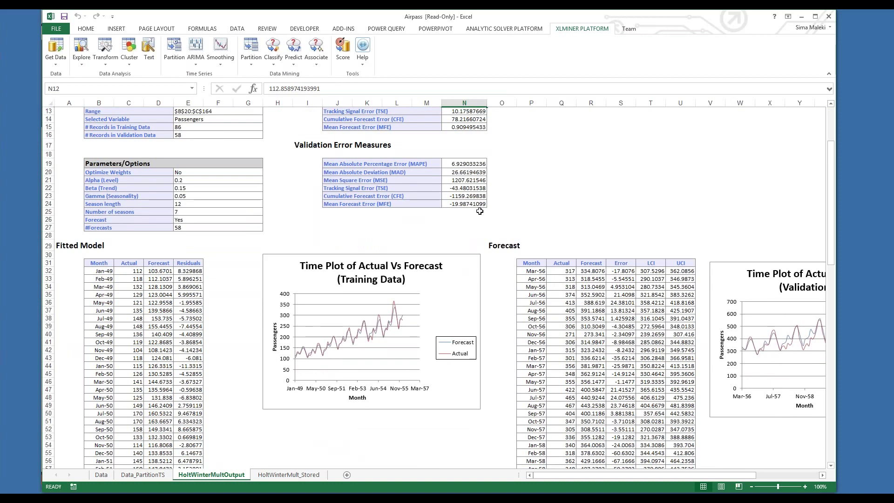
pyautogui.click(454, 256)
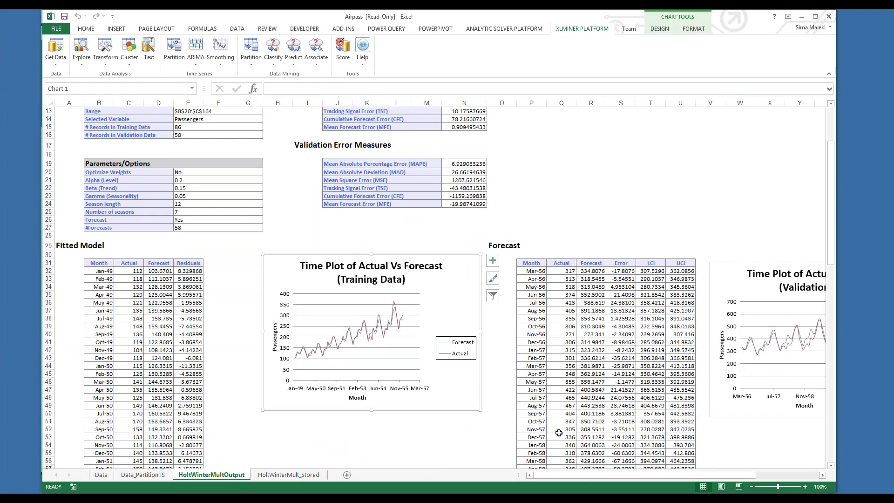
# - Scroll right to the validation chart, then show the Final Recap slide in PowerPoint
pyautogui.moveTo(543, 477); pyautogui.dragTo(607, 477)
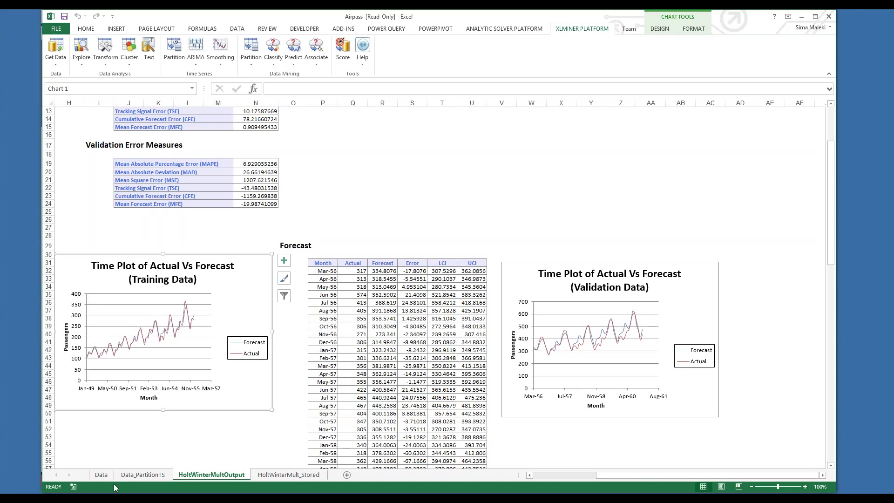
pyautogui.hotkey('alt', 'Tab')
pyautogui.press('Right')
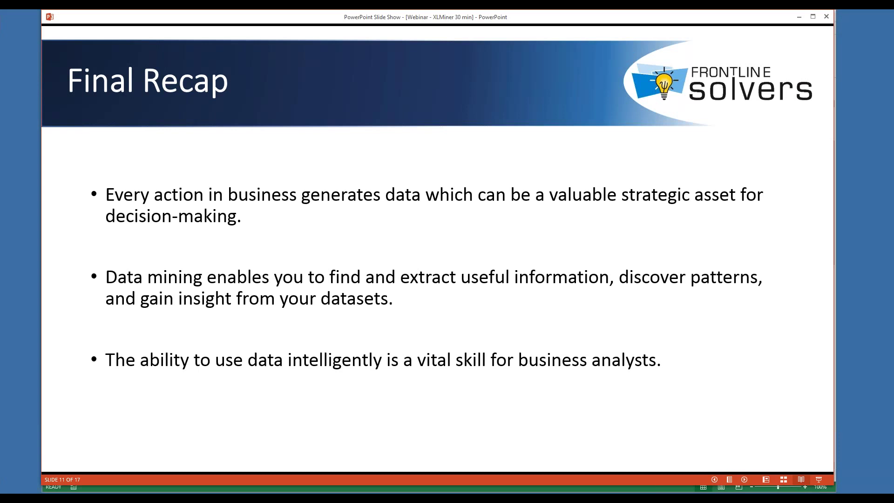
# - Advance past the second recap slide to slide 13, Frontline Solvers Data Mining Software
pyautogui.press('Right')
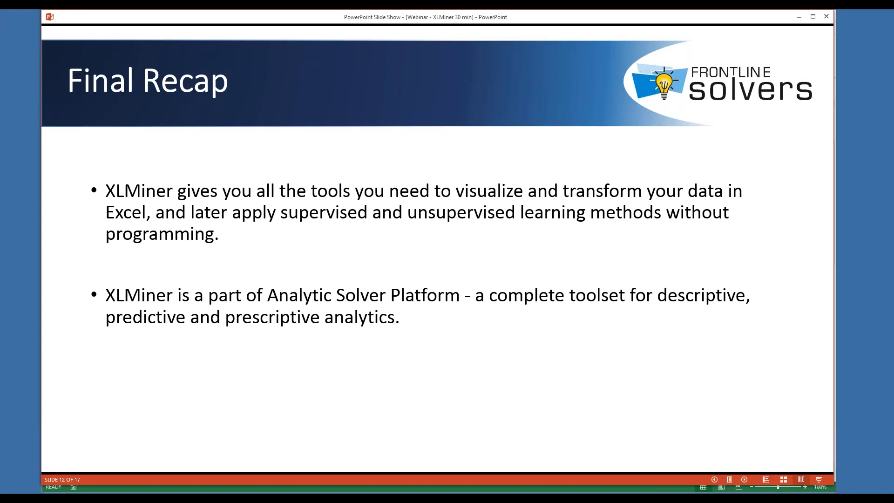
pyautogui.press('Right')
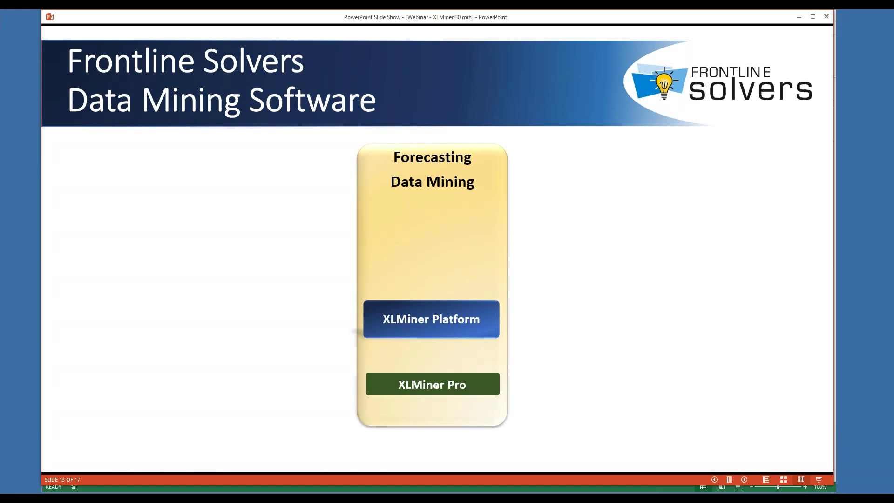
# - Reveal slide 13's four-column product diagram, then advance to slide 14, Register for Free
pyautogui.press('Right')
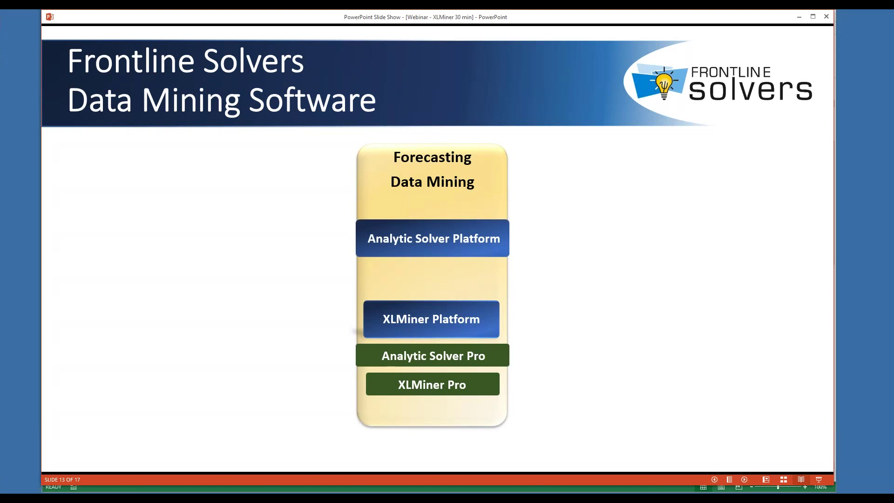
pyautogui.press('Right')
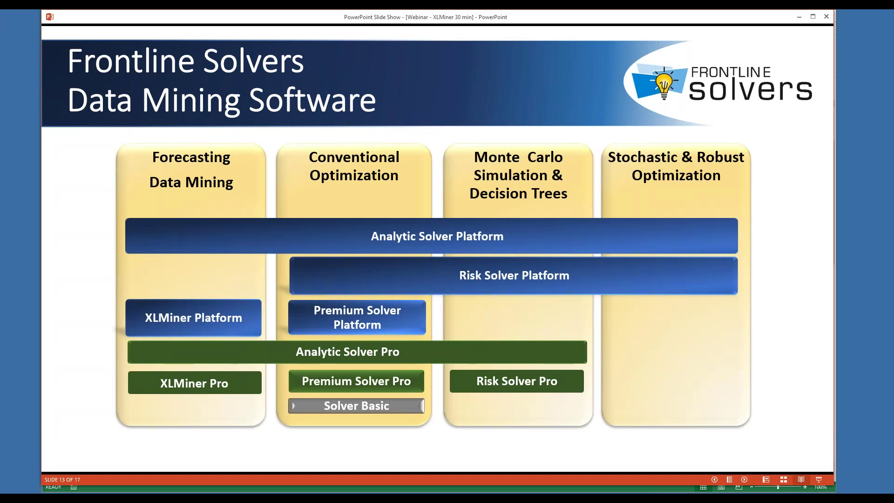
pyautogui.press('Right')
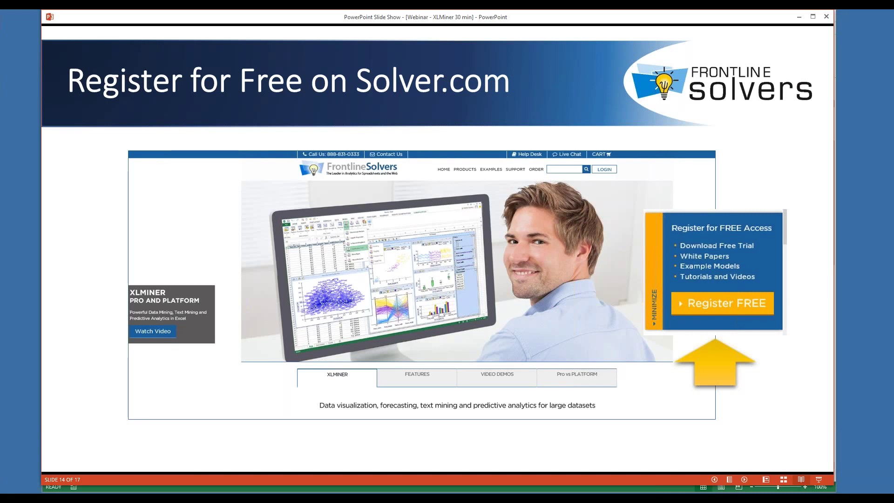
# - Advance to slide 15, the Frontline Systems Live Chat and phone contact slide
pyautogui.press('Right')
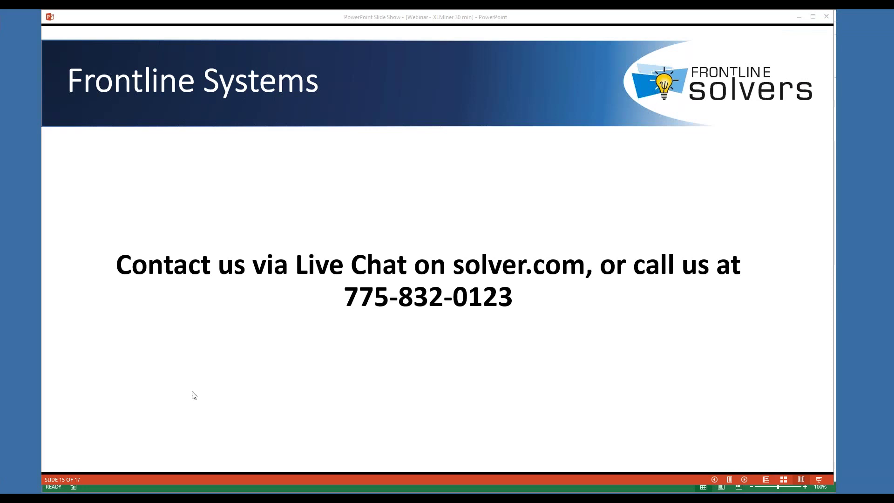
# - Switch to the Book2 workbook and open the XLMiner User Guide PDF from XLMiner Help
pyautogui.moveTo(75, 496)
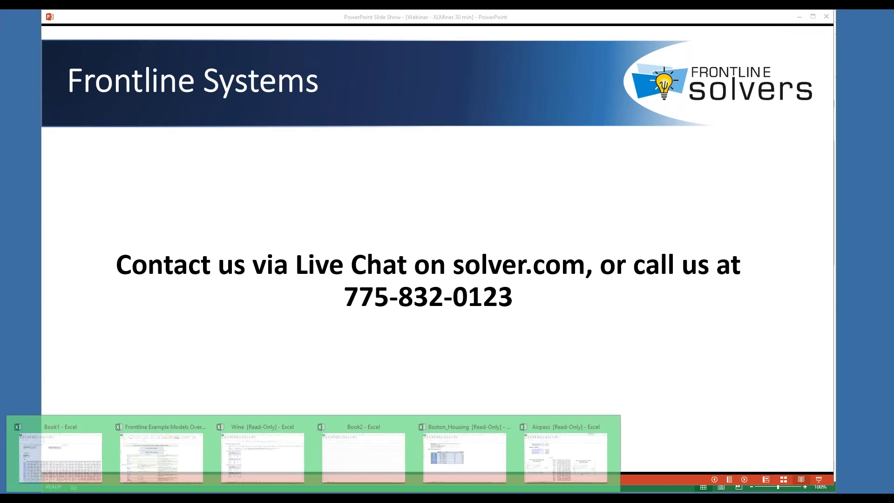
pyautogui.click(345, 472)
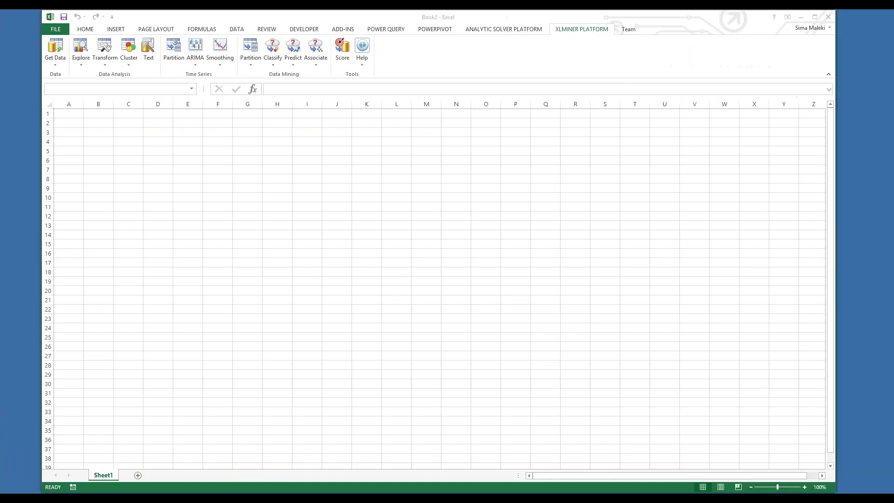
pyautogui.click(364, 59)
pyautogui.click(383, 120)
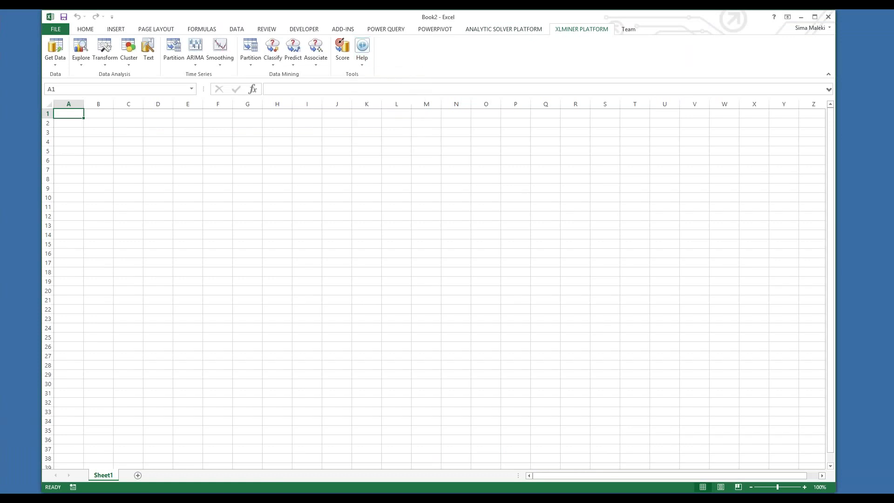
# - Scroll through the User Guide's first pages, then start a new blank browser tab
pyautogui.scroll(-2, 604, 223)
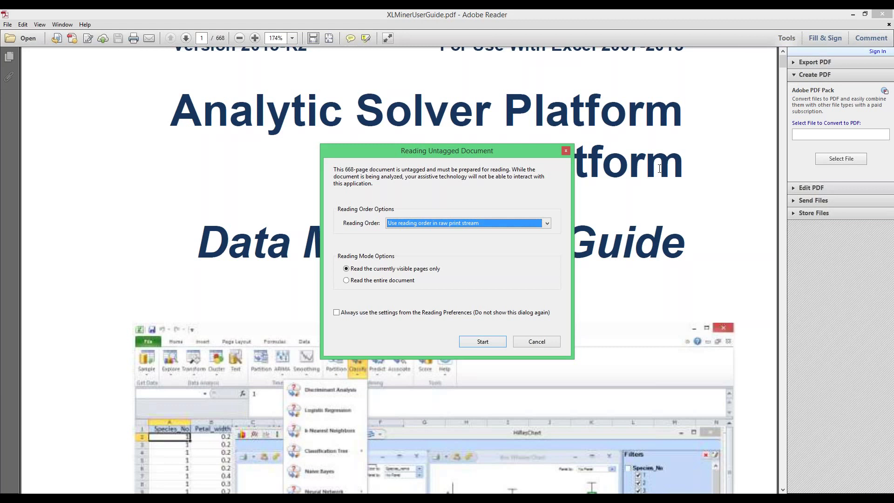
pyautogui.click(660, 166)
pyautogui.scroll(-10, 660, 167)
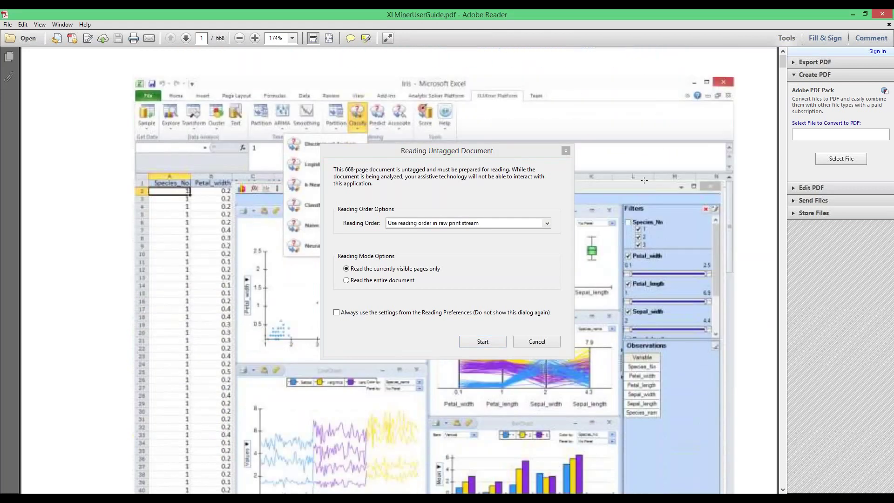
pyautogui.scroll(-8, 637, 185)
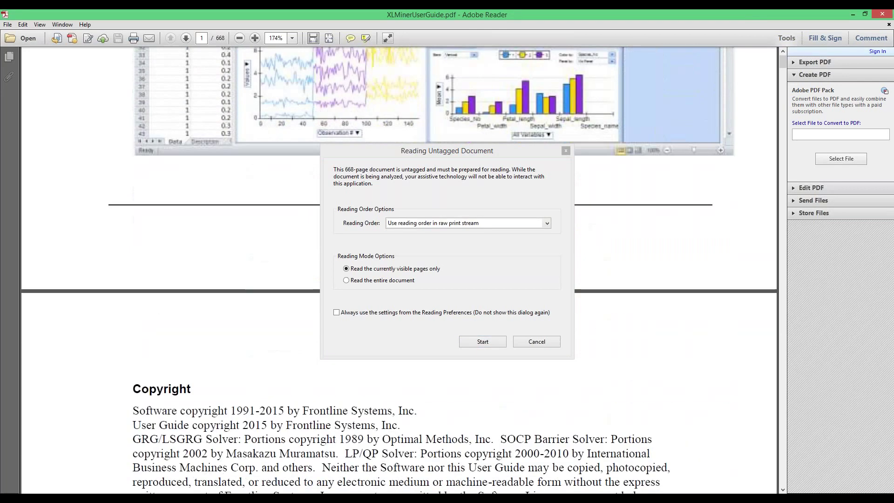
pyautogui.press('super+1')
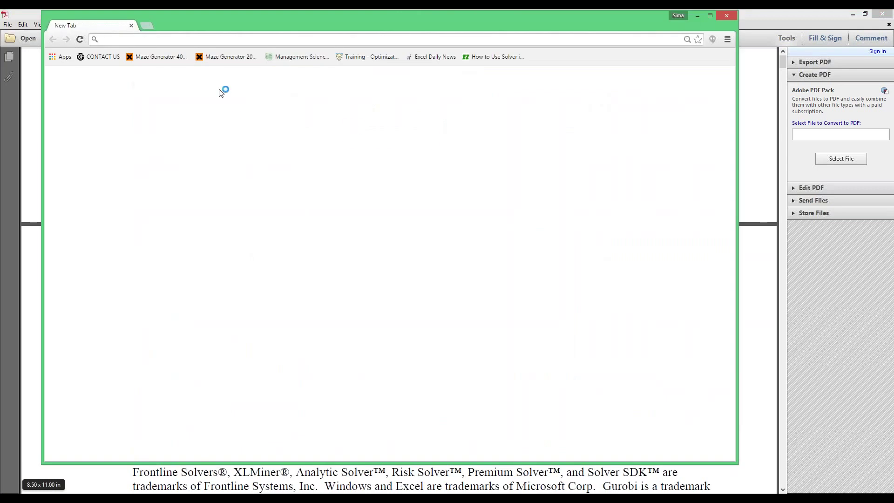
# - Load the FrontlineSolvers YouTube channel page and pause its autoplaying video
pyautogui.write('youtube.com')
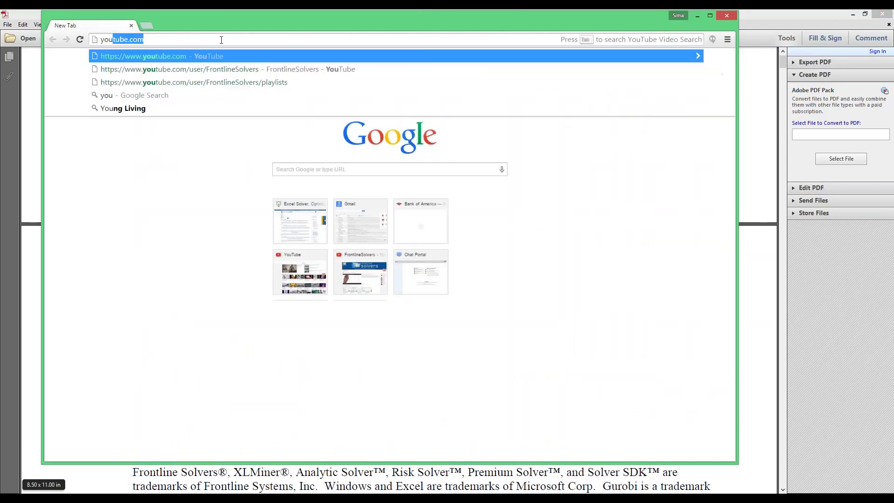
pyautogui.press('Down')
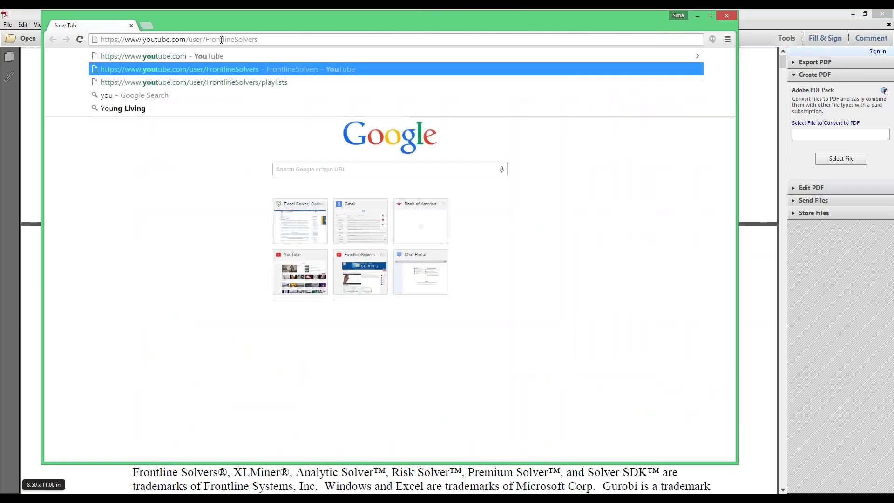
pyautogui.press('Return')
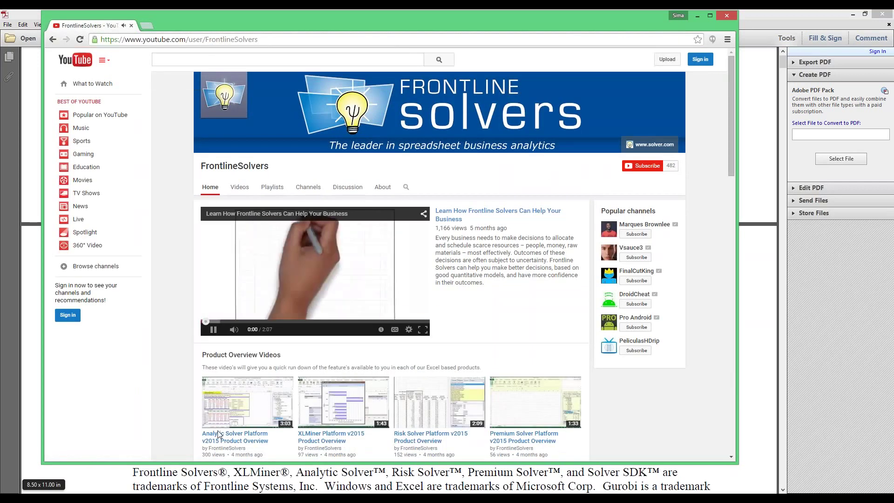
pyautogui.press('k')
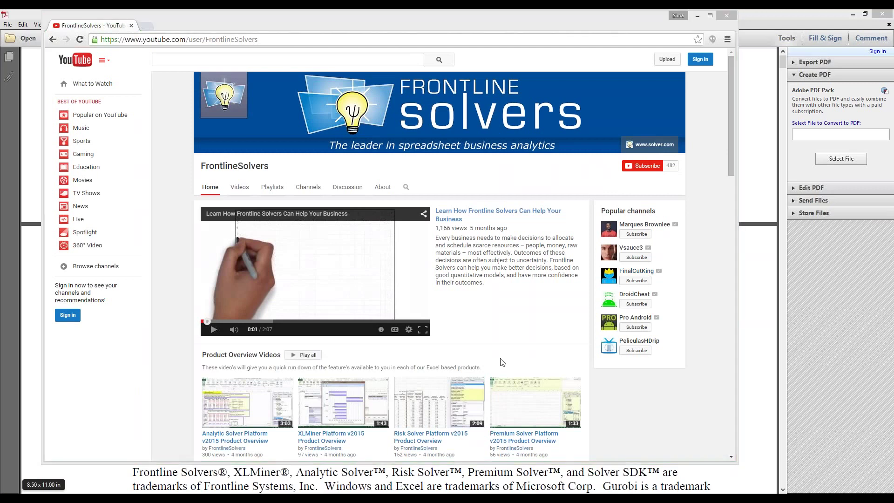
# - Scroll down the channel to the XLMiner Quick Video Demos and 30 Minute Training Videos playlists
pyautogui.scroll(-8, 560, 363)
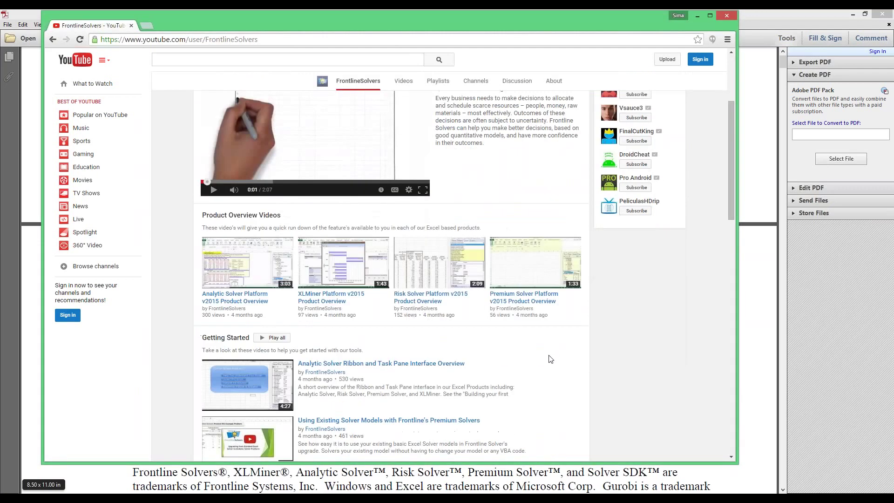
pyautogui.scroll(-1, 548, 354)
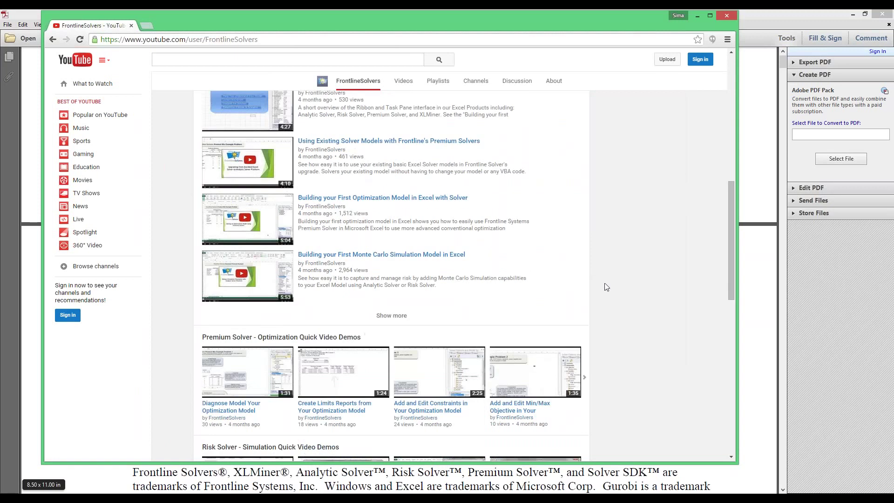
pyautogui.scroll(-2, 605, 283)
pyautogui.scroll(-3, 604, 283)
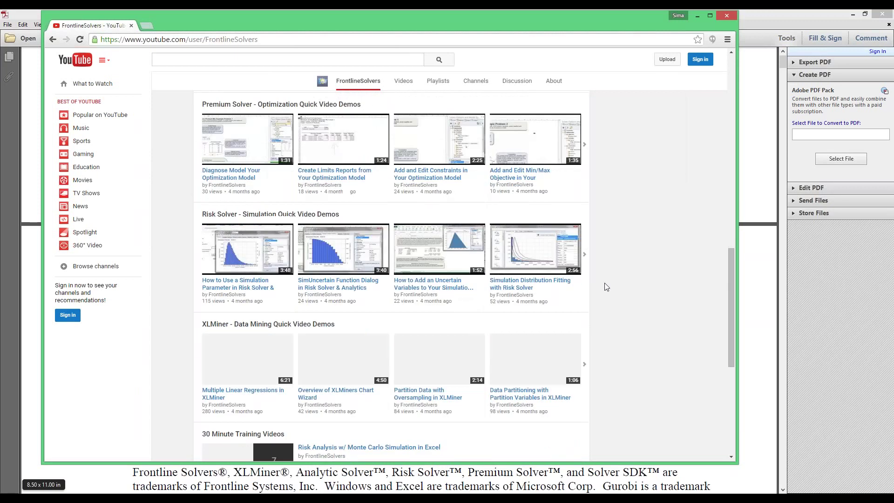
pyautogui.scroll(-1, 604, 284)
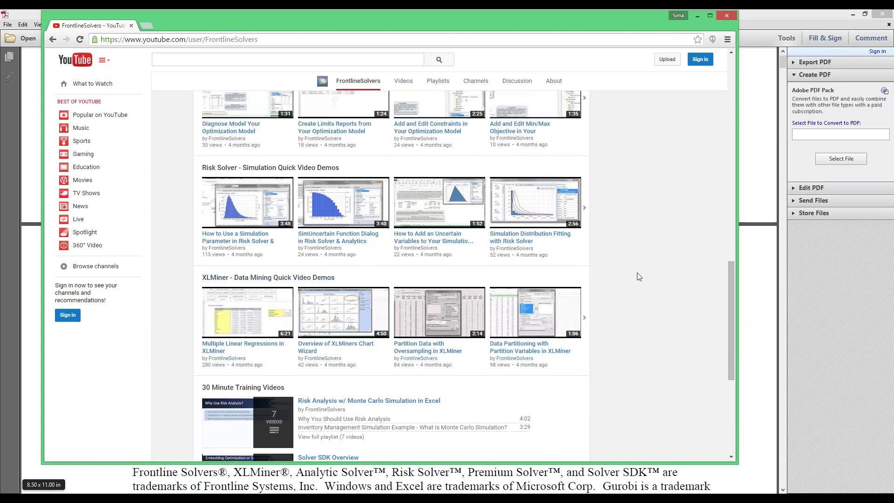
pyautogui.scroll(-3, 636, 270)
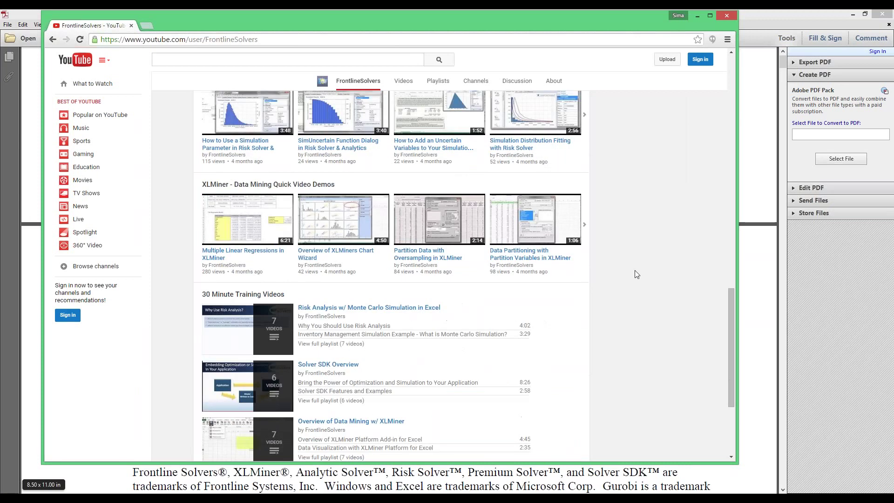
pyautogui.scroll(-1, 635, 270)
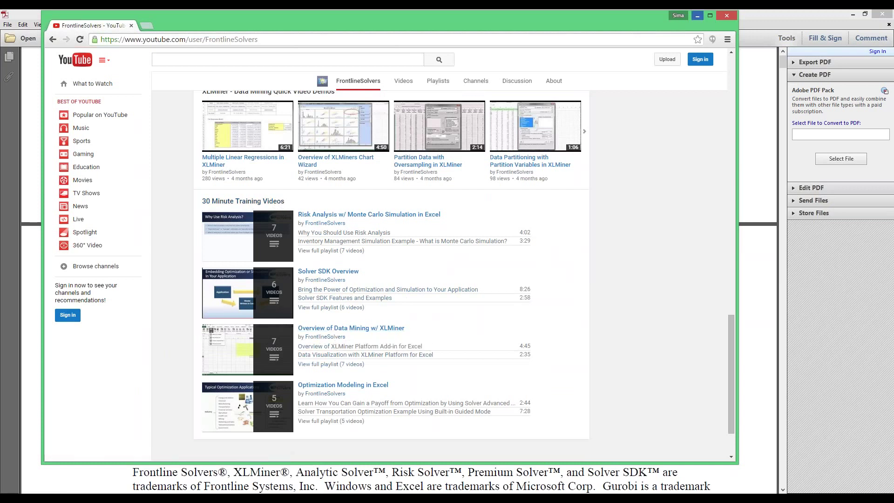
# - Minimize Chrome so the XLMiner User Guide shows again in Adobe Reader
pyautogui.click(697, 17)
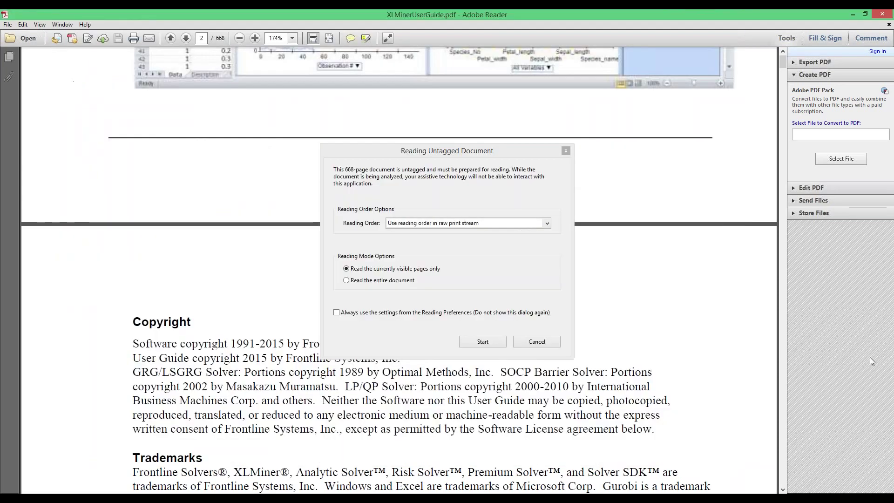
pyautogui.click(883, 332)
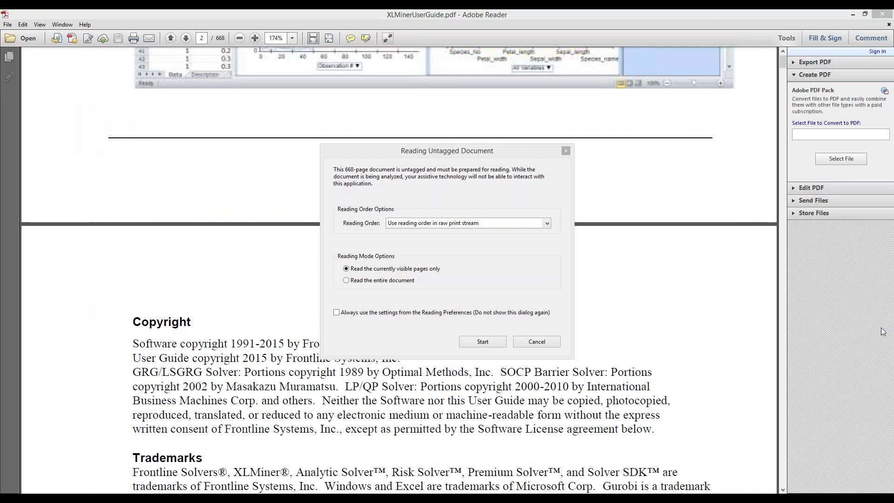